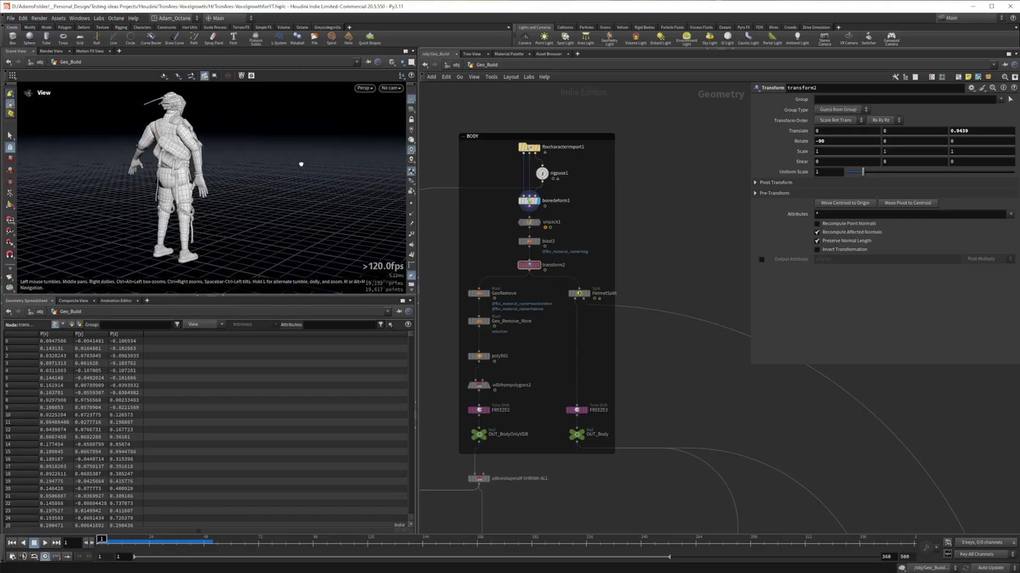
# Step: Orbit the view, then display transform2 and HelmetSplit to show the flat-lying body without its helmet
pyautogui.moveTo(301, 164); pyautogui.dragTo(178, 164)
pyautogui.click(537, 265)
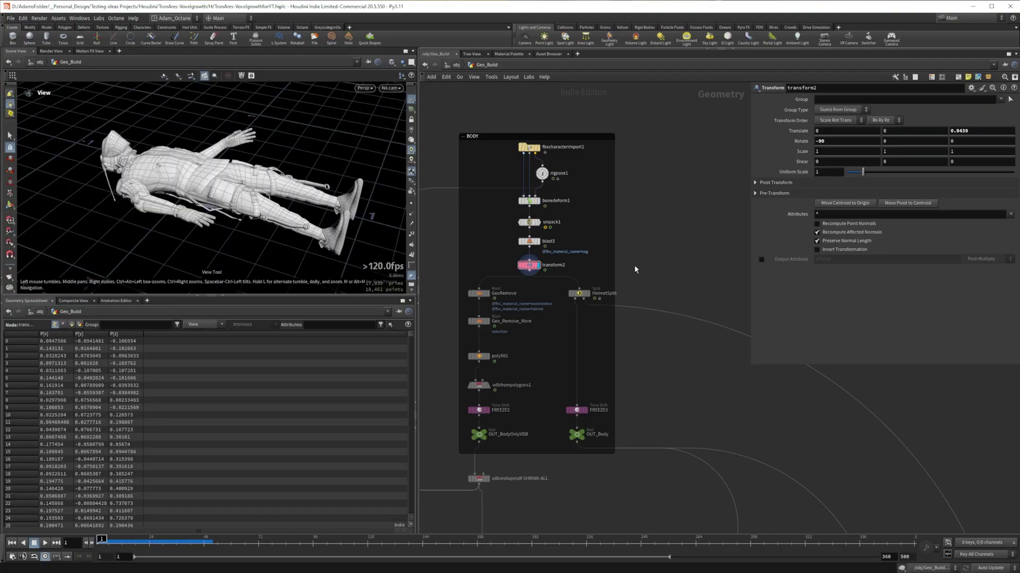
pyautogui.click(589, 295)
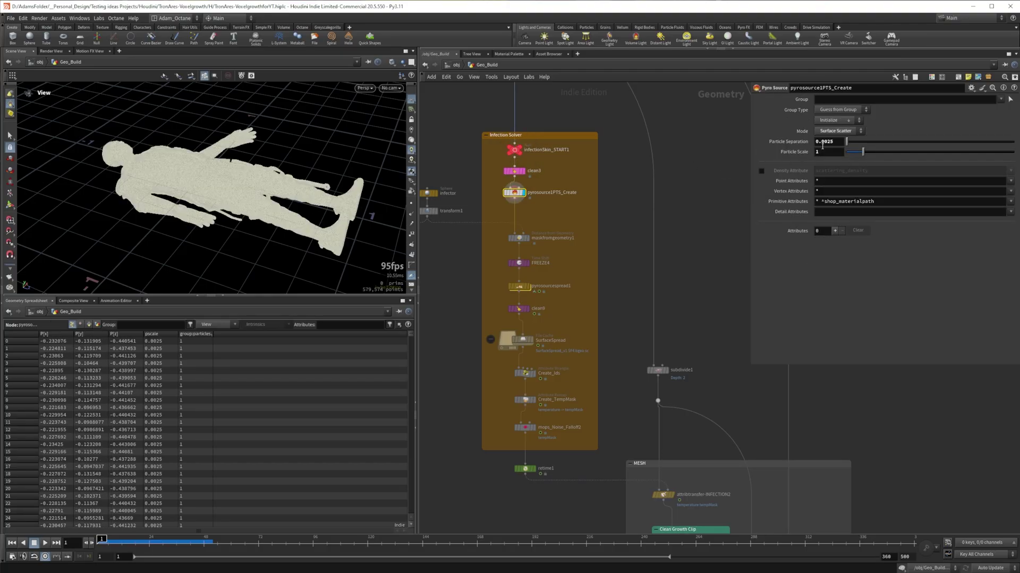
# Step: Tweak point separation, visualise maskfromgeometry1's temperature attribute, and orbit to see the body side-on
pyautogui.moveTo(837, 142)
pyautogui.mouseDown(button='middle')
pyautogui.moveTo(838, 156)
pyautogui.moveTo(855, 158)
pyautogui.moveTo(840, 157)
pyautogui.moveTo(833, 139)
pyautogui.mouseUp(button='middle')
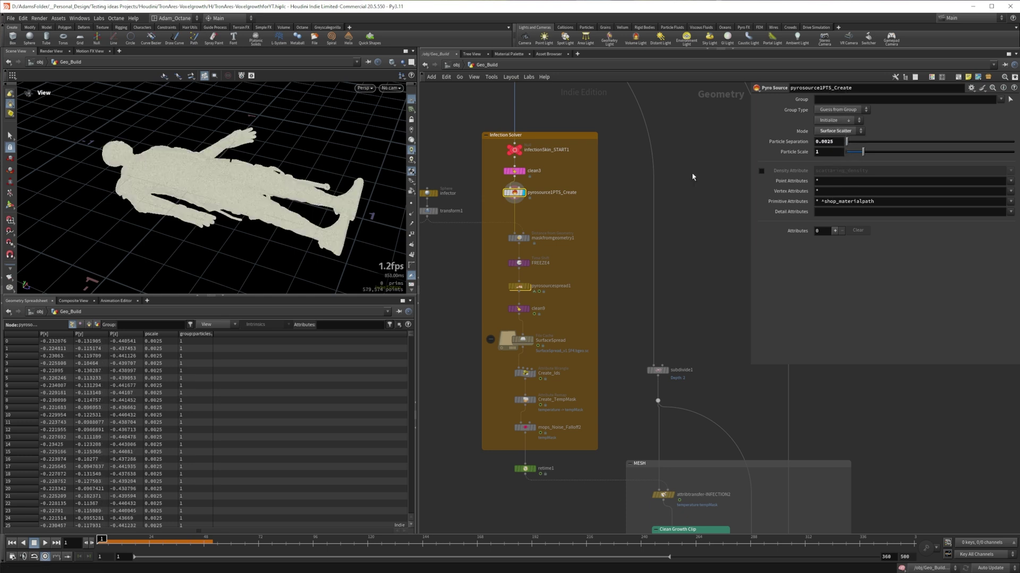
pyautogui.click(520, 239)
pyautogui.click(507, 240)
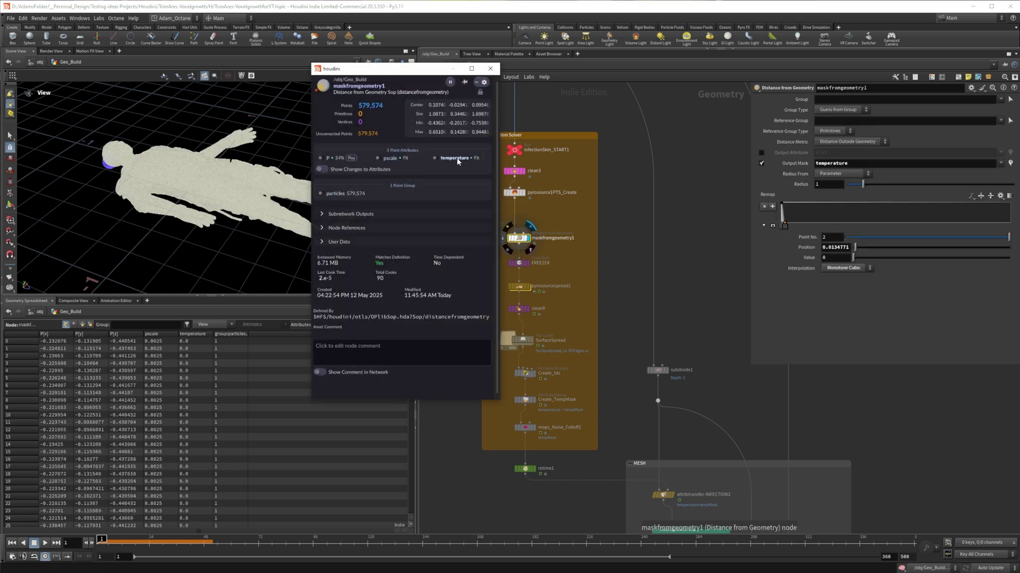
pyautogui.click(435, 157)
pyautogui.moveTo(228, 170); pyautogui.dragTo(263, 131)
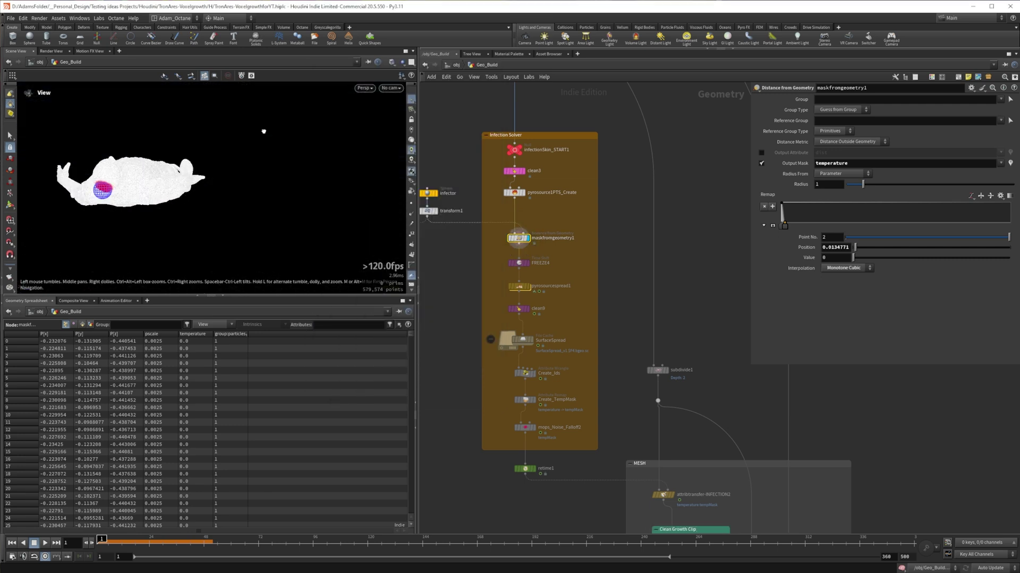
pyautogui.moveTo(263, 131); pyautogui.dragTo(160, 163)
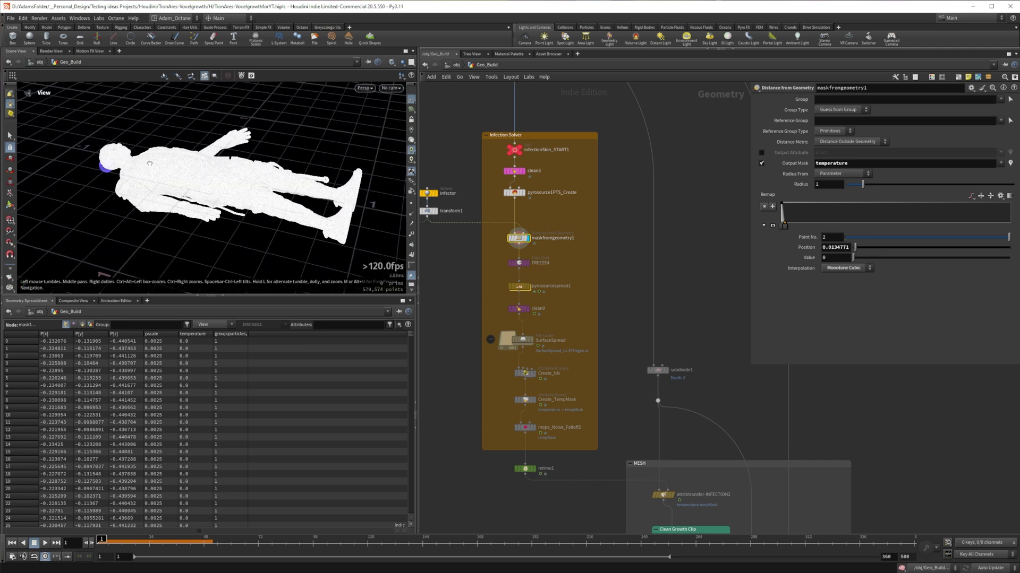
# Step: Display pyrosourcespread1 with Diffusion visualisation, scrub back through the red spread, and check clean9
pyautogui.click(526, 286)
pyautogui.click(45, 543)
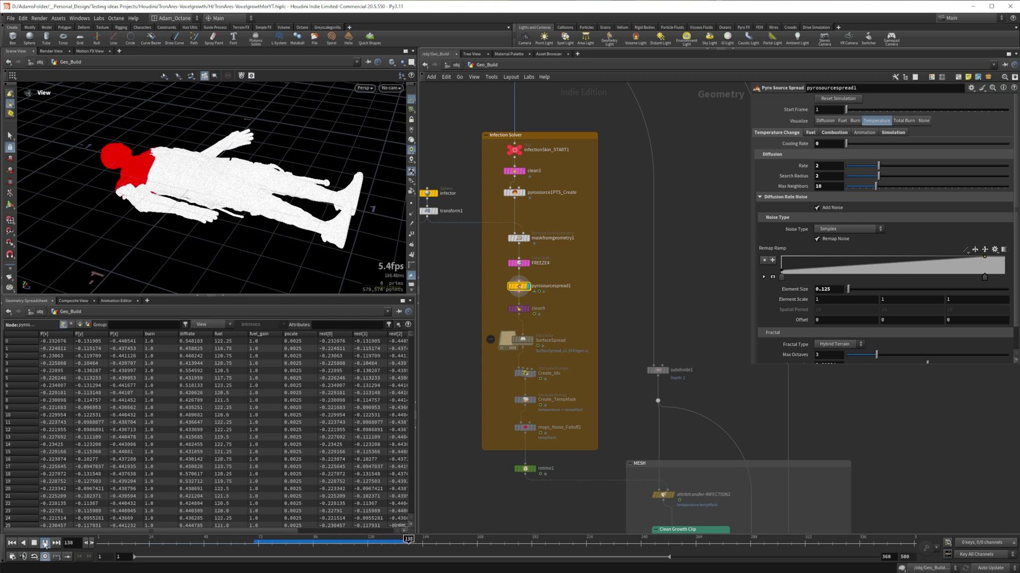
pyautogui.click(829, 121)
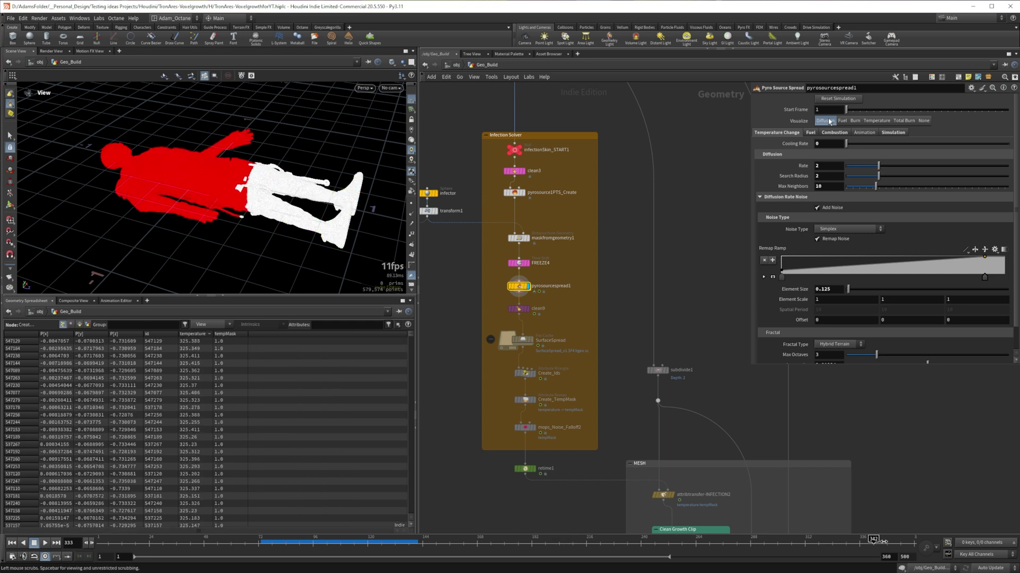
pyautogui.moveTo(852, 548); pyautogui.dragTo(415, 547)
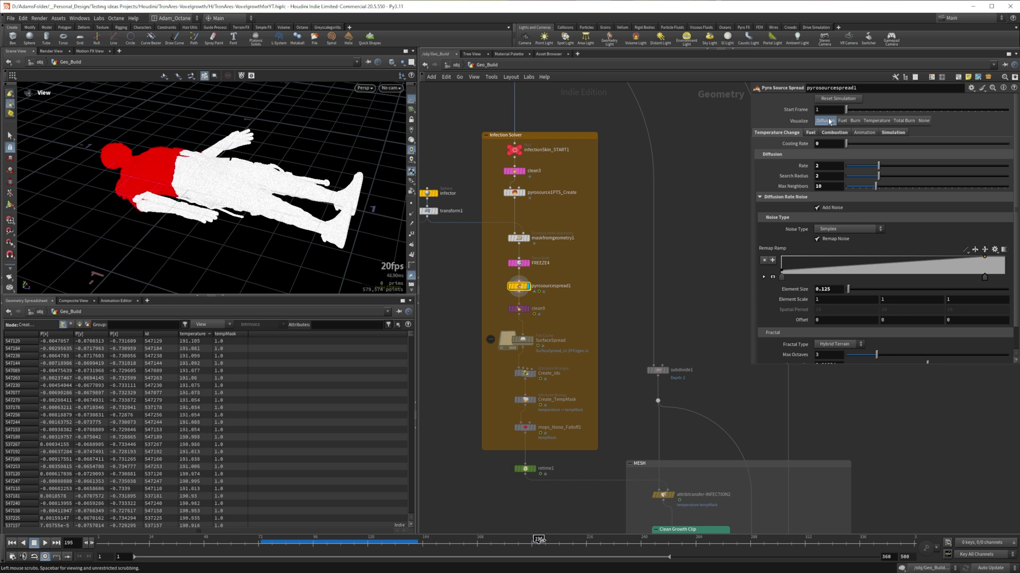
pyautogui.click(518, 308)
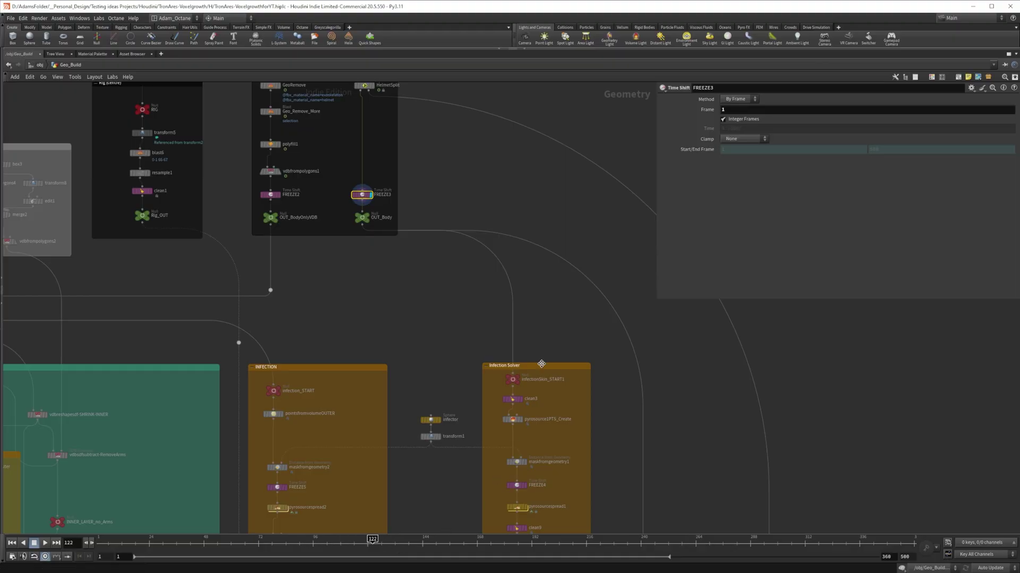
# Step: Pan down and inspect clean3, FREEZE4, clean9 and attribdelete1's temperature removal
pyautogui.click(514, 401)
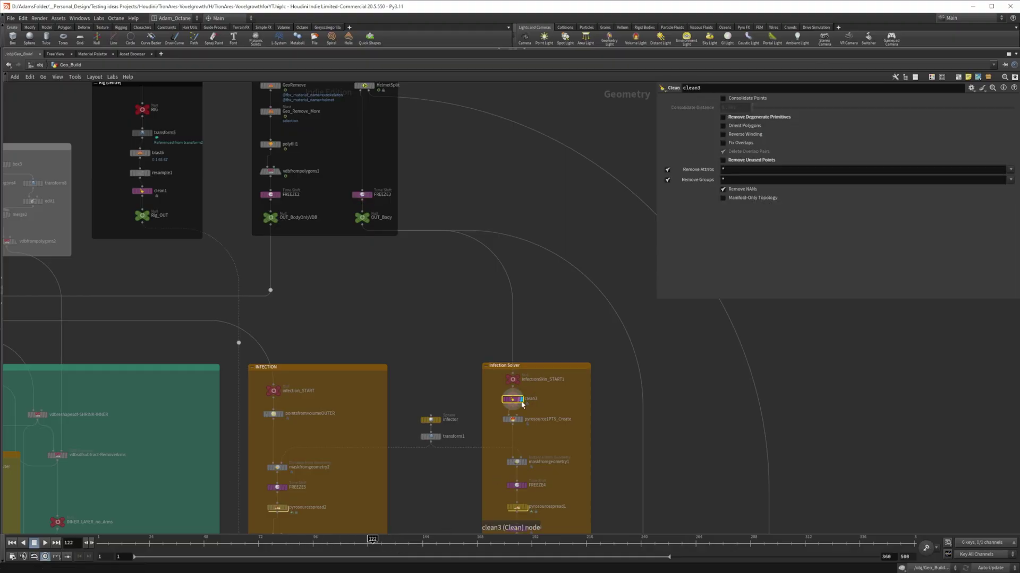
pyautogui.moveTo(537, 414); pyautogui.dragTo(513, 192, button='middle')
pyautogui.click(436, 235)
pyautogui.click(432, 277)
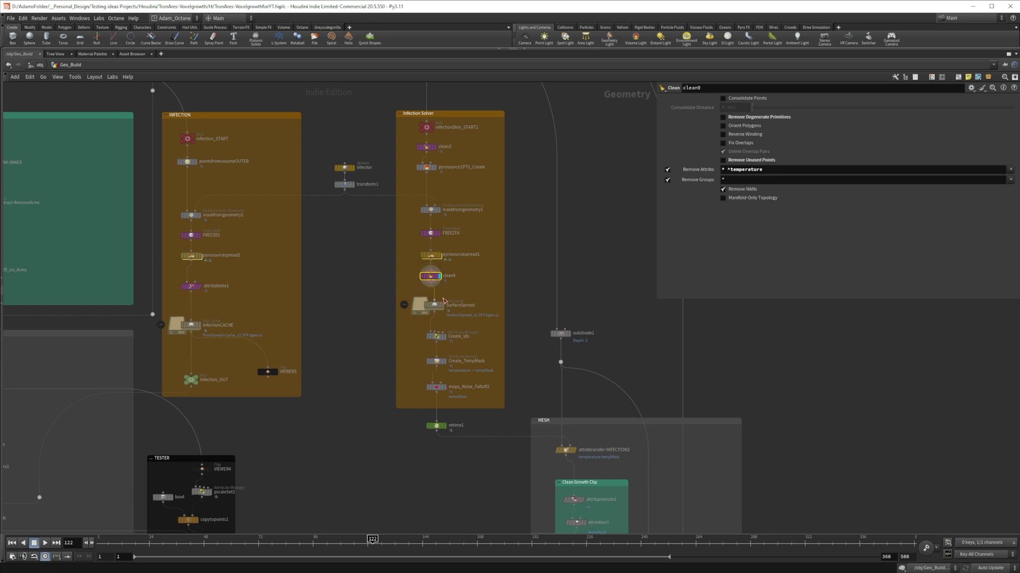
pyautogui.click(192, 289)
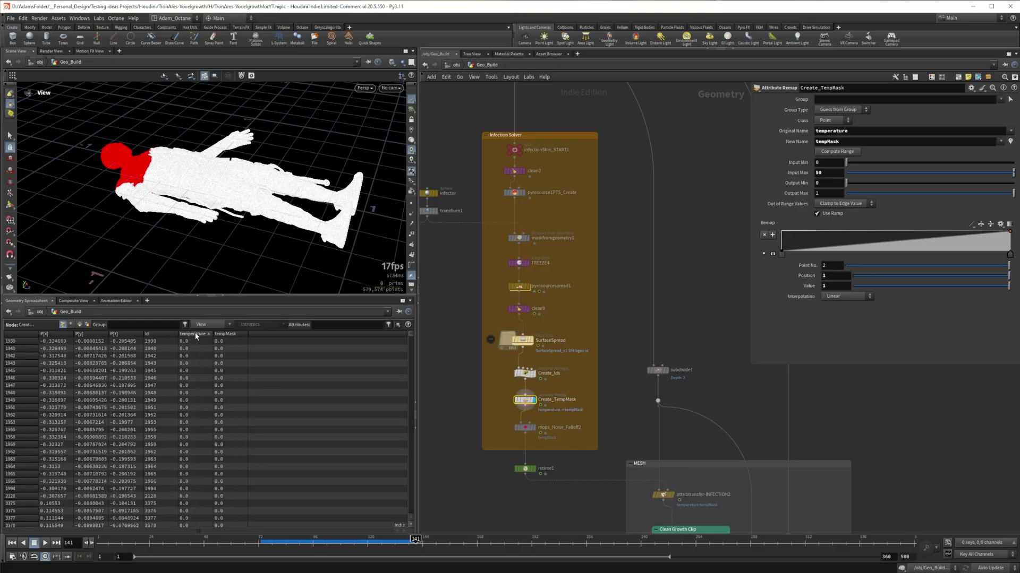
# Step: Sort points by highest temperature, jump ahead, and visualise Create_TempMask's tempMask attribute
pyautogui.click(194, 334)
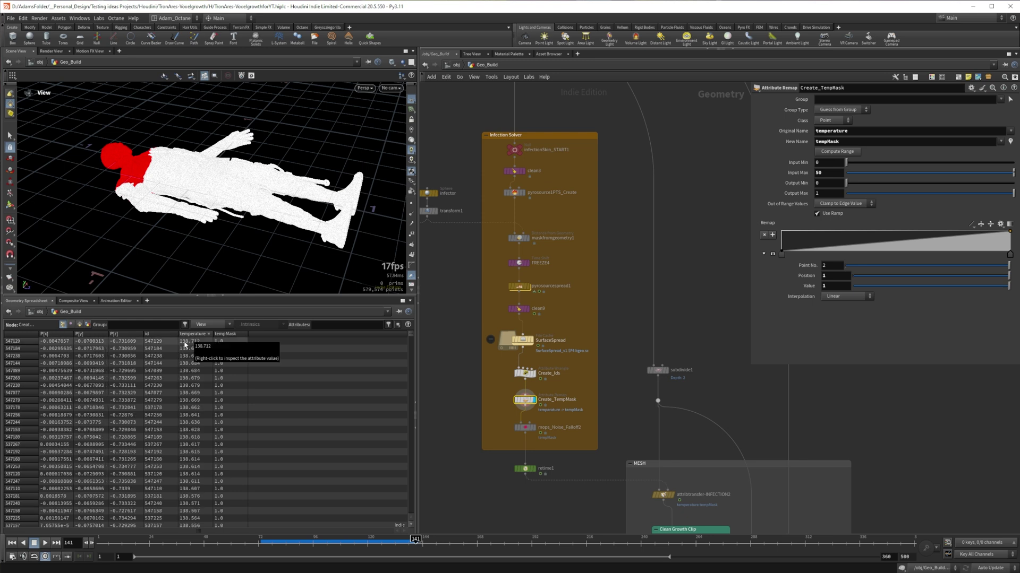
pyautogui.moveTo(481, 539)
pyautogui.mouseDown()
pyautogui.moveTo(910, 540)
pyautogui.moveTo(422, 547)
pyautogui.moveTo(539, 540)
pyautogui.mouseUp()
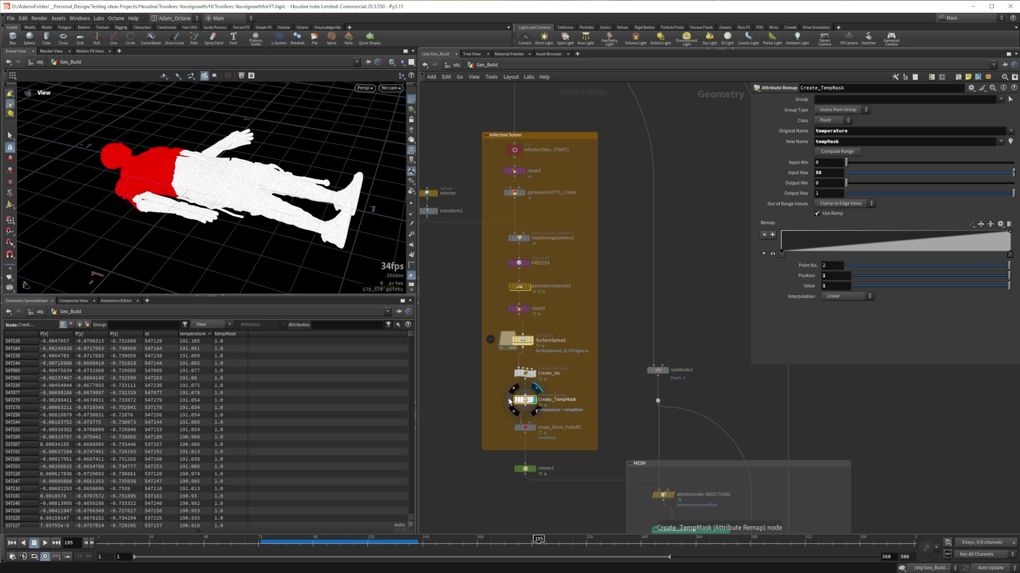
pyautogui.click(509, 400)
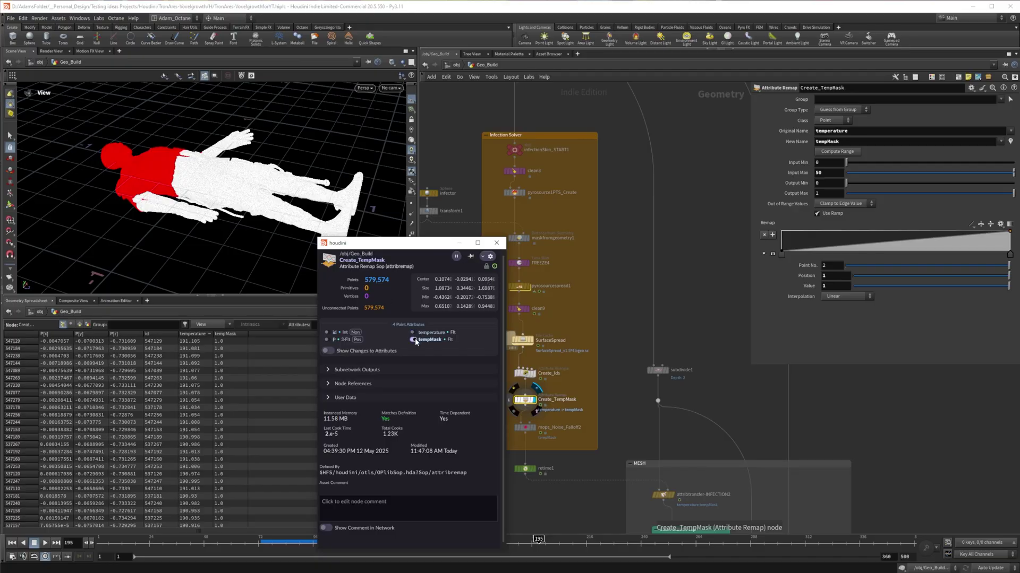
pyautogui.click(414, 339)
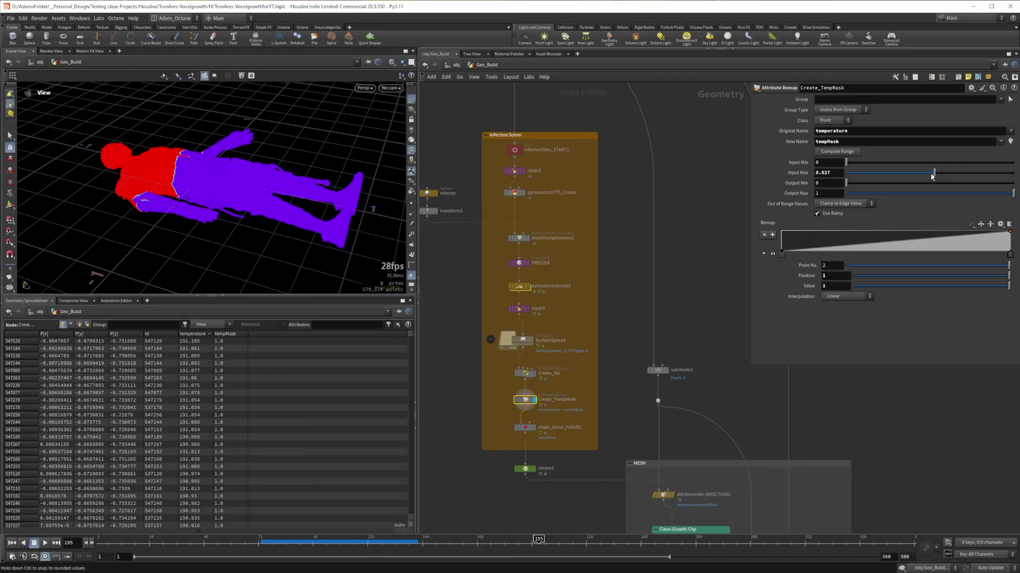
# Step: Try a different Input Max, restore it to 50, and play the mops_Noise_Falloff2 result
pyautogui.moveTo(836, 174)
pyautogui.mouseDown(button='middle')
pyautogui.moveTo(706, 165)
pyautogui.moveTo(829, 173)
pyautogui.mouseUp(button='middle')
pyautogui.hotkey('ctrl', 'z')
pyautogui.click(537, 432)
pyautogui.click(45, 543)
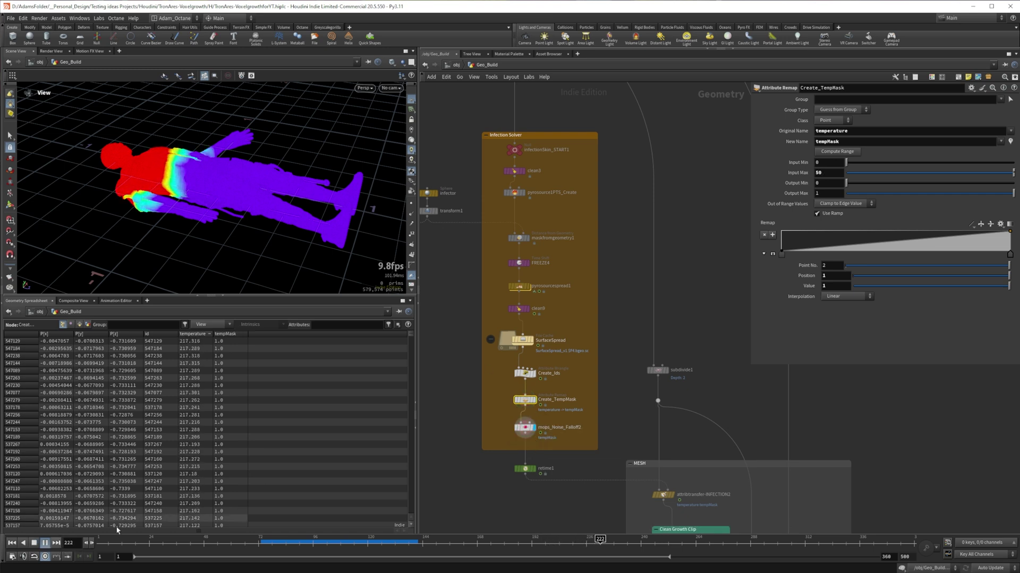
pyautogui.click(44, 543)
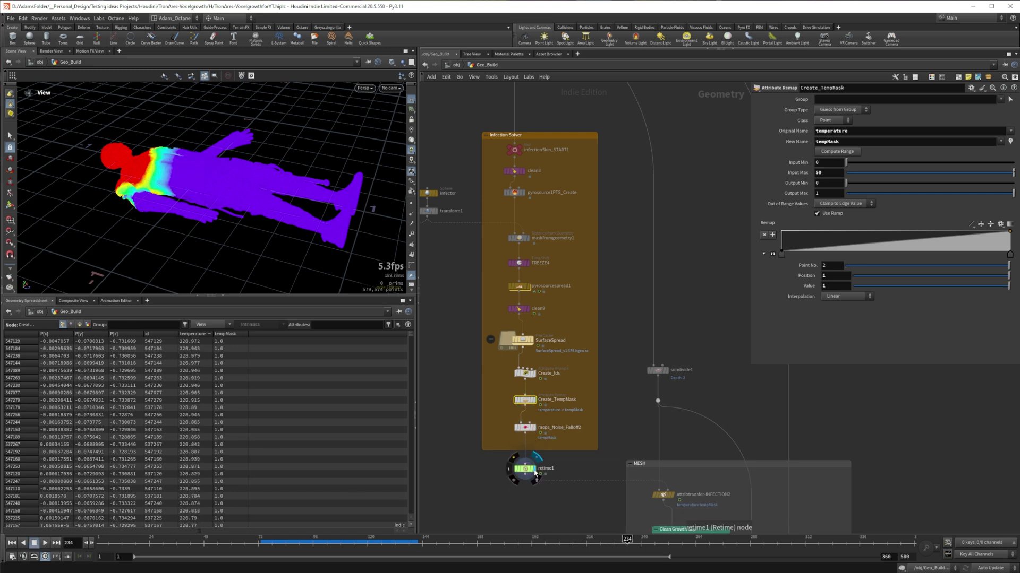
# Step: Display retime1, scrub ahead, and play the retimed infection, stopping at frame 254
pyautogui.click(537, 472)
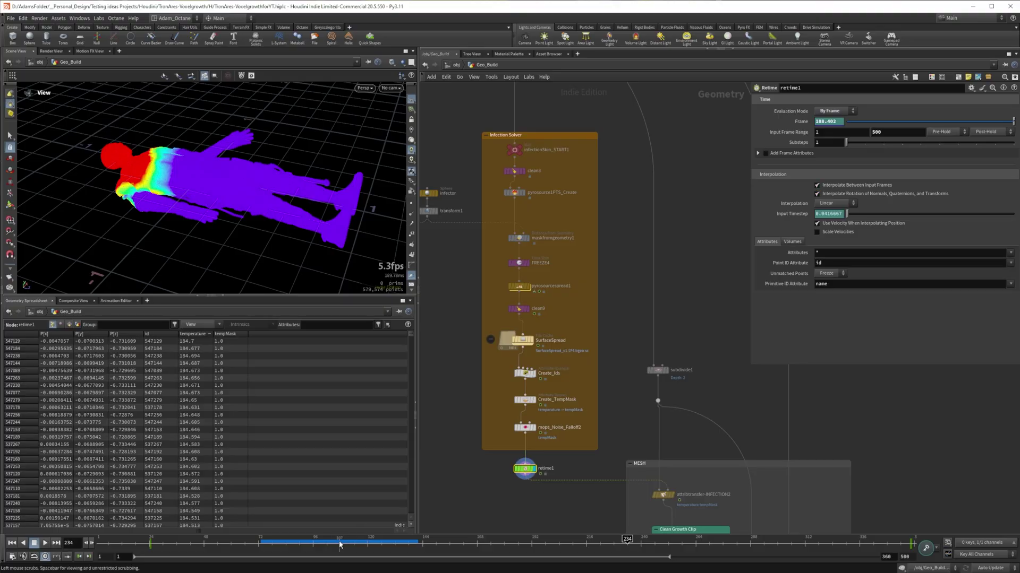
pyautogui.moveTo(510, 541); pyautogui.dragTo(890, 539)
pyautogui.click(45, 543)
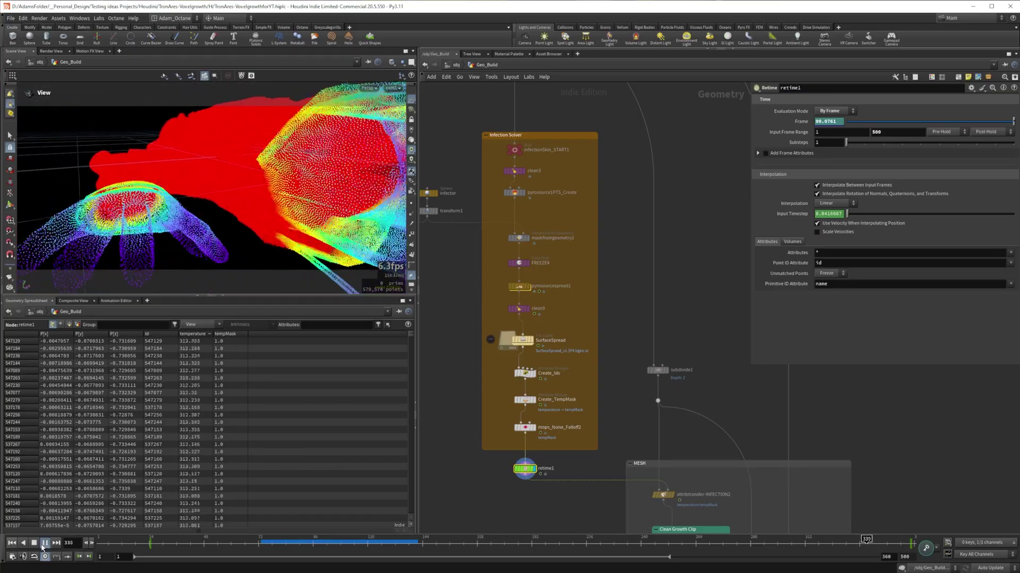
pyautogui.click(44, 542)
pyautogui.click(672, 539)
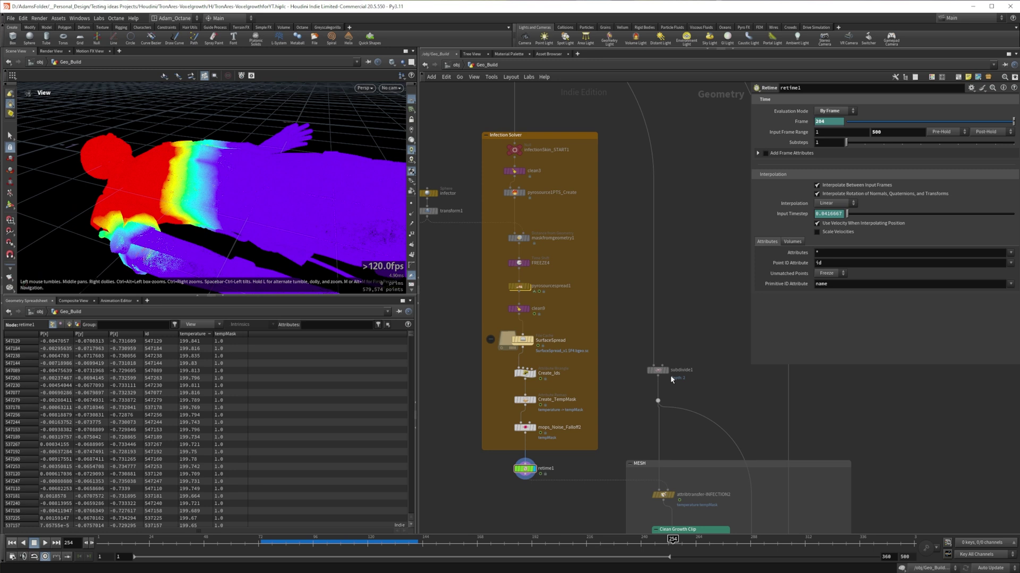
# Step: Inspect attribtransfer-INFECTION2, scrub back to head-and-neck heat, and slide the clip plane through the rubber toy
pyautogui.click(663, 495)
pyautogui.moveTo(684, 485); pyautogui.dragTo(540, 119, button='middle')
pyautogui.moveTo(274, 539); pyautogui.dragTo(305, 537)
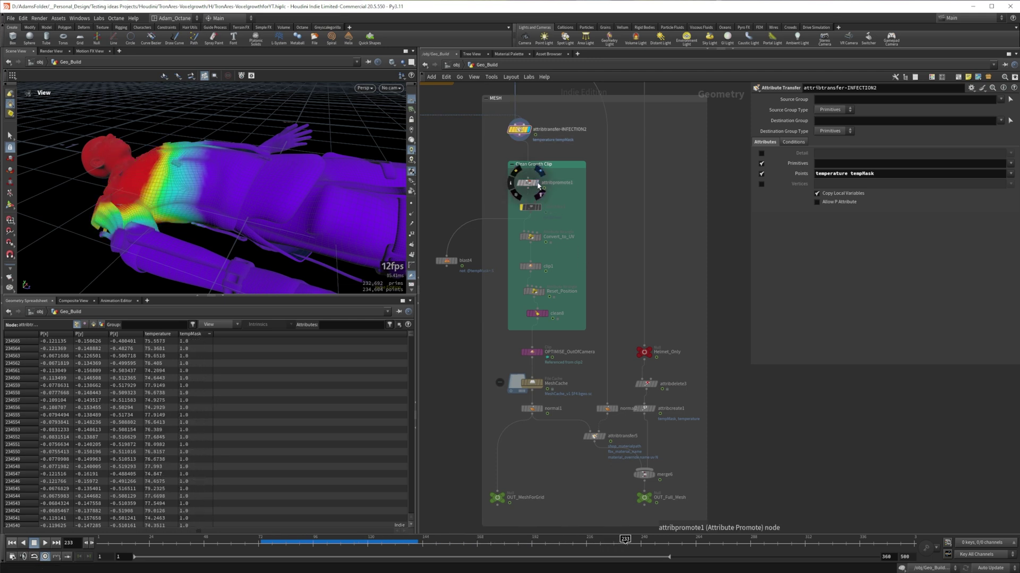
pyautogui.moveTo(441, 540); pyautogui.dragTo(626, 540)
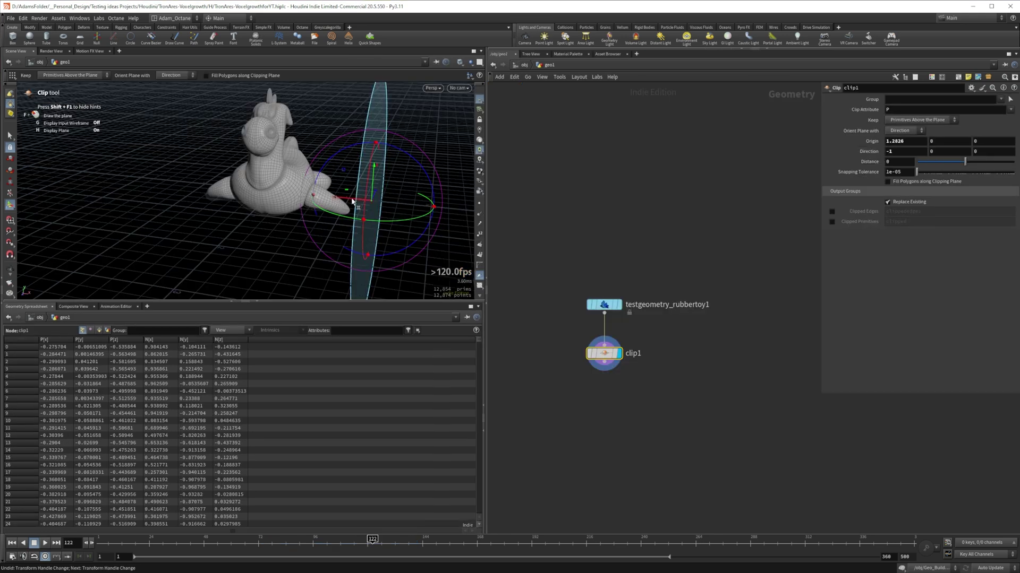
pyautogui.moveTo(338, 191); pyautogui.dragTo(284, 198)
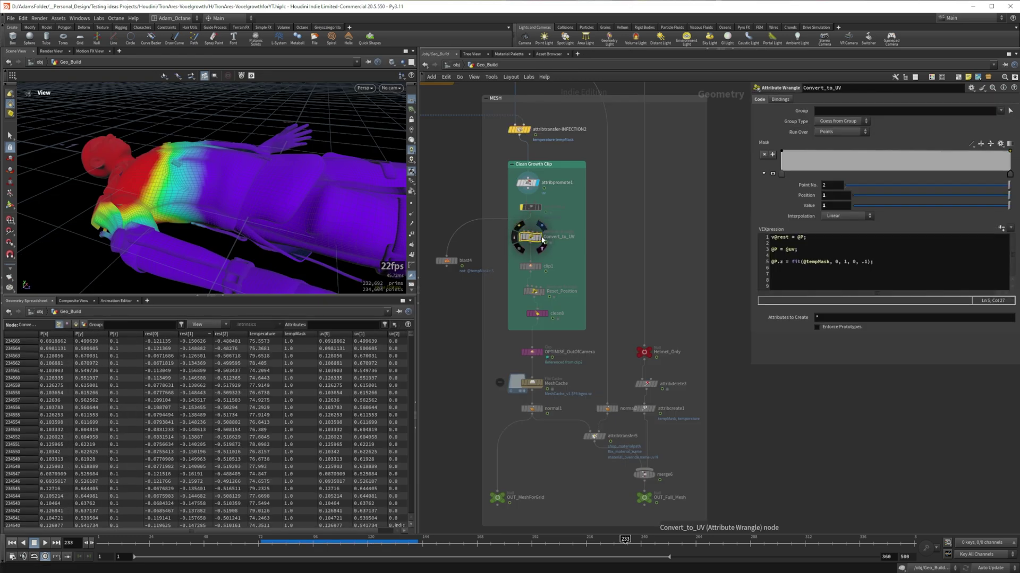
pyautogui.click(543, 240)
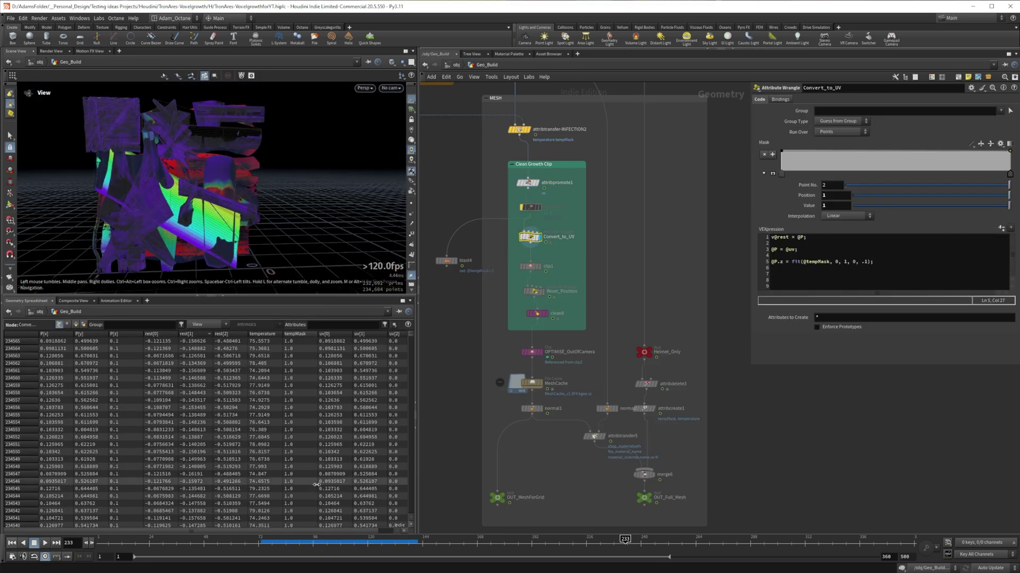
pyautogui.moveTo(228, 170); pyautogui.dragTo(126, 175)
pyautogui.moveTo(354, 541); pyautogui.dragTo(274, 540)
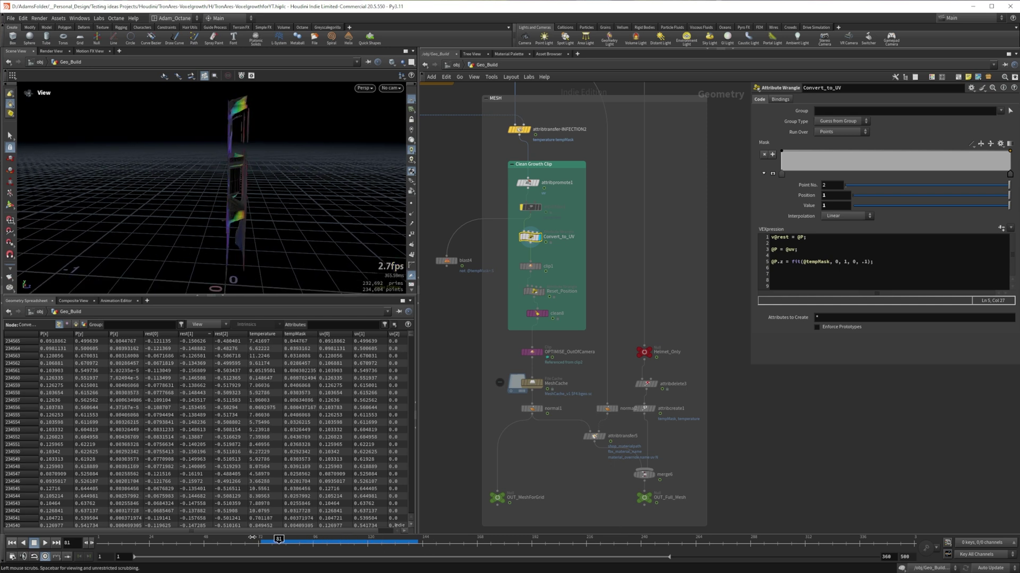
pyautogui.click(45, 543)
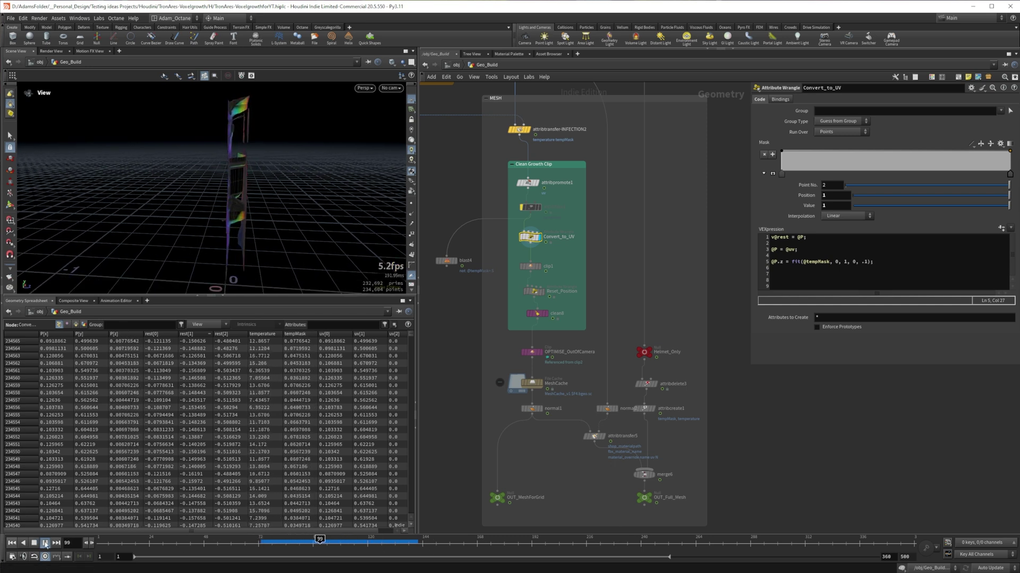
pyautogui.click(788, 261)
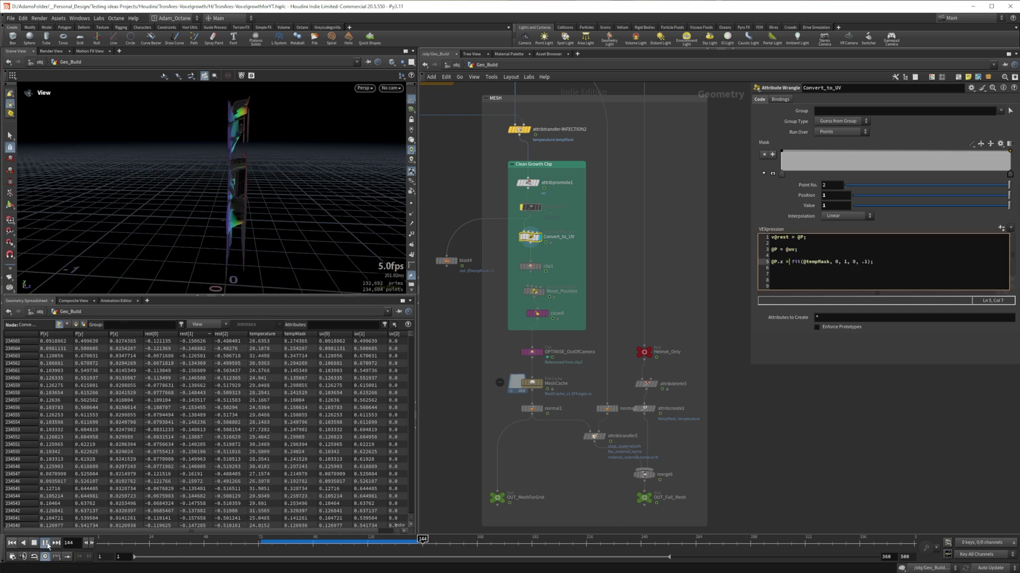
pyautogui.click(530, 266)
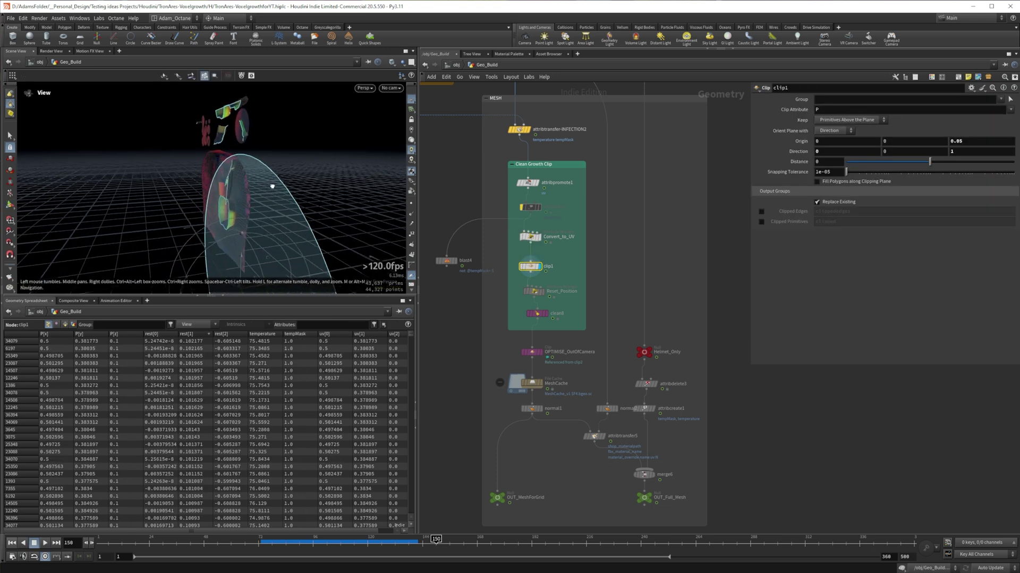
pyautogui.moveTo(273, 187); pyautogui.dragTo(357, 178)
pyautogui.press('Return')
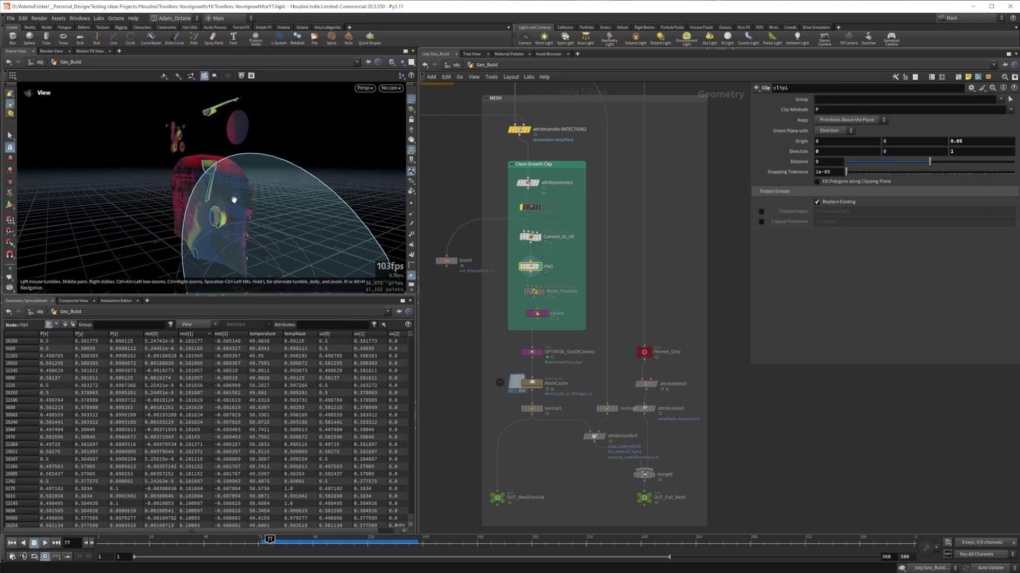
pyautogui.click(546, 296)
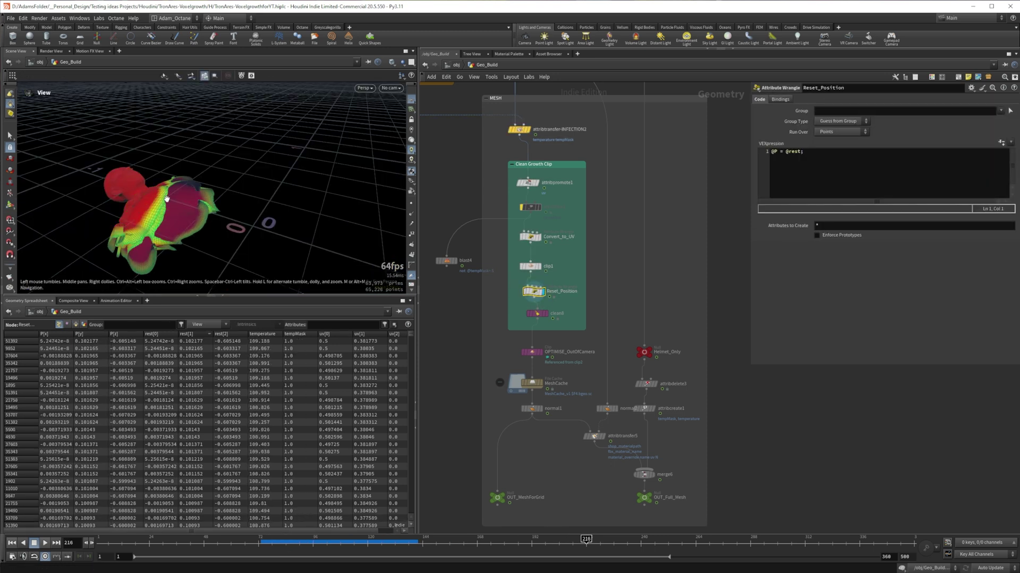
pyautogui.scroll(10, 189, 229)
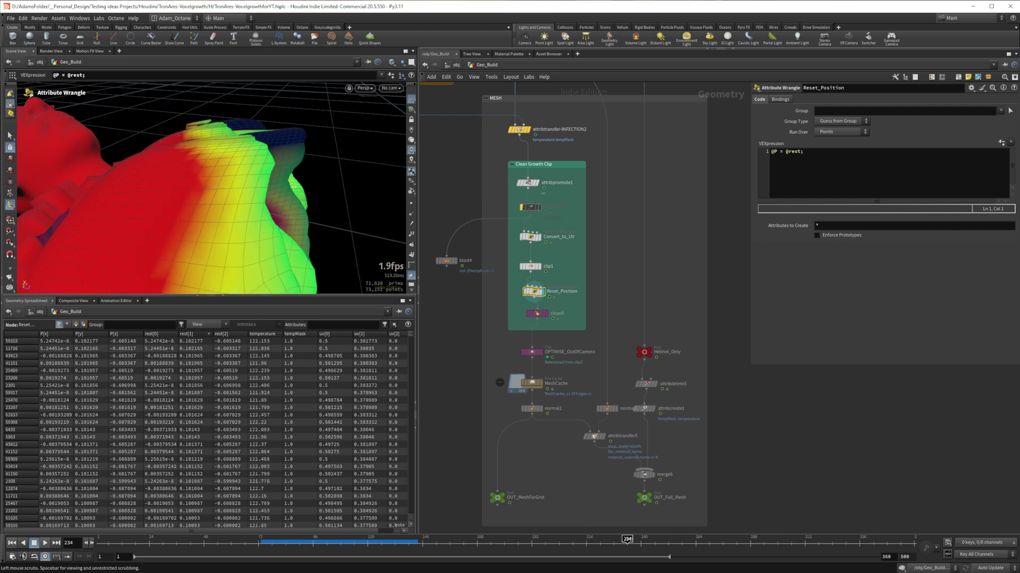
# Step: At frame 232, compare the blast4 and clean8 results, leaving clean8 displayed
pyautogui.click(622, 540)
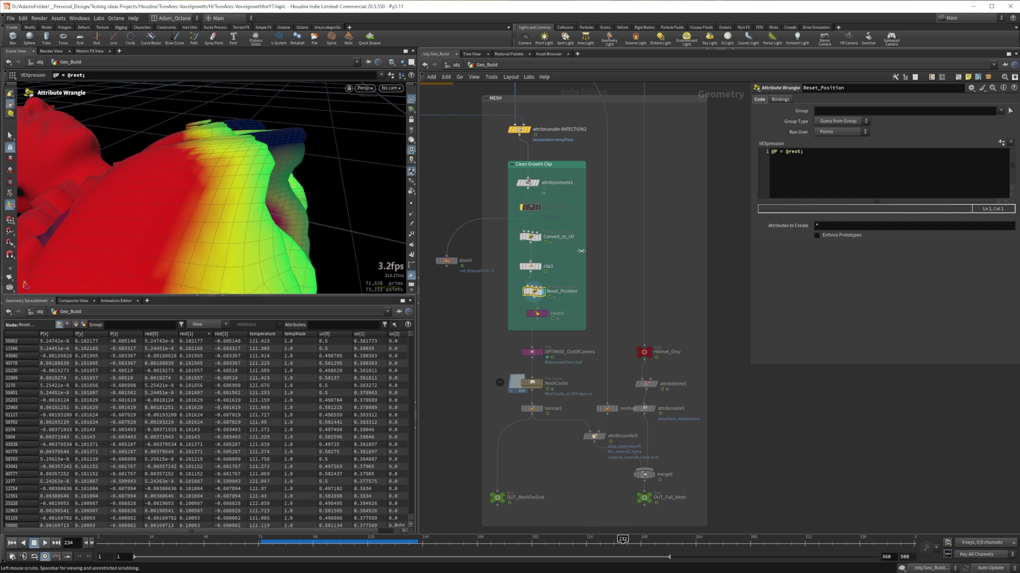
pyautogui.click(456, 261)
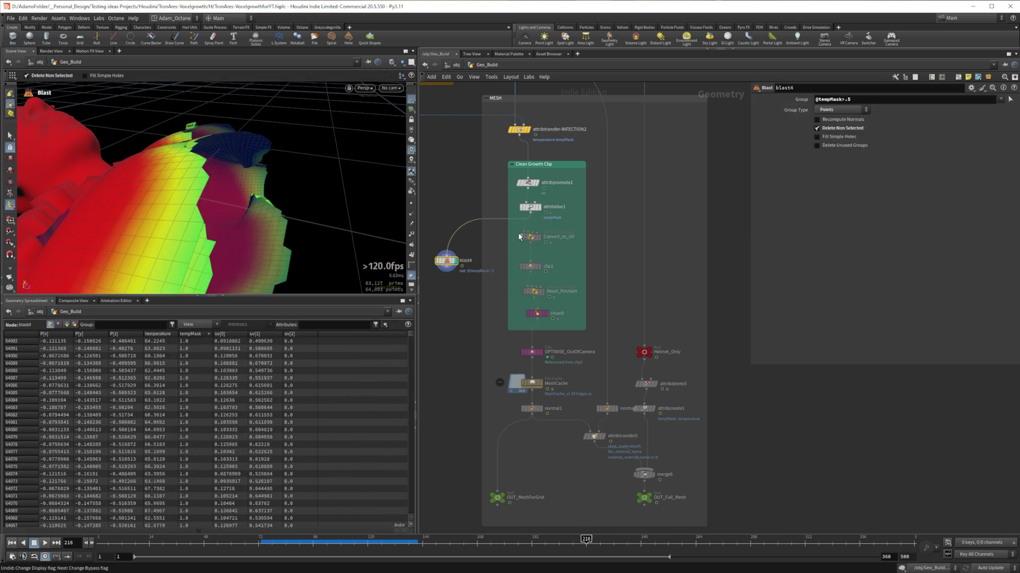
pyautogui.click(538, 314)
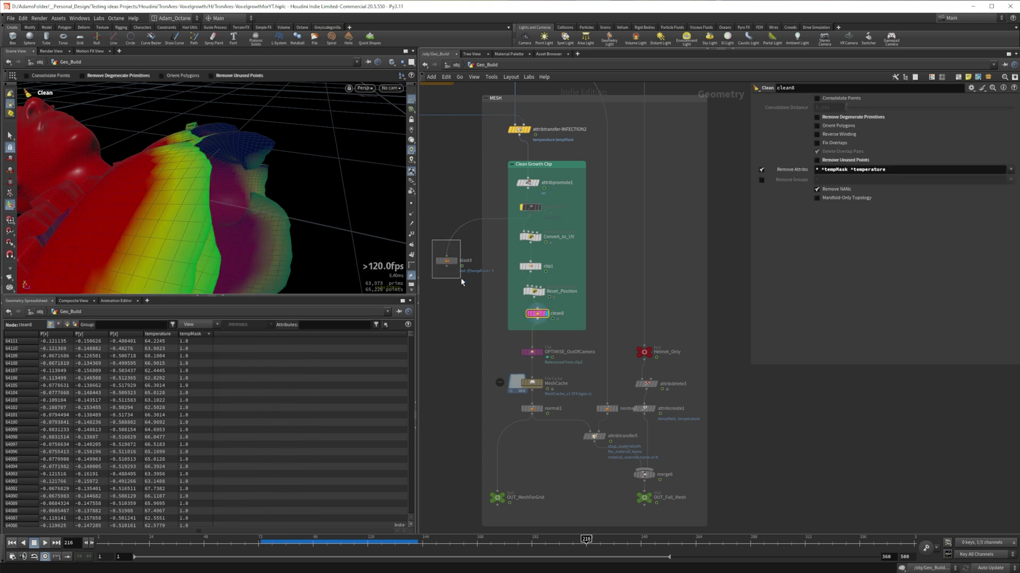
pyautogui.moveTo(461, 280); pyautogui.dragTo(461, 279)
pyautogui.hotkey('ctrl', 'z')
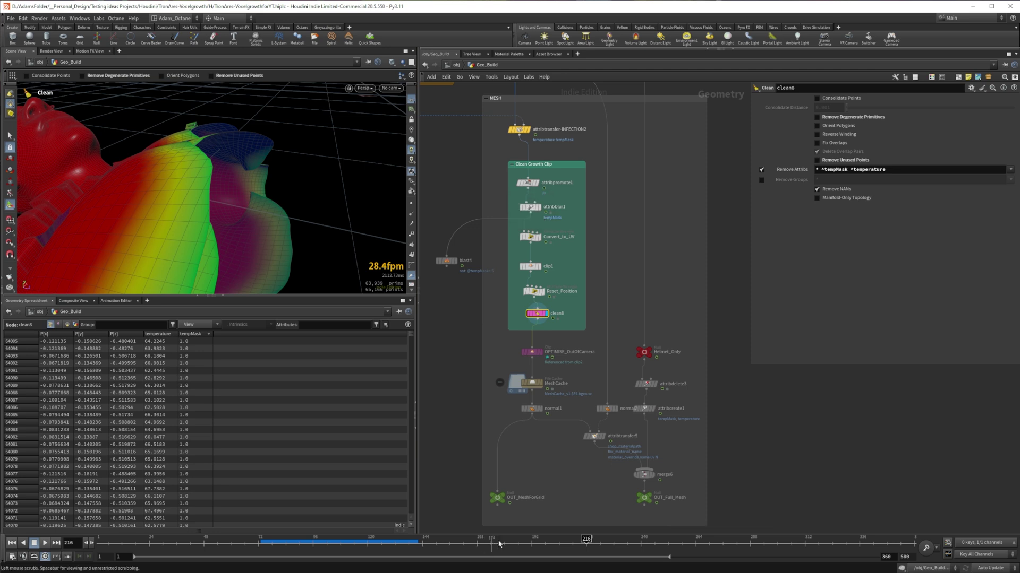
# Step: At frame 243, display the MeshCache geometry with normal1 overlaid as a wireframe template
pyautogui.click(648, 542)
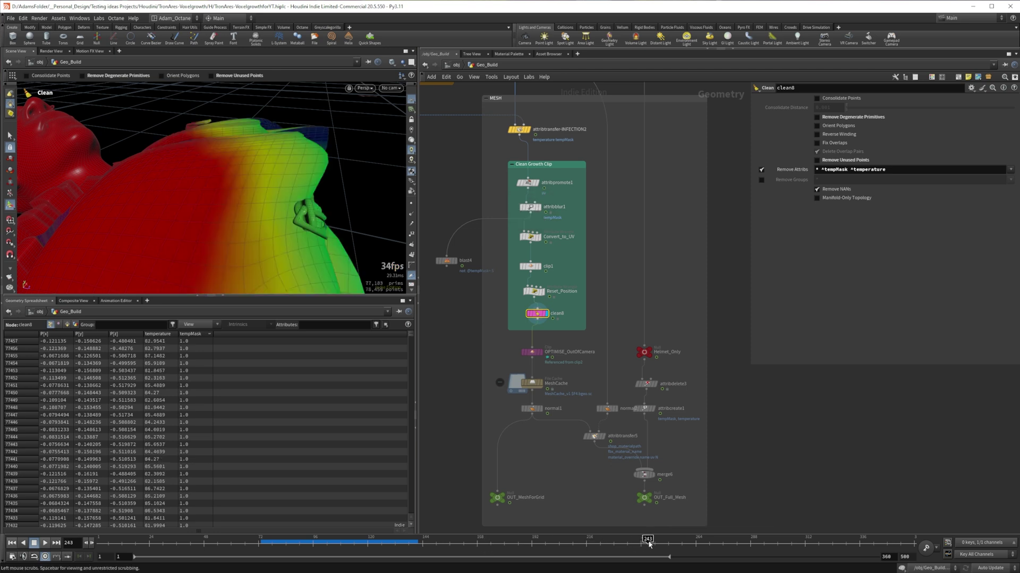
pyautogui.click(531, 382)
pyautogui.click(728, 541)
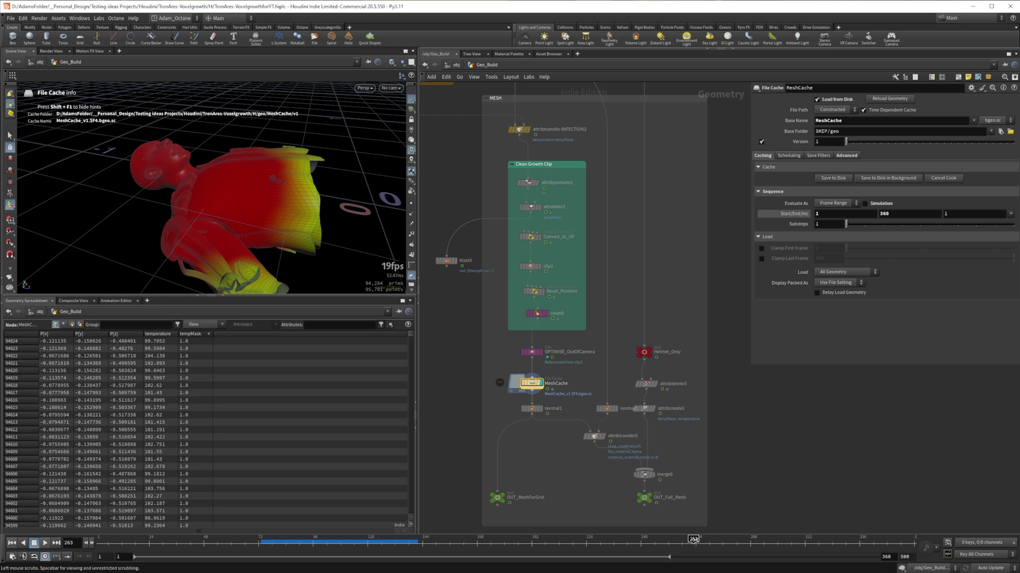
pyautogui.click(543, 411)
# Step: Check OUT_MeshForGrid, then display OUT_Full_Mesh and orbit around the full mesh
pyautogui.click(497, 498)
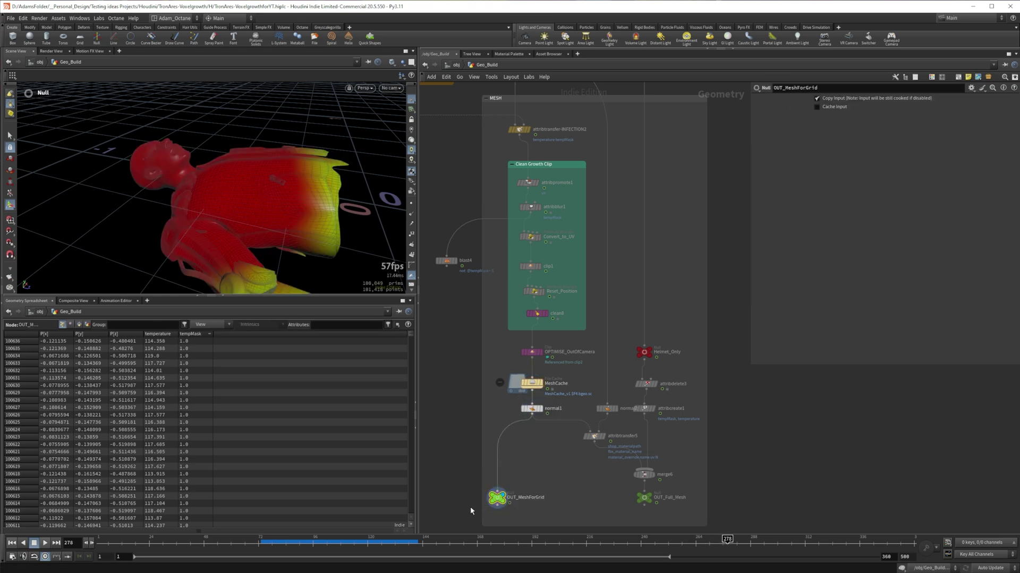
pyautogui.moveTo(509, 493)
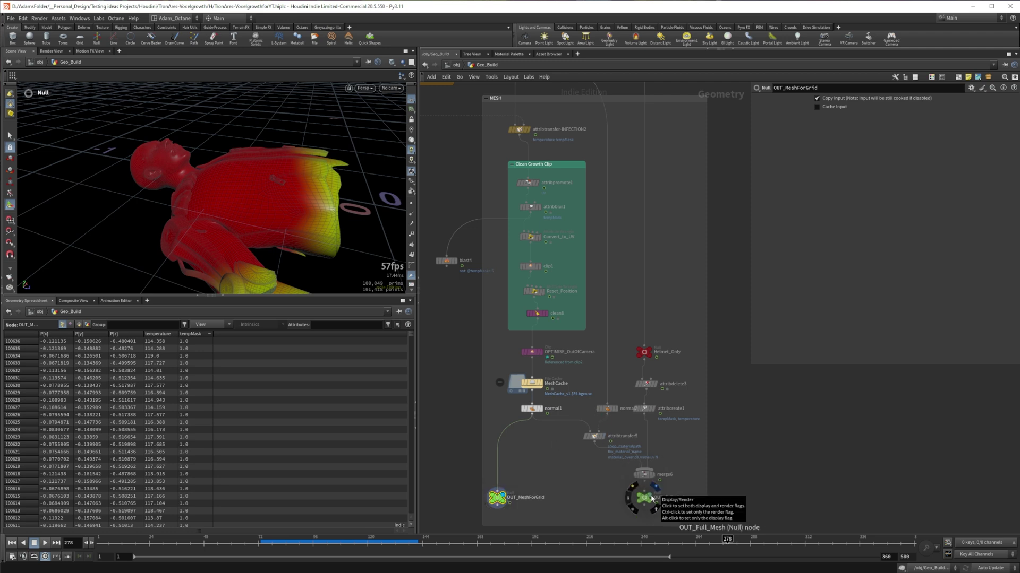
pyautogui.click(652, 498)
pyautogui.press('Escape')
pyautogui.moveTo(209, 212); pyautogui.dragTo(189, 204)
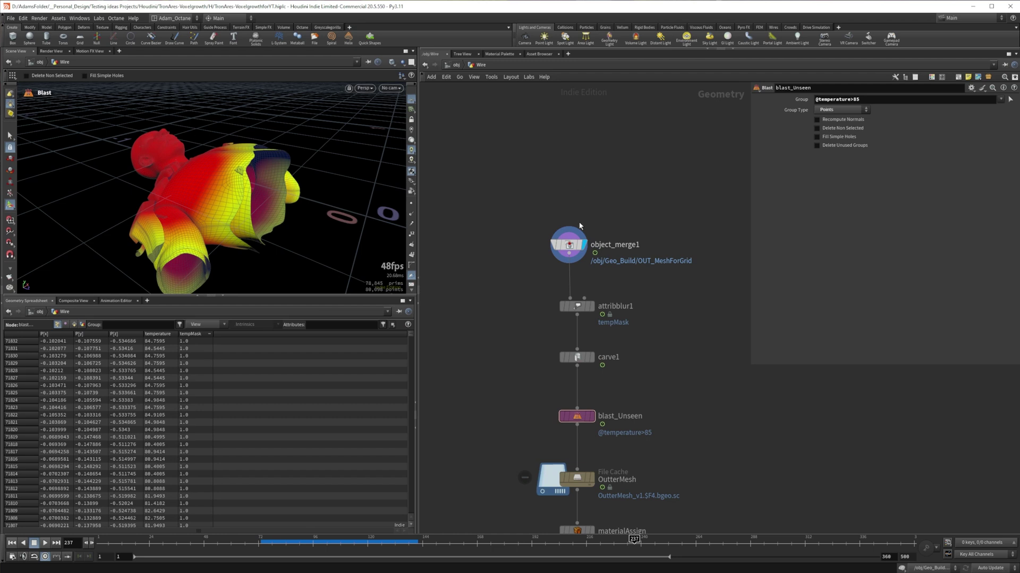
# Step: Step through object_merge1, attribblur1 and carve1, then play the animation from frame 204
pyautogui.click(569, 248)
pyautogui.press('Down')
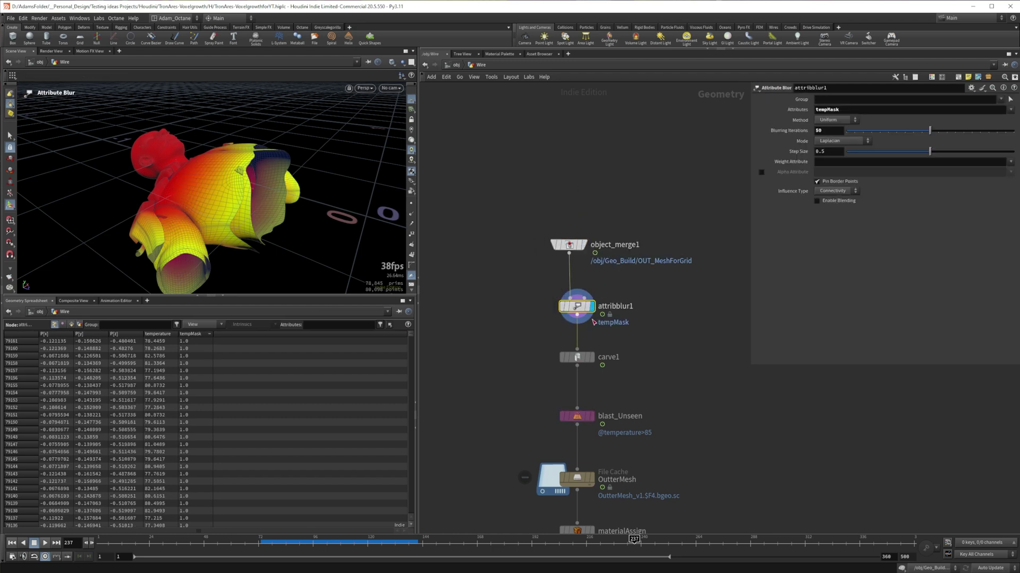
pyautogui.press('Down')
pyautogui.moveTo(598, 540); pyautogui.dragTo(559, 540)
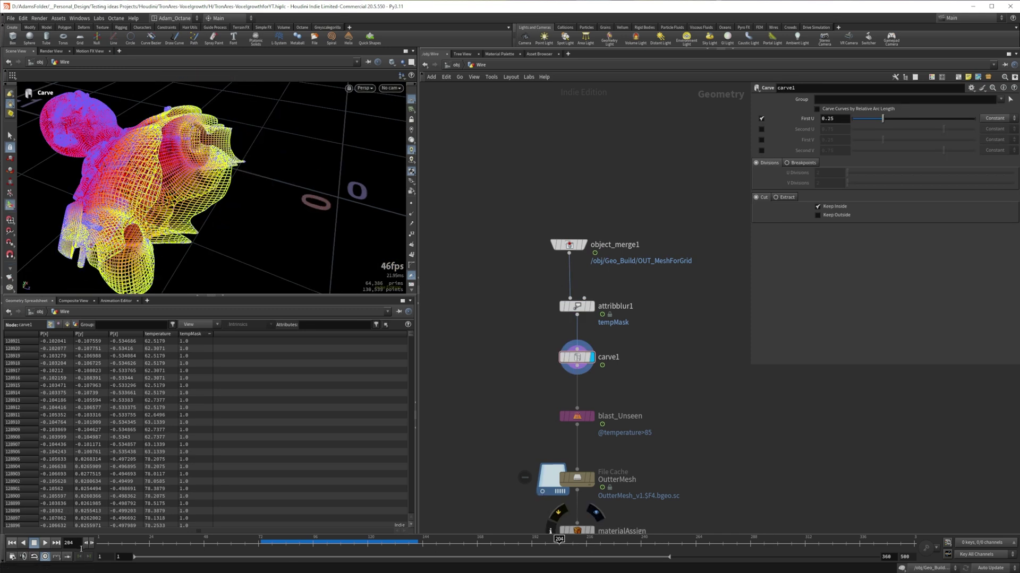
pyautogui.click(49, 543)
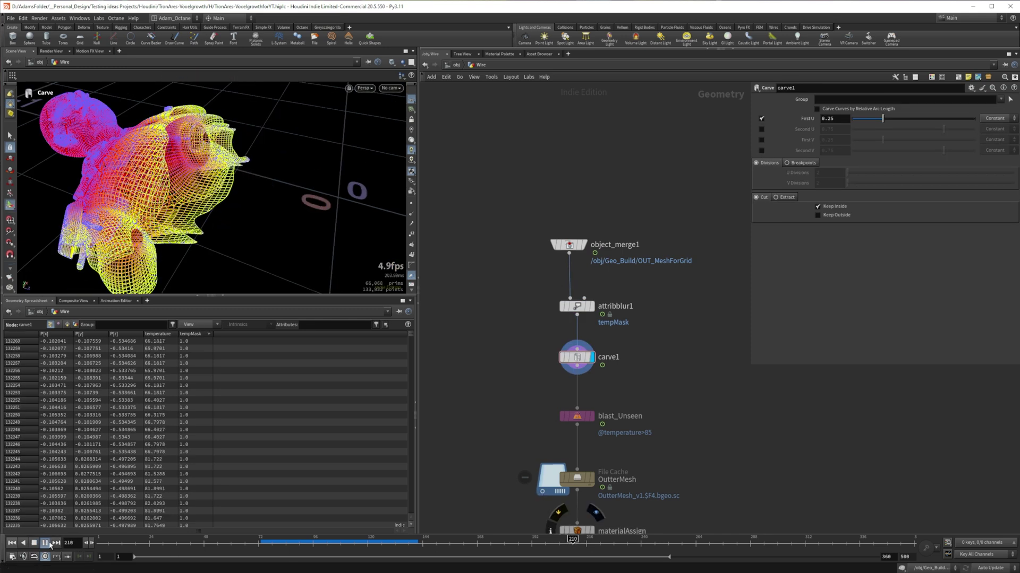
# Step: Display the blast_Unseen result and the OutterMesh cached geometry, revealing the nodes below
pyautogui.click(593, 417)
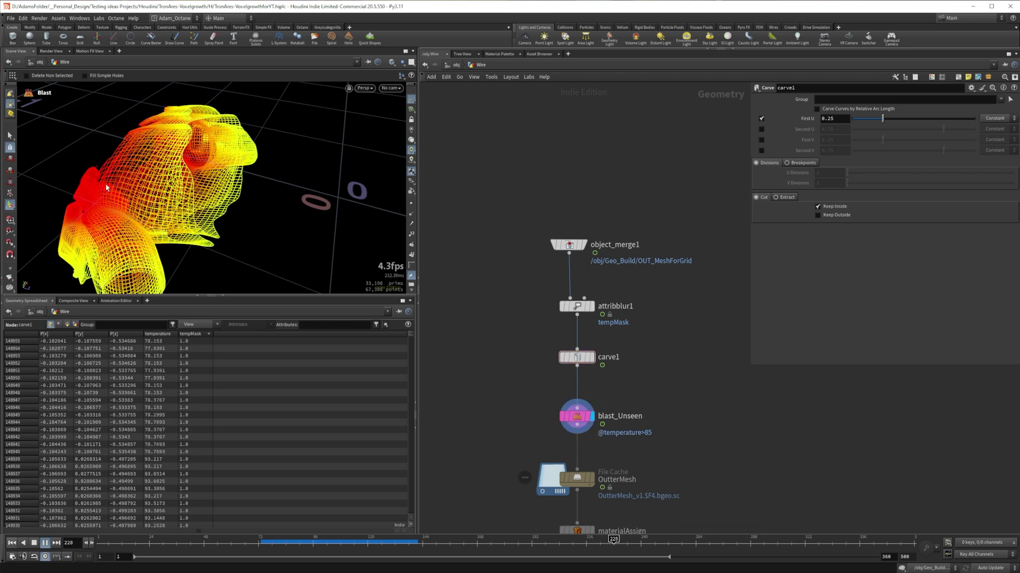
pyautogui.click(594, 479)
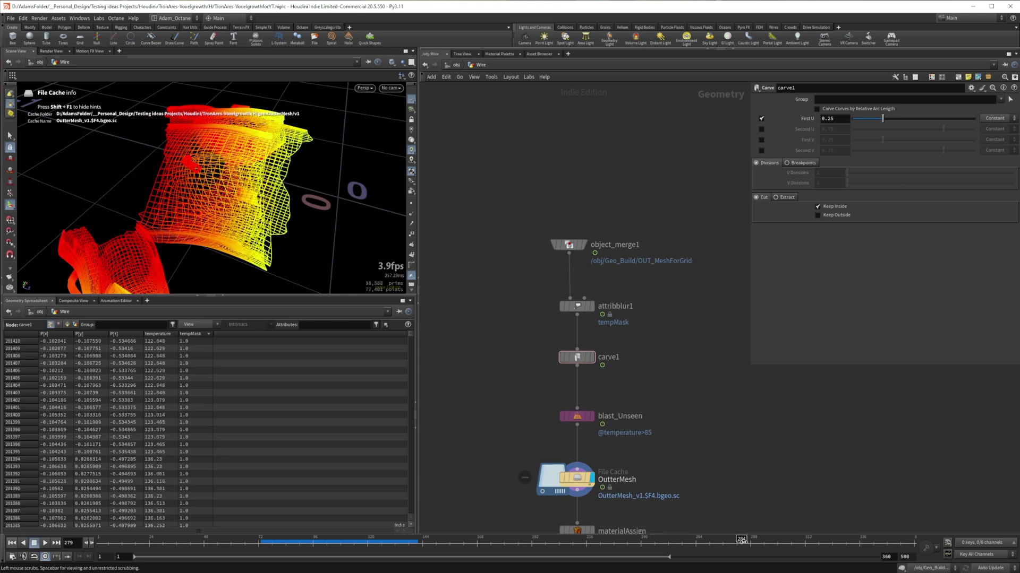
pyautogui.moveTo(597, 531); pyautogui.dragTo(599, 478, button='middle')
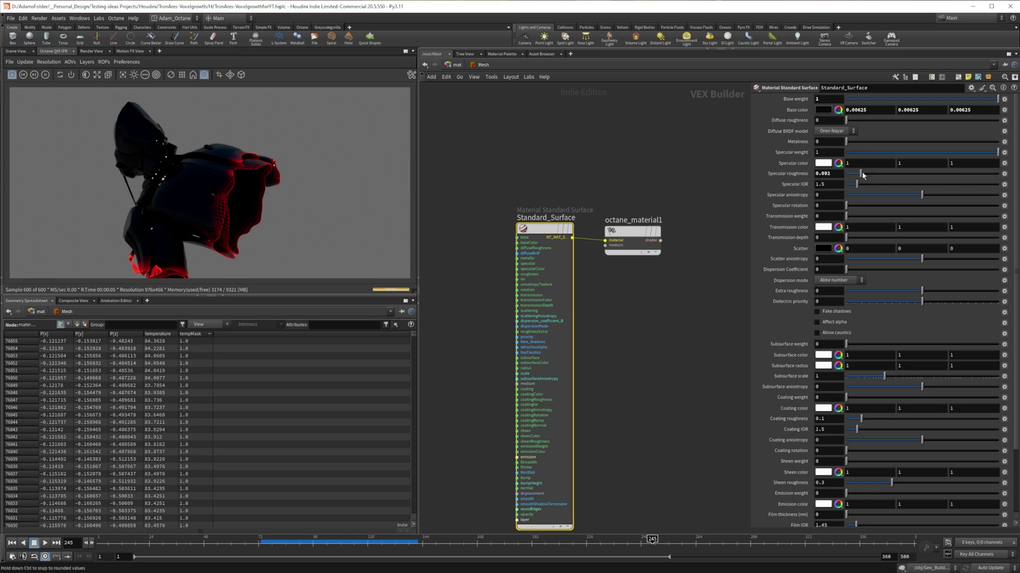
# Step: Raise Standard_Surface specular roughness to compare, then drag it back down for a glossy 0.078
pyautogui.moveTo(912, 175); pyautogui.dragTo(987, 177)
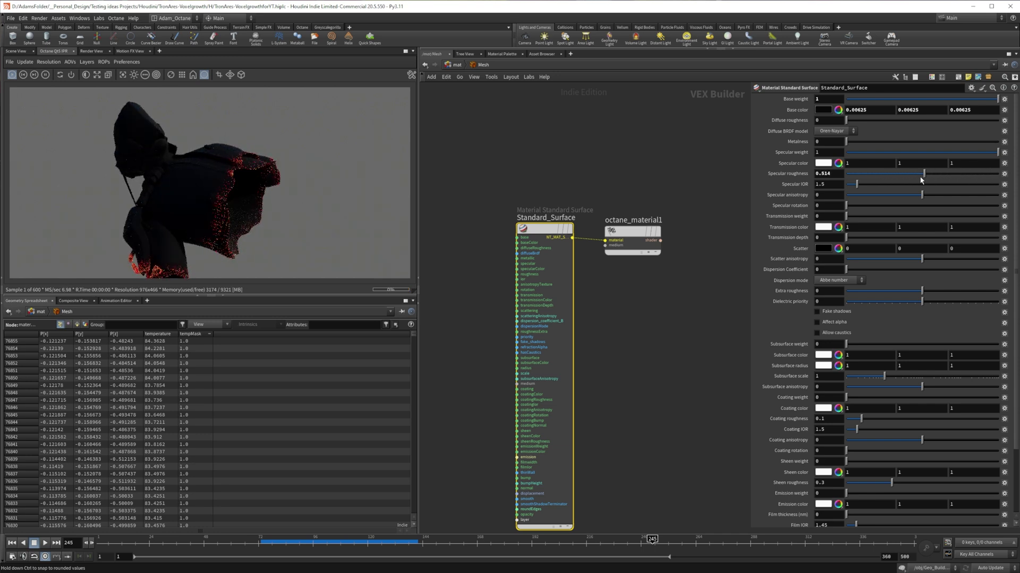
pyautogui.moveTo(911, 180); pyautogui.dragTo(826, 179)
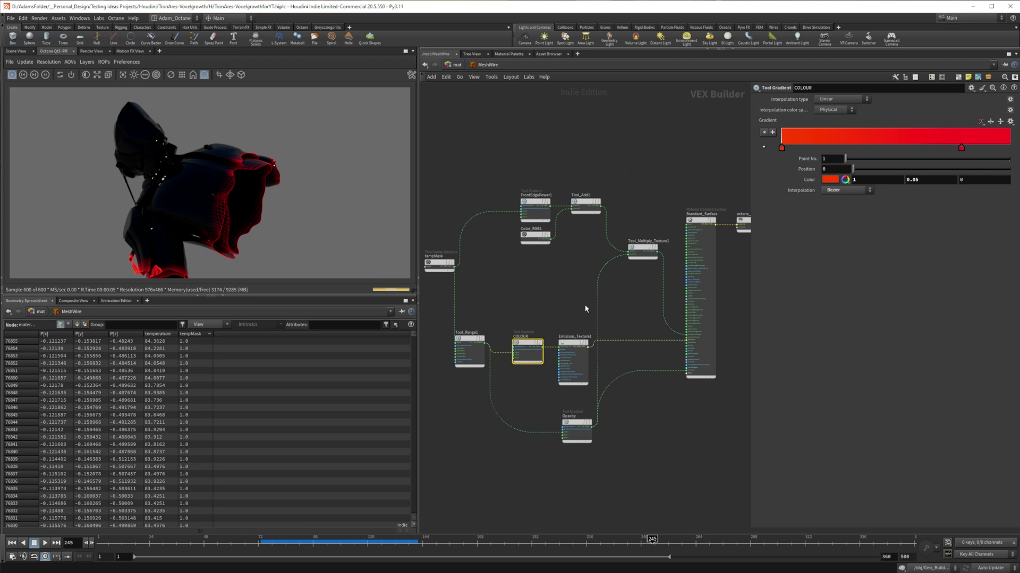
# Step: Move the MeshWire COLOUR ramp's first key to 0.342908
pyautogui.click(572, 298)
pyautogui.moveTo(441, 295); pyautogui.dragTo(443, 298)
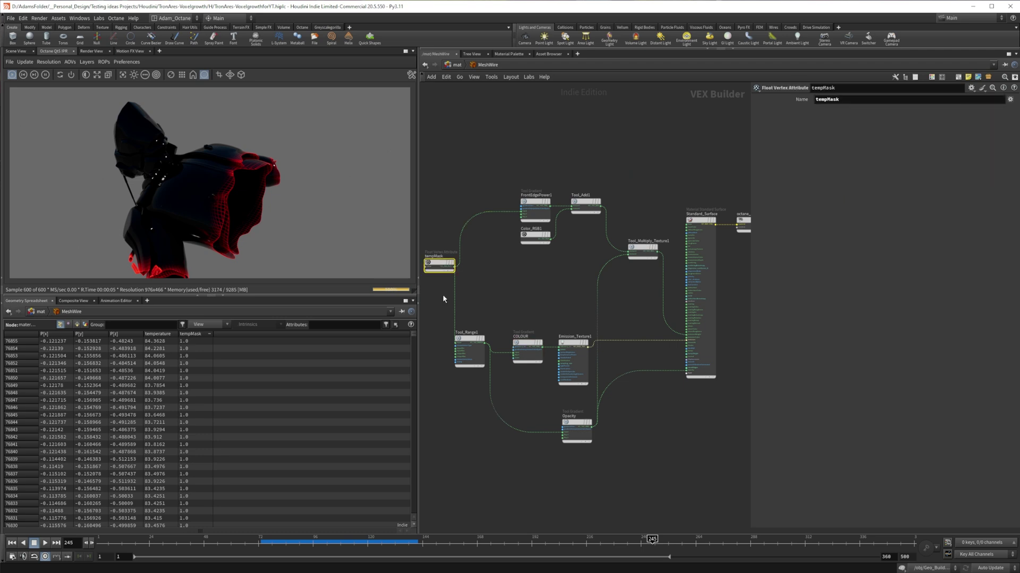
pyautogui.click(471, 341)
pyautogui.click(519, 364)
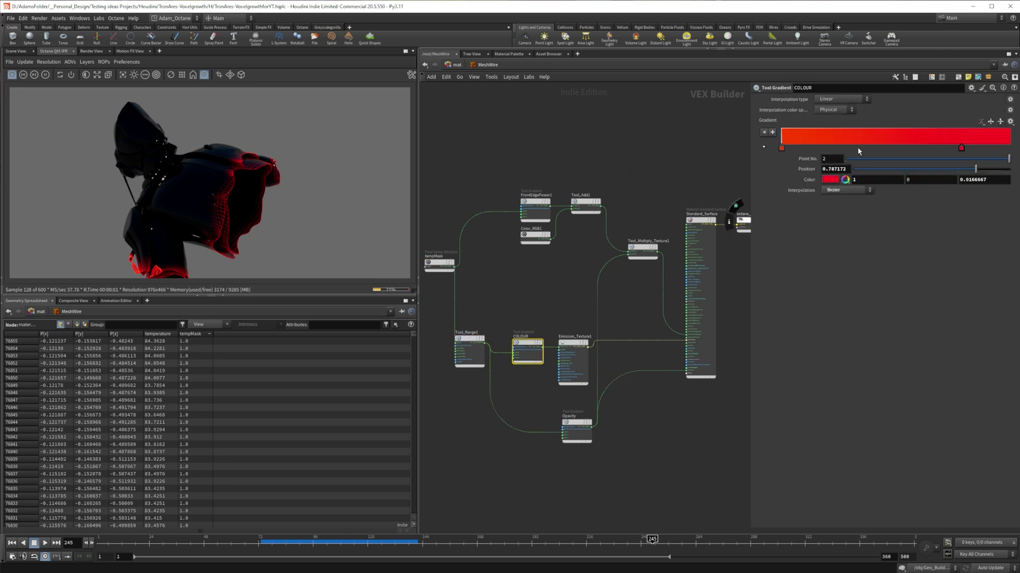
pyautogui.moveTo(784, 149); pyautogui.dragTo(840, 148)
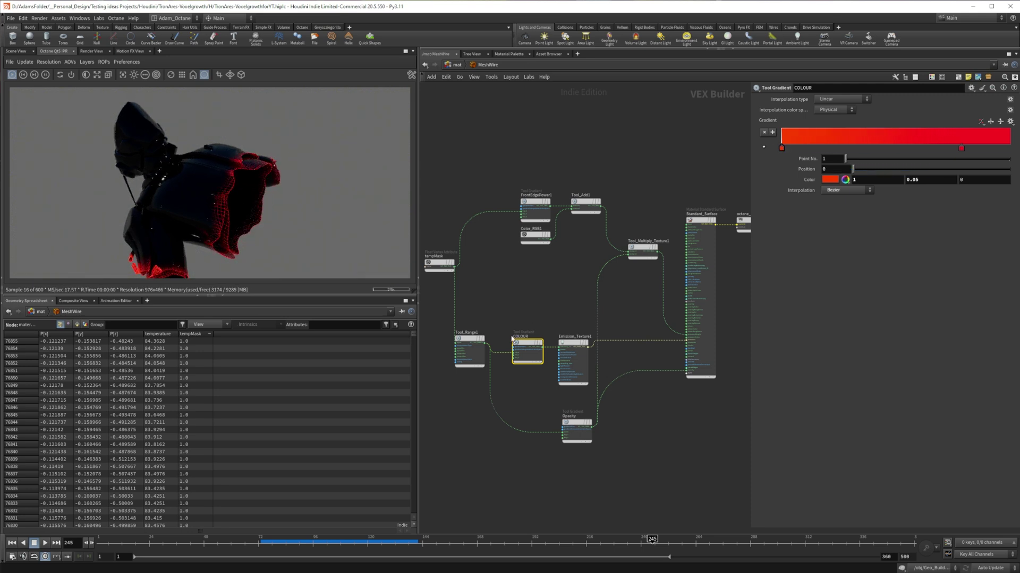
# Step: Slide the Opacity ramp's black key to about 0.51, then undo the change
pyautogui.click(584, 435)
pyautogui.click(933, 148)
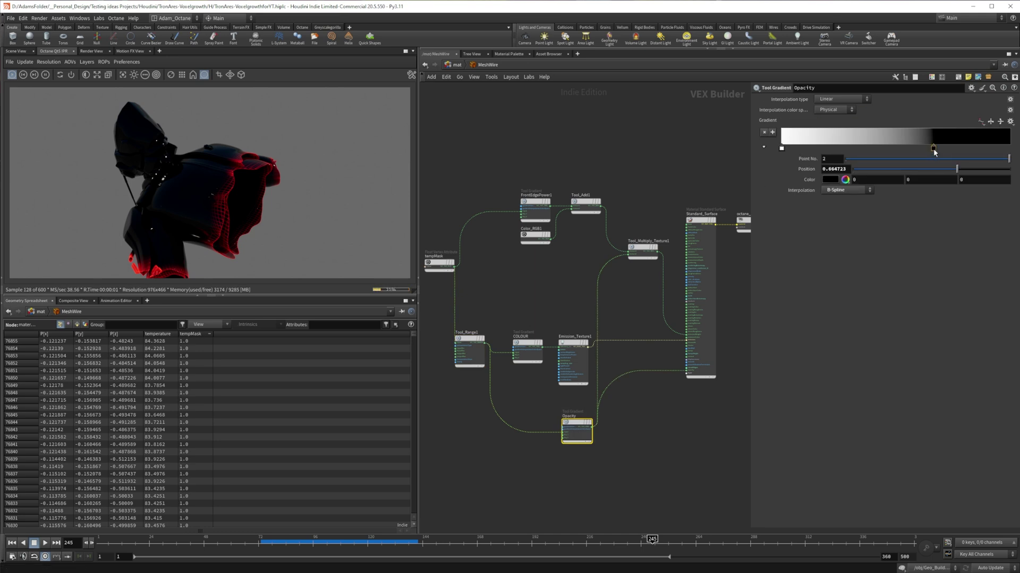
pyautogui.moveTo(934, 150); pyautogui.dragTo(978, 150)
pyautogui.hotkey('ctrl', 'z')
# Step: Push the FrontEdgePower1 ramp's black key to position 1
pyautogui.click(528, 346)
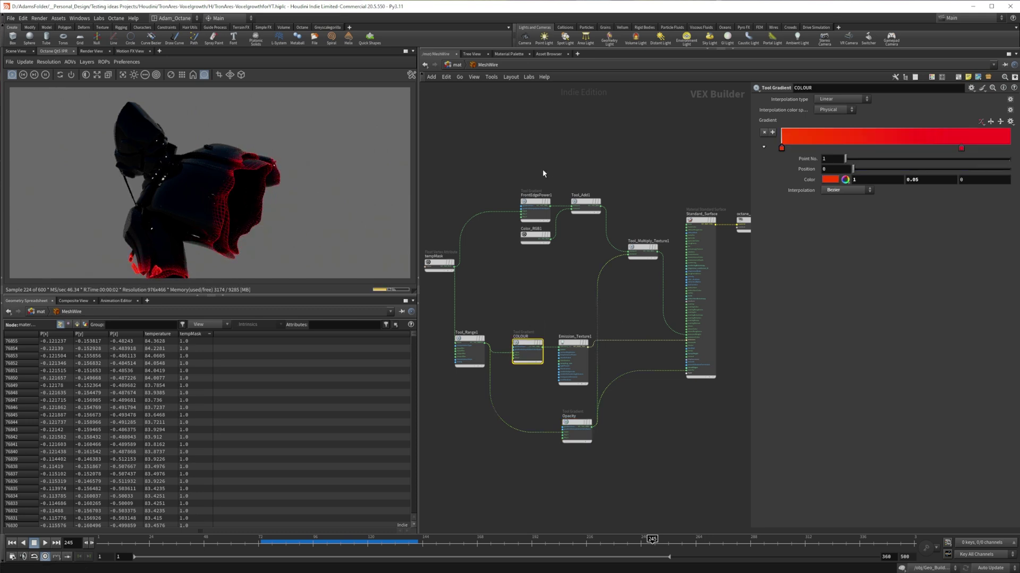
pyautogui.click(539, 207)
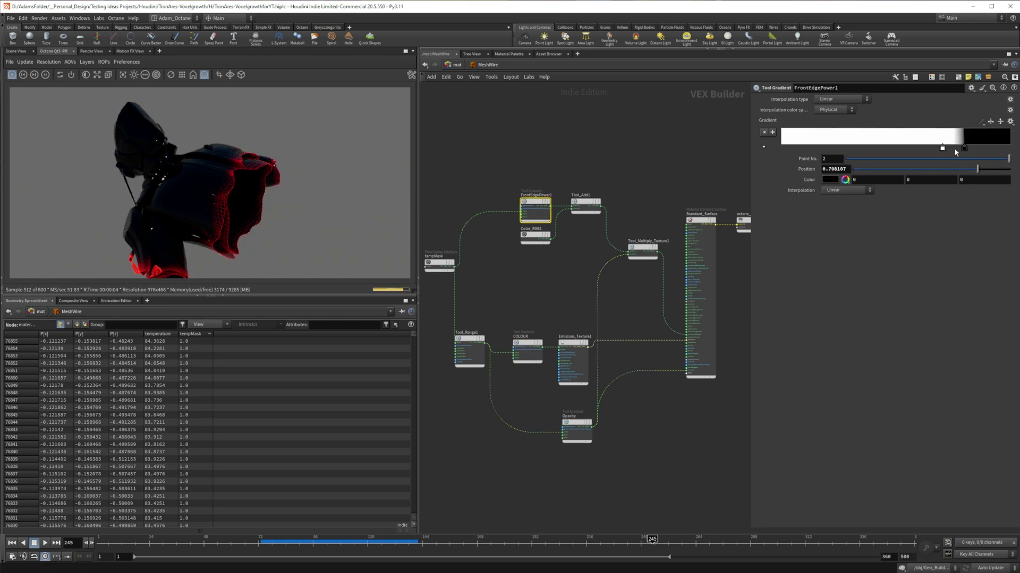
pyautogui.moveTo(964, 149); pyautogui.dragTo(947, 150)
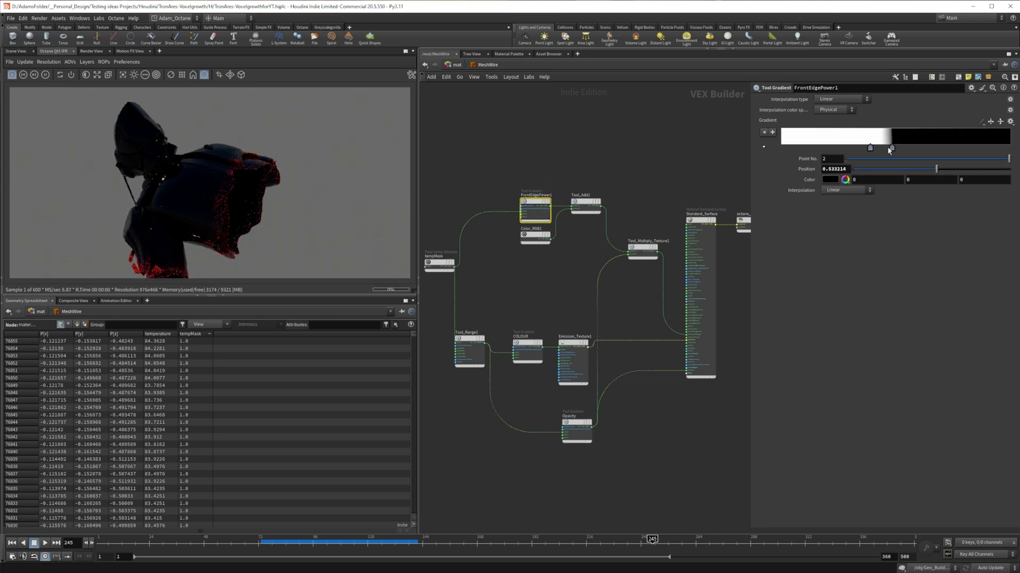
pyautogui.moveTo(845, 149); pyautogui.dragTo(963, 149)
# Step: Select the Tool_Add1 node on the way back to the Geo_Build BODY network
pyautogui.click(593, 206)
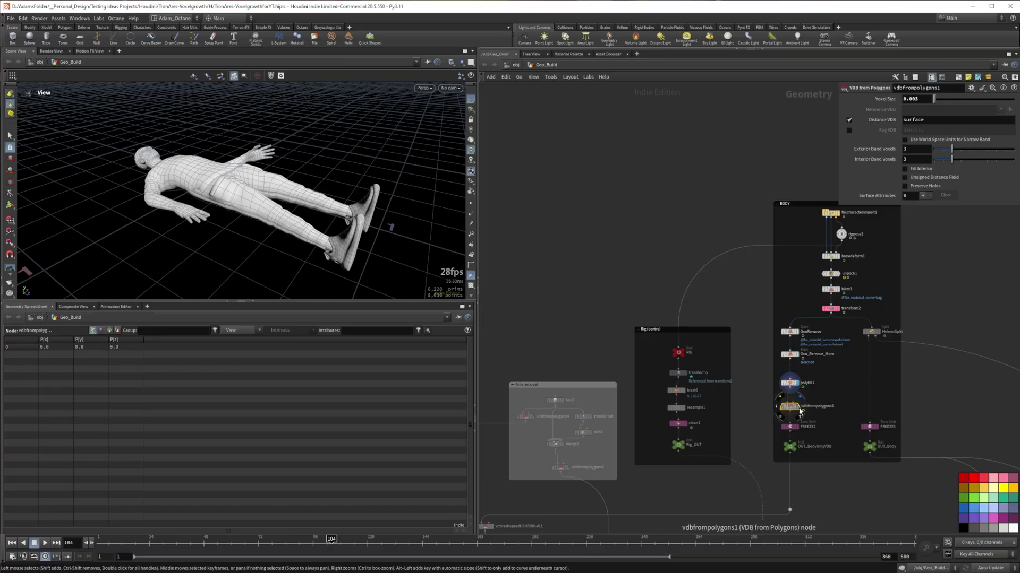
# Step: Display vdbfrompolygons1, SHRINK-INNER, INNER_LAYER_no_Arms and CREATE_OUTER in turn to review the voxel shell
pyautogui.click(799, 411)
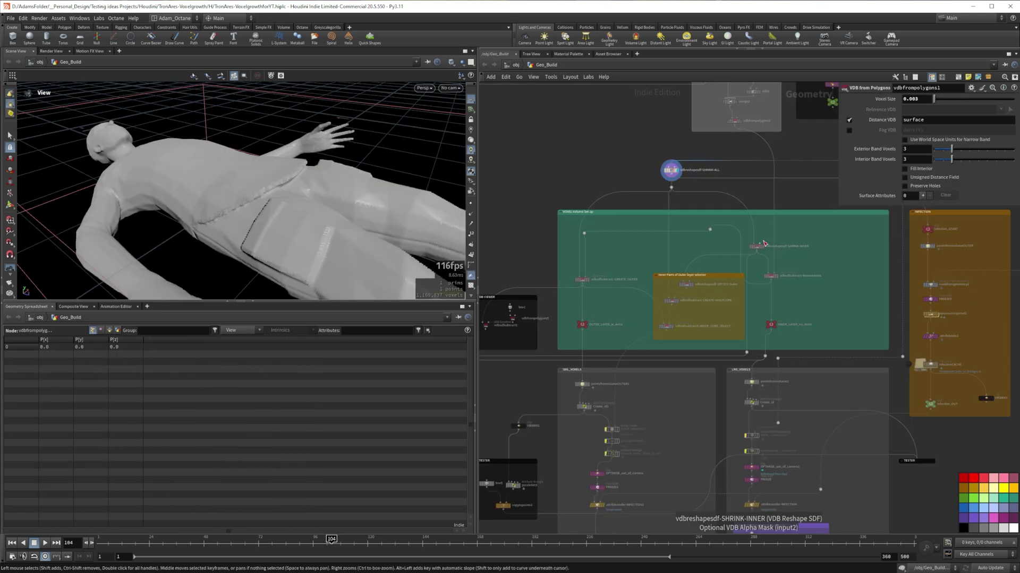
pyautogui.click(763, 245)
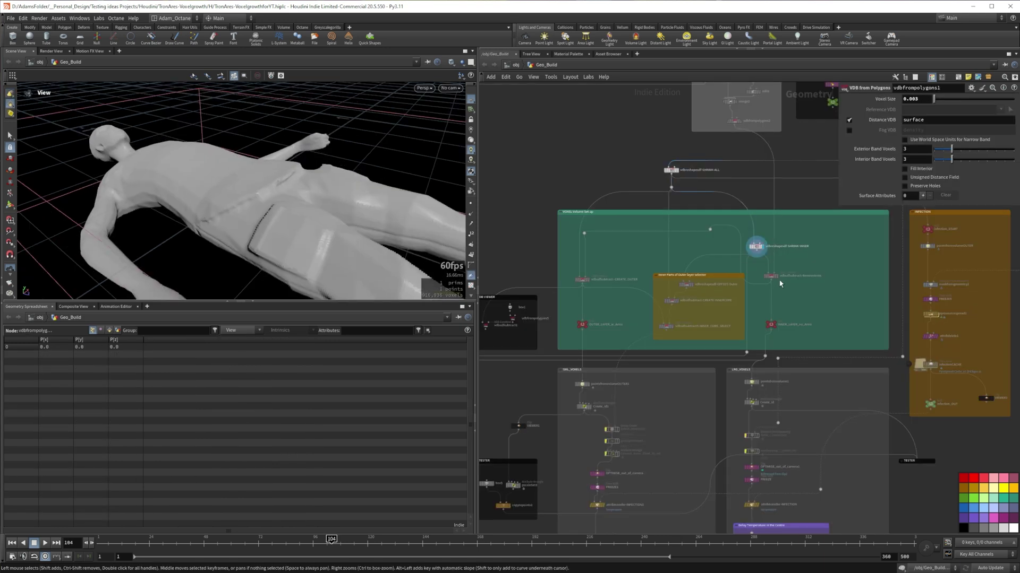
pyautogui.click(778, 321)
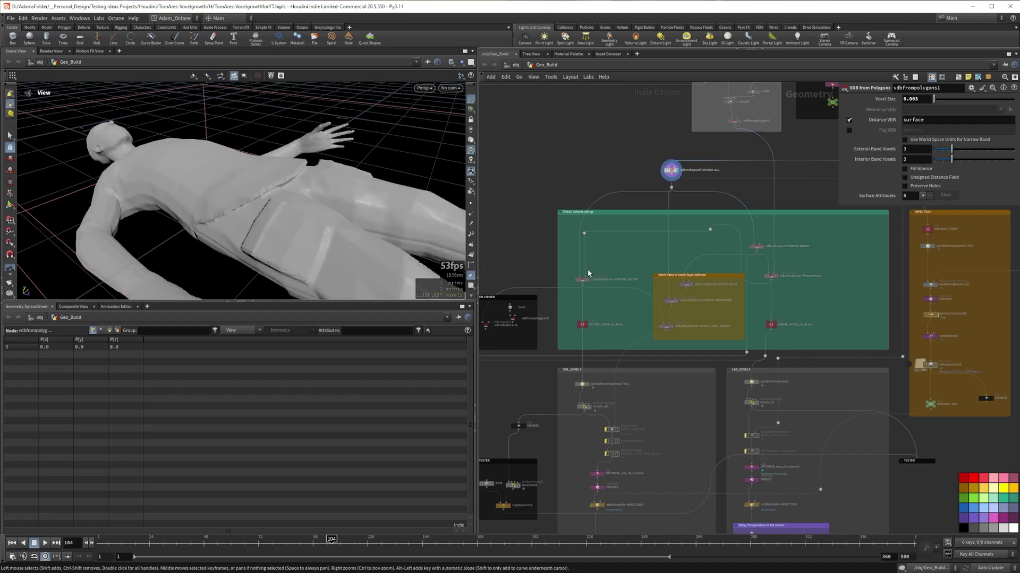
pyautogui.click(587, 280)
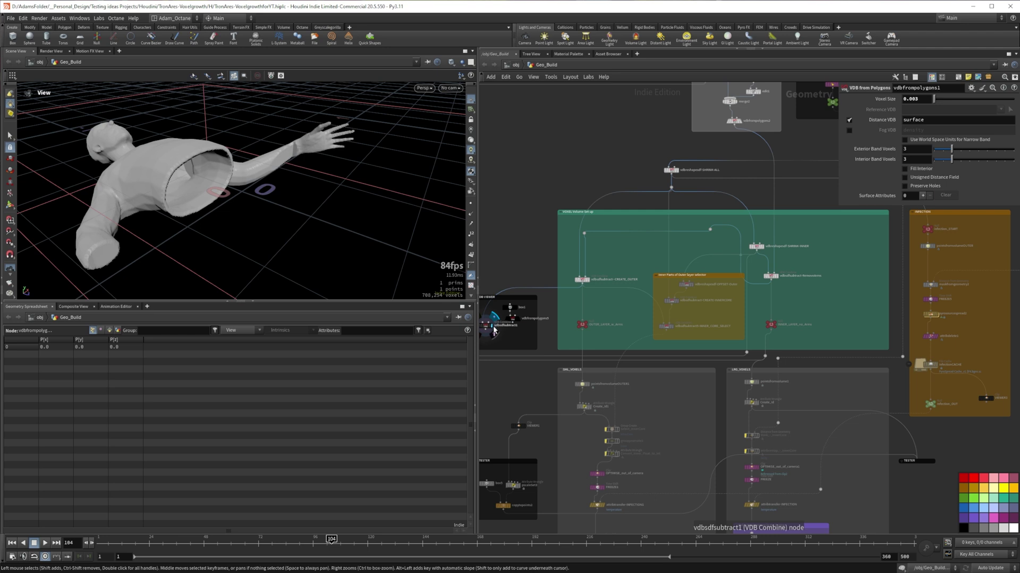
# Step: Review the points-from-volume voxels and revert the pscaleSet2 Offset tweak to 0.9
pyautogui.click(751, 382)
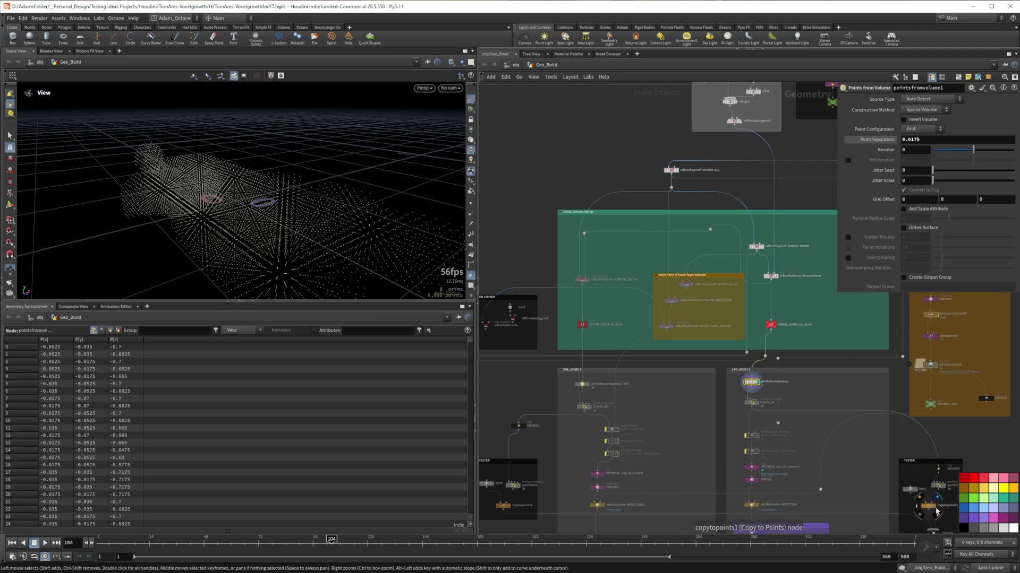
pyautogui.click(938, 485)
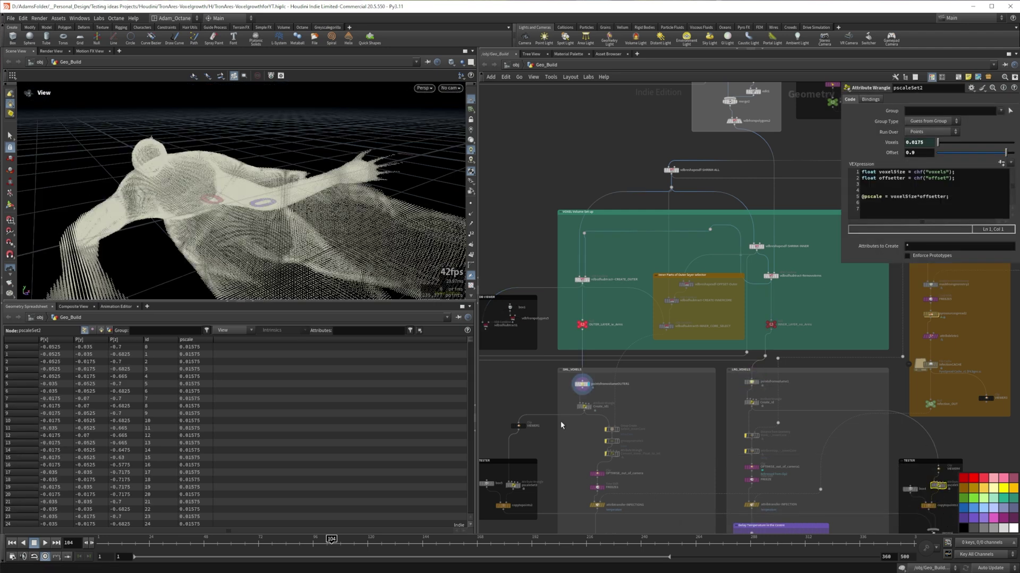
pyautogui.click(752, 382)
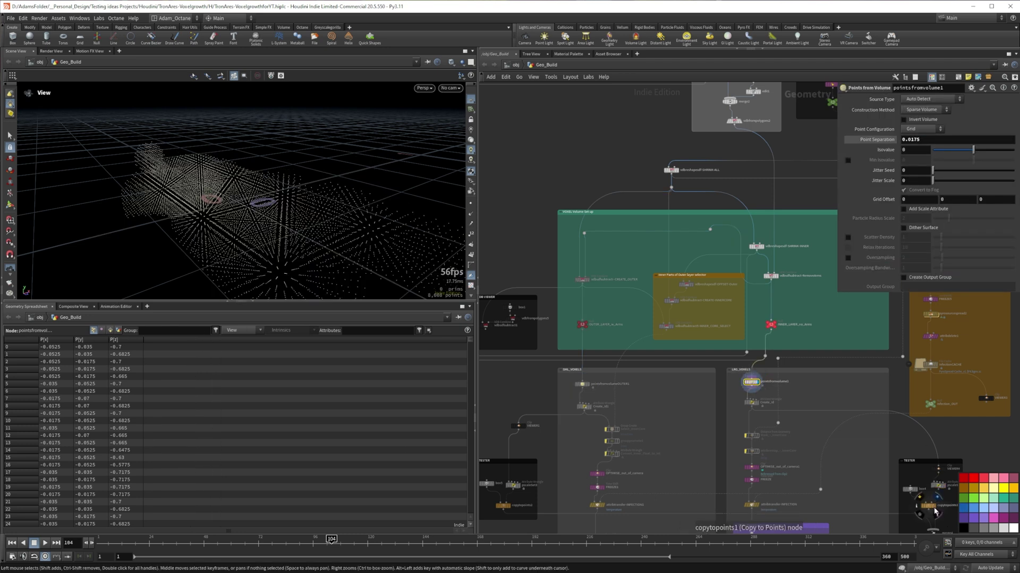
pyautogui.click(938, 485)
pyautogui.moveTo(1005, 153)
pyautogui.mouseDown()
pyautogui.moveTo(978, 158)
pyautogui.moveTo(1007, 159)
pyautogui.mouseUp()
pyautogui.hotkey('ctrl', 'z')
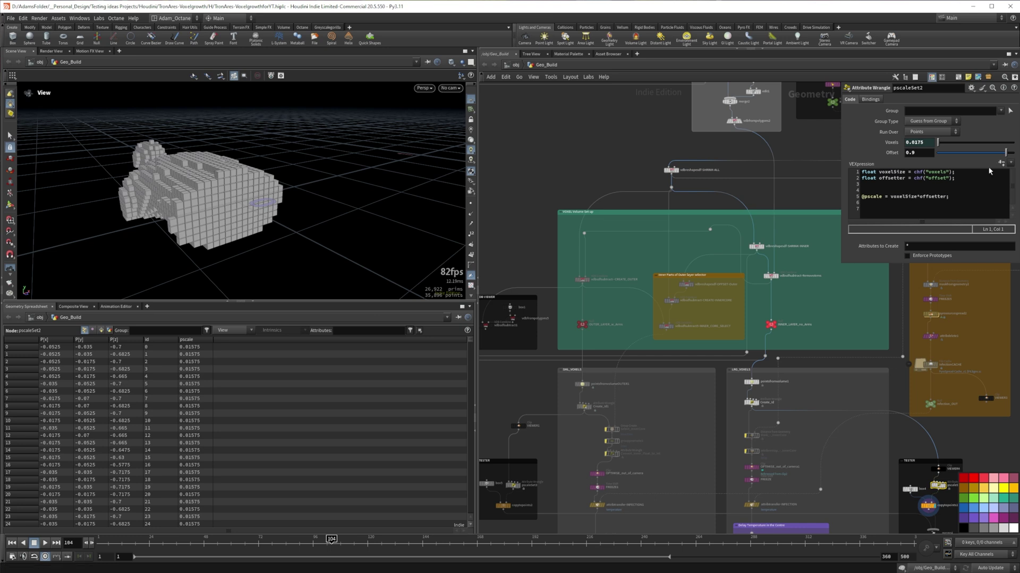
# Step: Display copytopoints2, check the outer points-from-volume settings, and select merge4
pyautogui.click(510, 507)
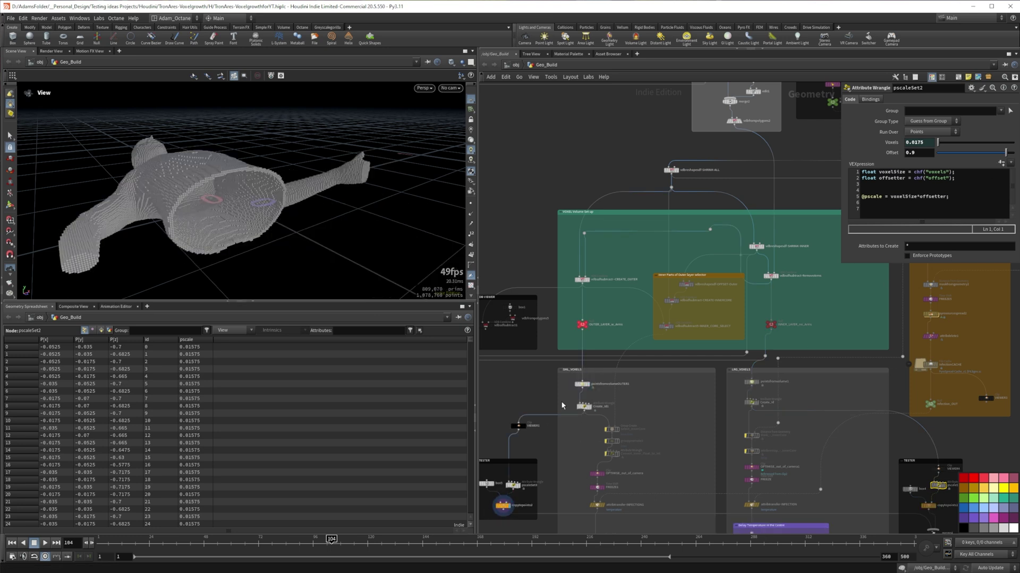
pyautogui.click(582, 385)
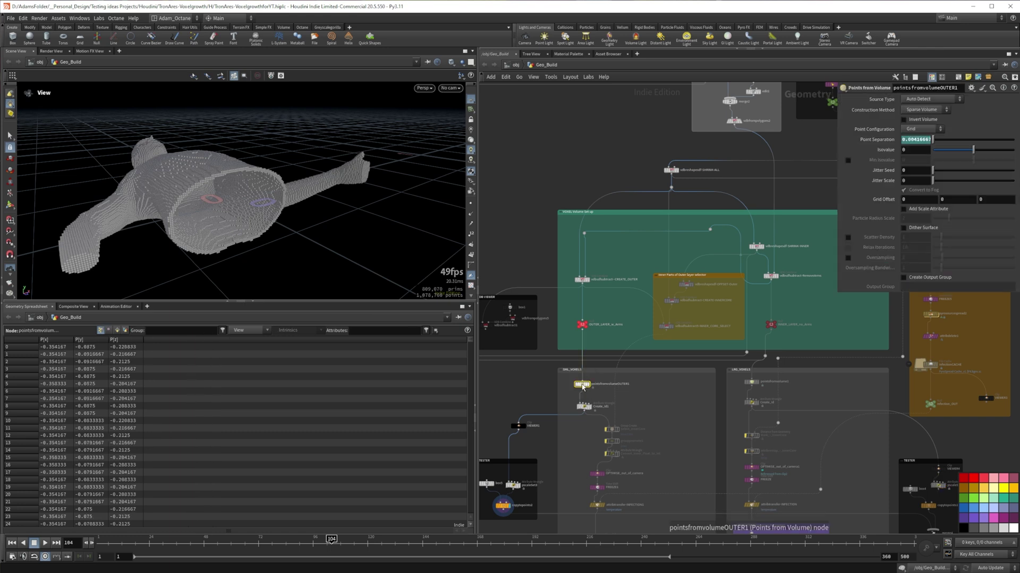
pyautogui.click(931, 527)
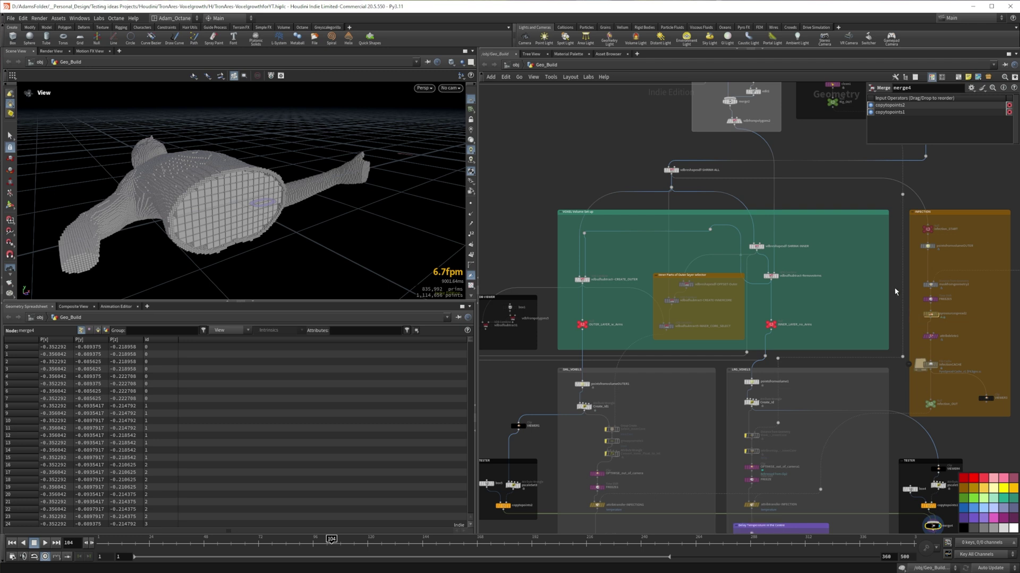
# Step: Frame the INFECTION box and display maskfromgeometry2 with the infector sphere
pyautogui.moveTo(897, 270); pyautogui.dragTo(668, 235, button='middle')
pyautogui.scroll(3, 817, 263)
pyautogui.scroll(2, 668, 235)
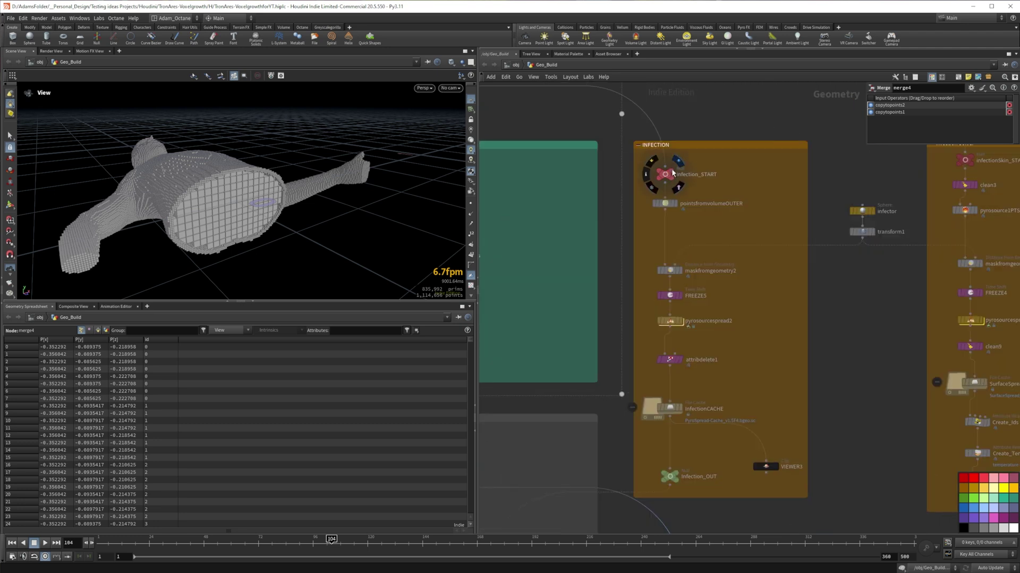
pyautogui.click(678, 205)
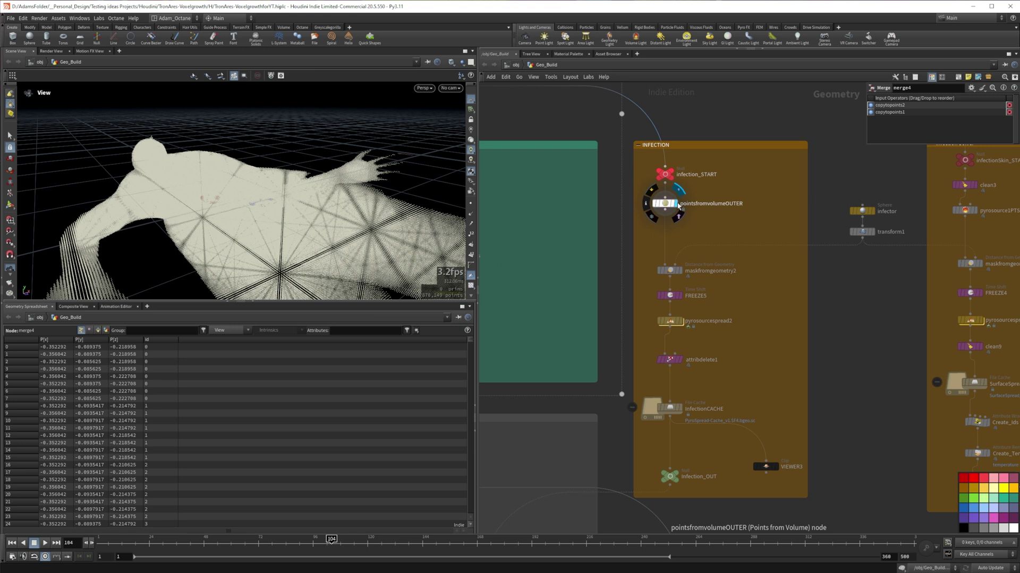
pyautogui.click(683, 272)
# Step: Play the infection spread and display the VIEWER3 and InfectionCACHE outputs
pyautogui.moveTo(112, 168); pyautogui.dragTo(224, 210)
pyautogui.click(45, 543)
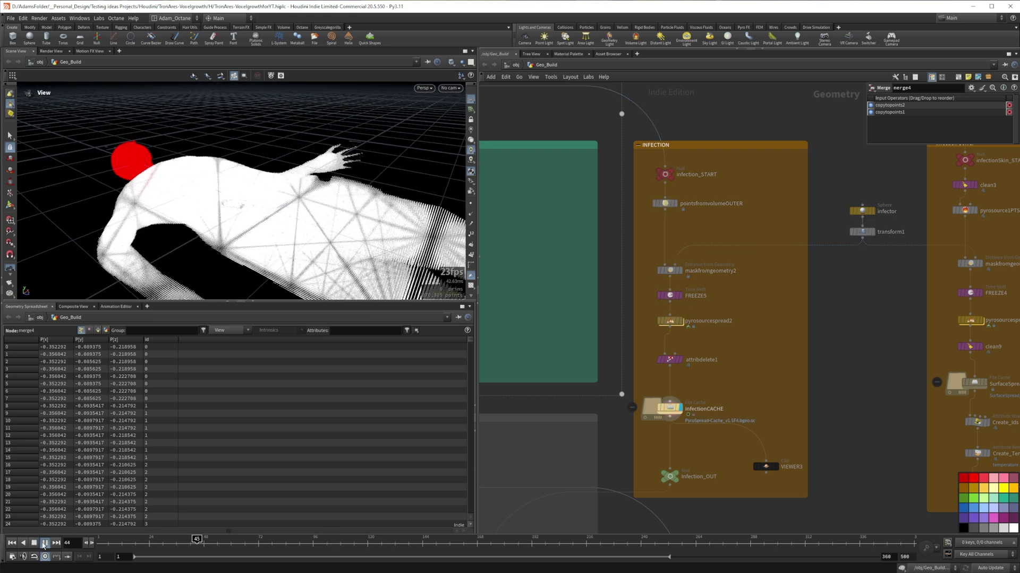
pyautogui.click(777, 468)
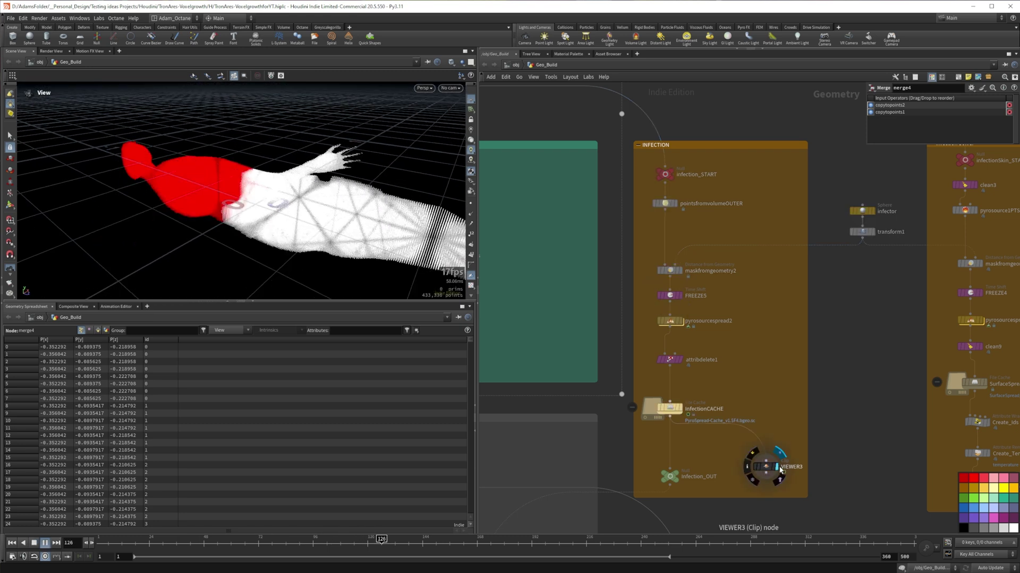
pyautogui.moveTo(353, 166)
pyautogui.mouseDown()
pyautogui.moveTo(304, 241)
pyautogui.moveTo(357, 180)
pyautogui.mouseUp()
pyautogui.click(684, 395)
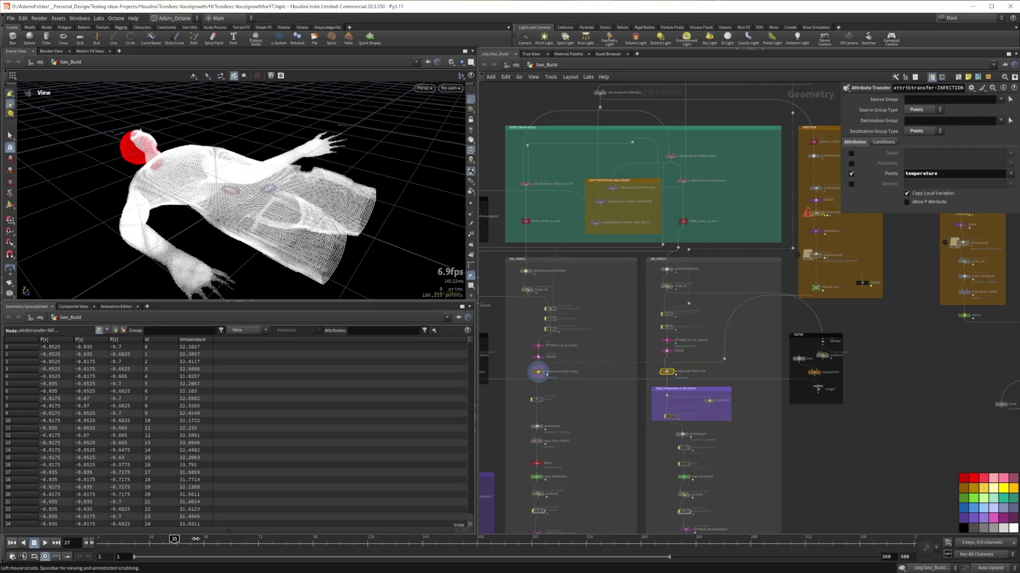
# Step: Scrub the infection spread and check the copytopointsLRG node info
pyautogui.moveTo(195, 539); pyautogui.dragTo(414, 554)
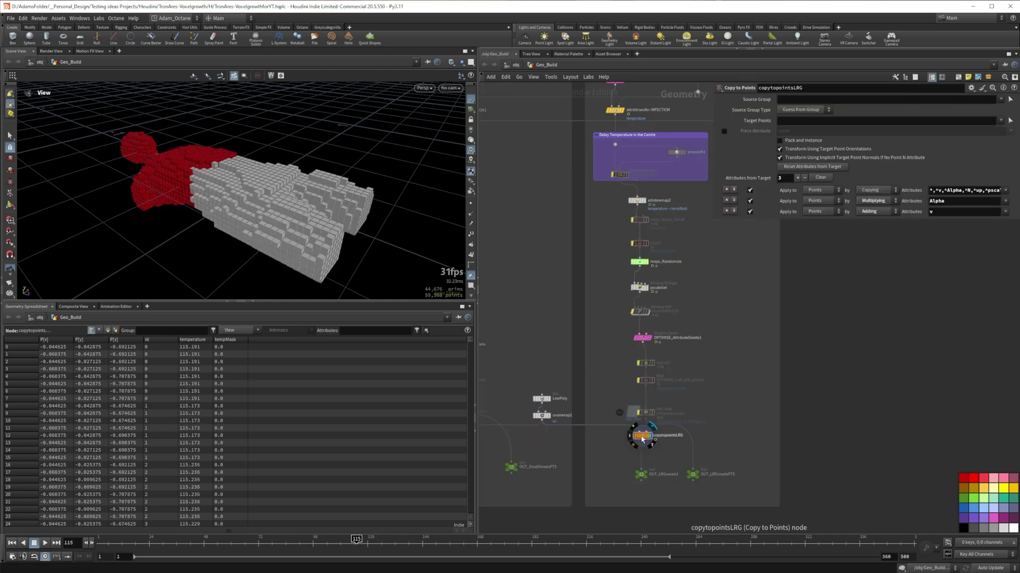
pyautogui.click(634, 436)
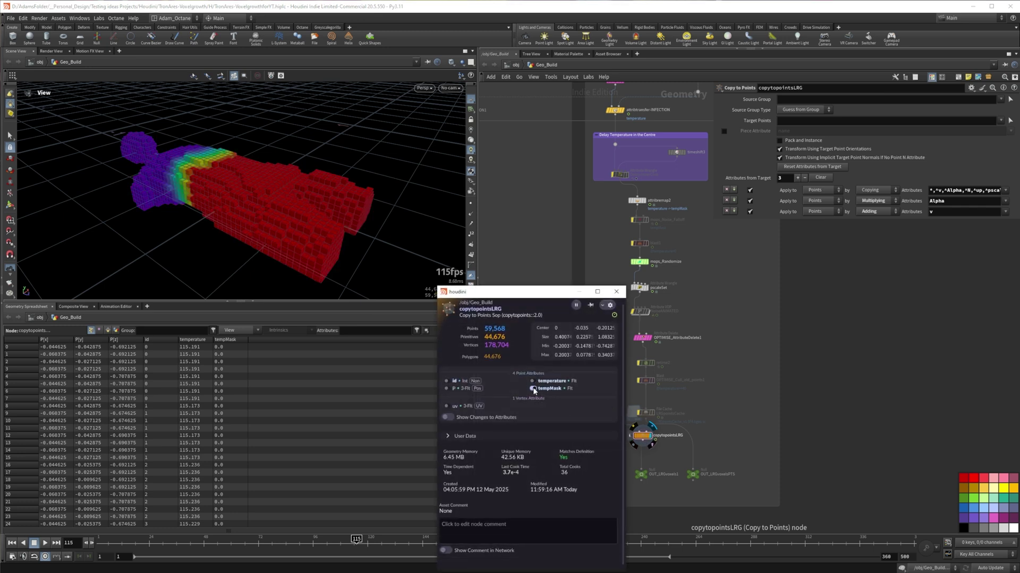
pyautogui.click(616, 291)
pyautogui.moveTo(218, 545)
pyautogui.mouseDown()
pyautogui.moveTo(183, 541)
pyautogui.moveTo(426, 534)
pyautogui.mouseUp()
# Step: Adjust attribremap2's Input Max, then revert it to 50
pyautogui.click(637, 200)
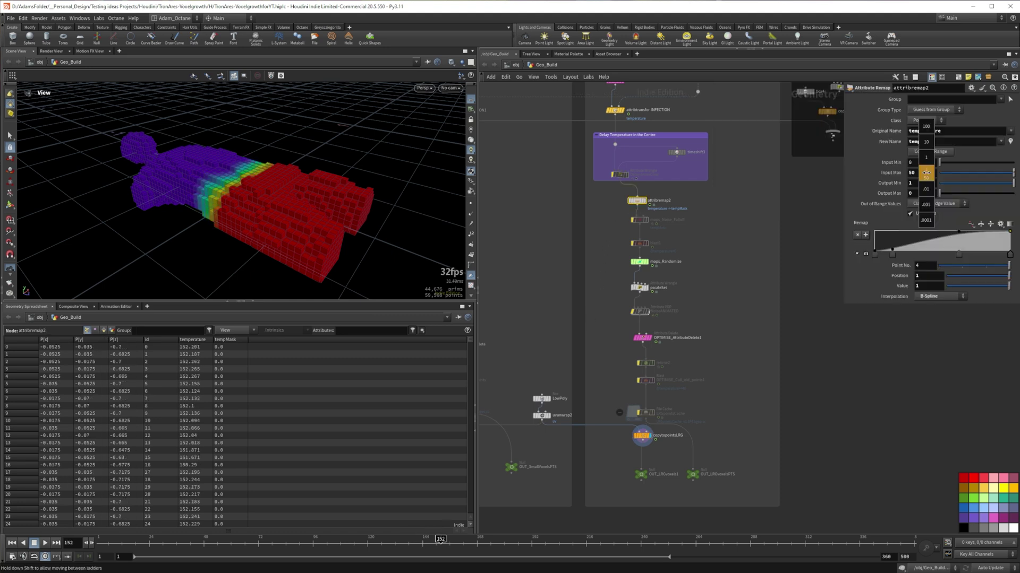
pyautogui.middleClick(925, 162)
pyautogui.hotkey('ctrl', 'z')
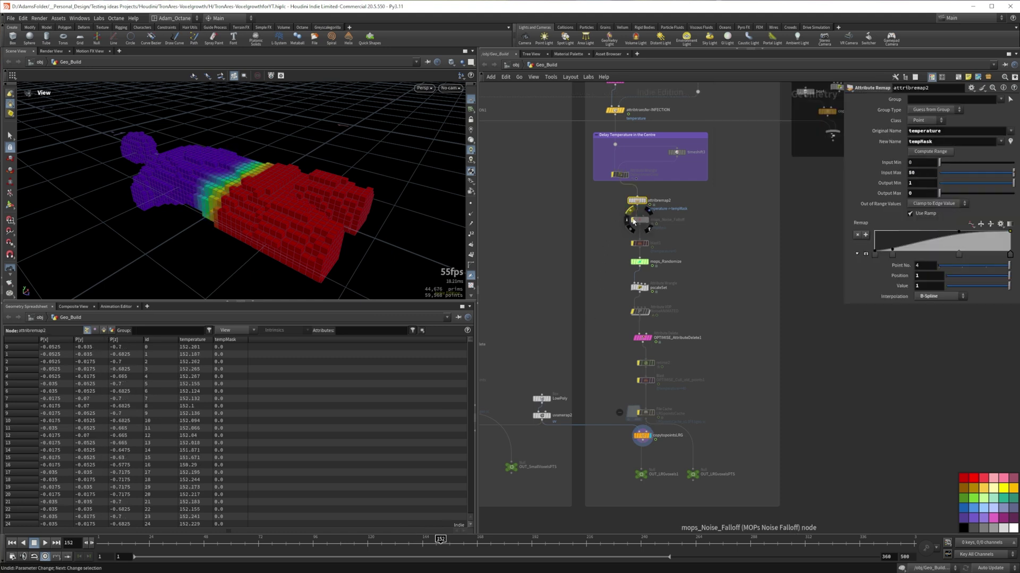
# Step: Re-enable mops_Noise_Falloff and blast1, review earlier frames, and select mops_Randomize
pyautogui.click(630, 213)
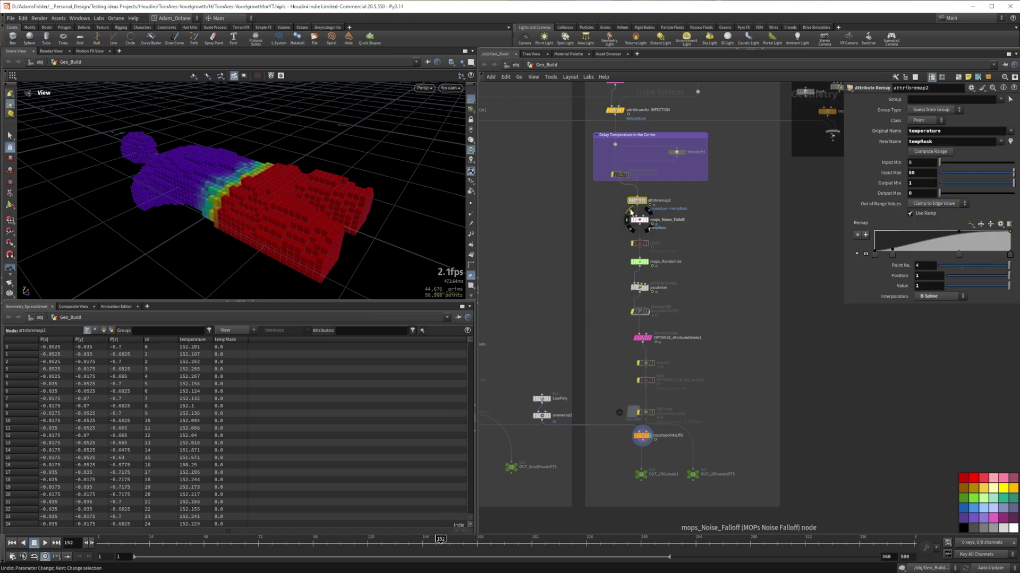
pyautogui.click(632, 244)
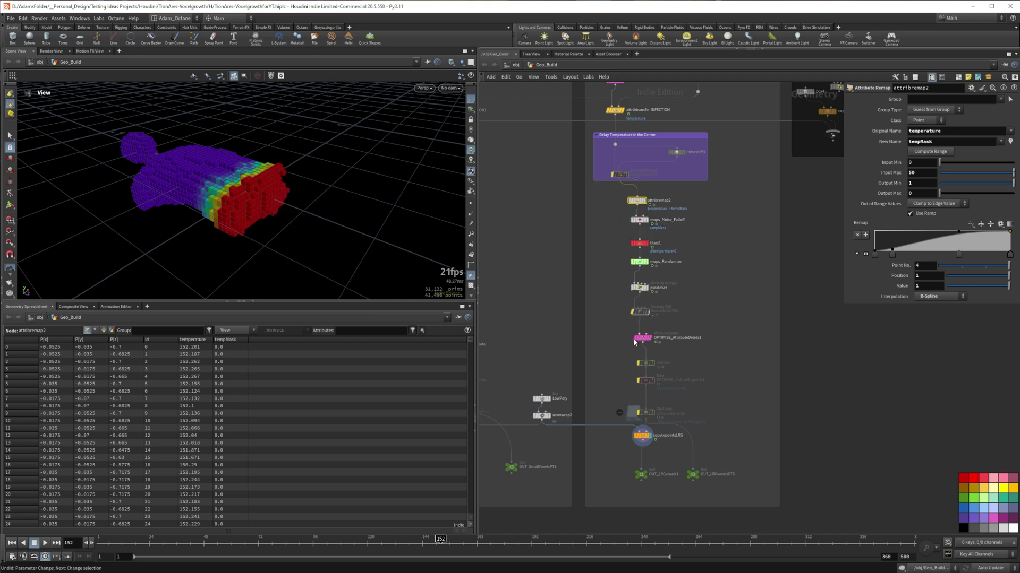
pyautogui.moveTo(413, 542); pyautogui.dragTo(454, 553)
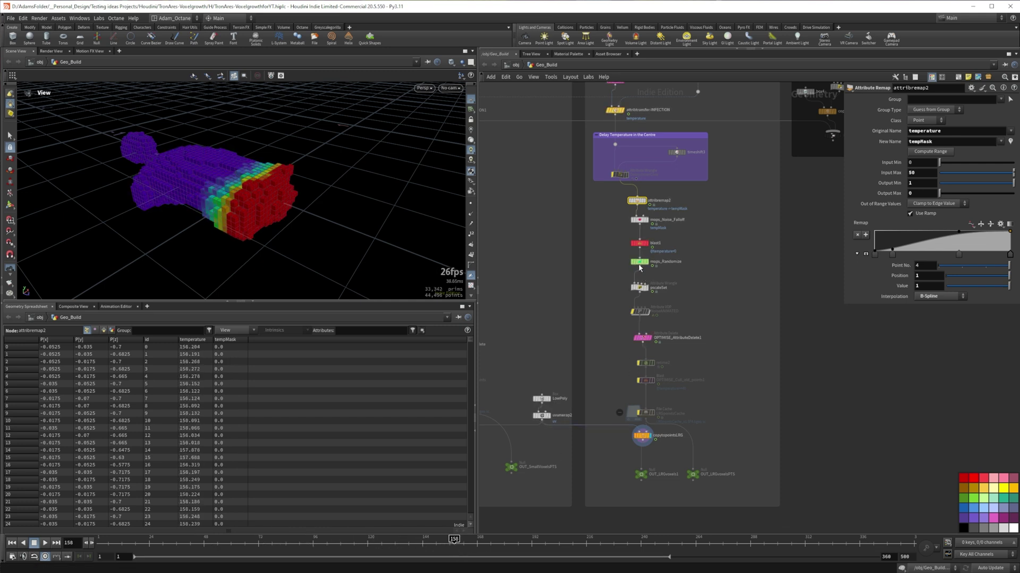
pyautogui.click(639, 265)
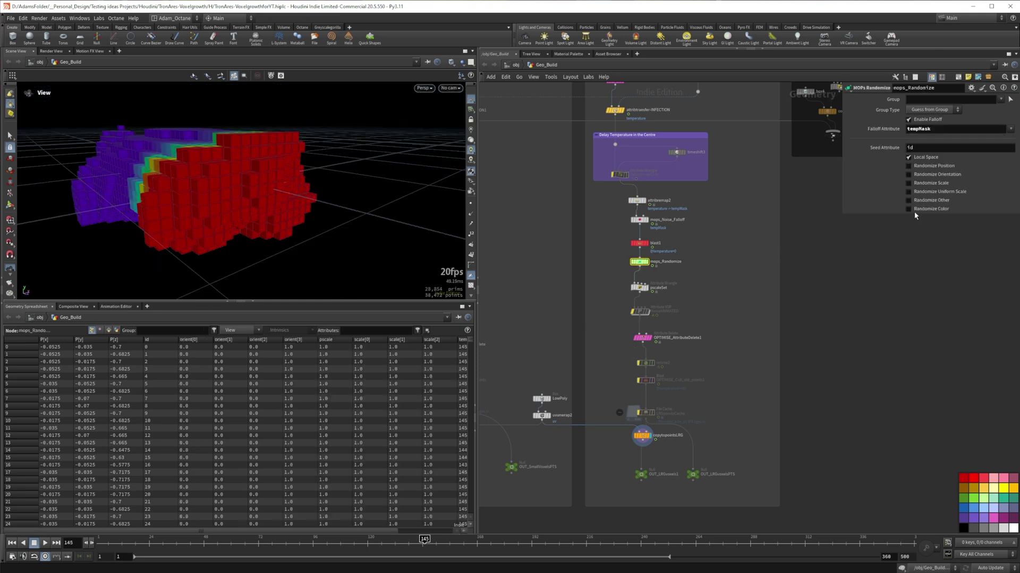
# Step: Enable Randomize Uniform Scale, Orientation and Position on mops_Randomize, scrubbing frames after each
pyautogui.click(908, 192)
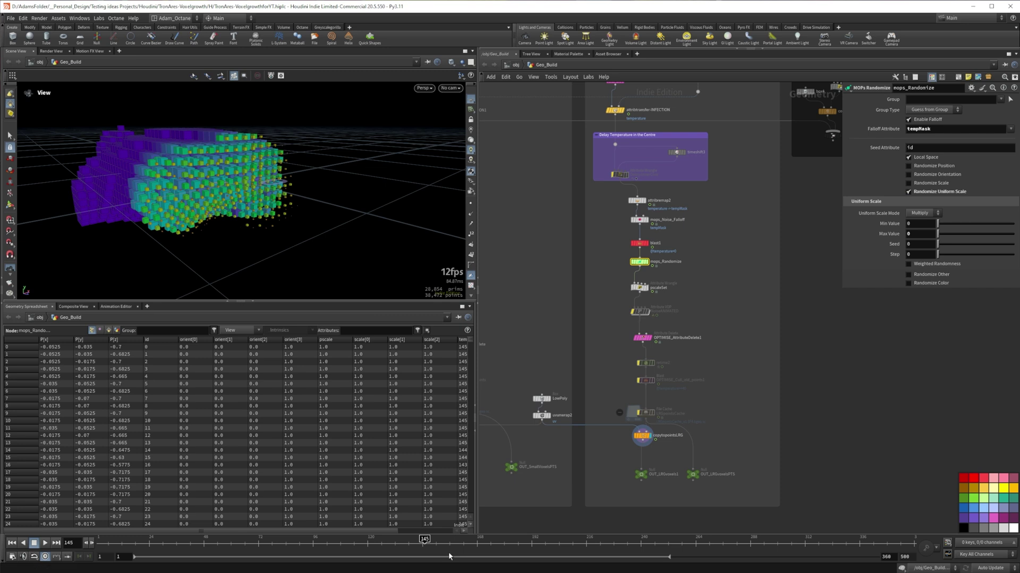
pyautogui.moveTo(425, 542)
pyautogui.mouseDown()
pyautogui.moveTo(359, 542)
pyautogui.moveTo(459, 542)
pyautogui.moveTo(354, 542)
pyautogui.moveTo(444, 542)
pyautogui.mouseUp()
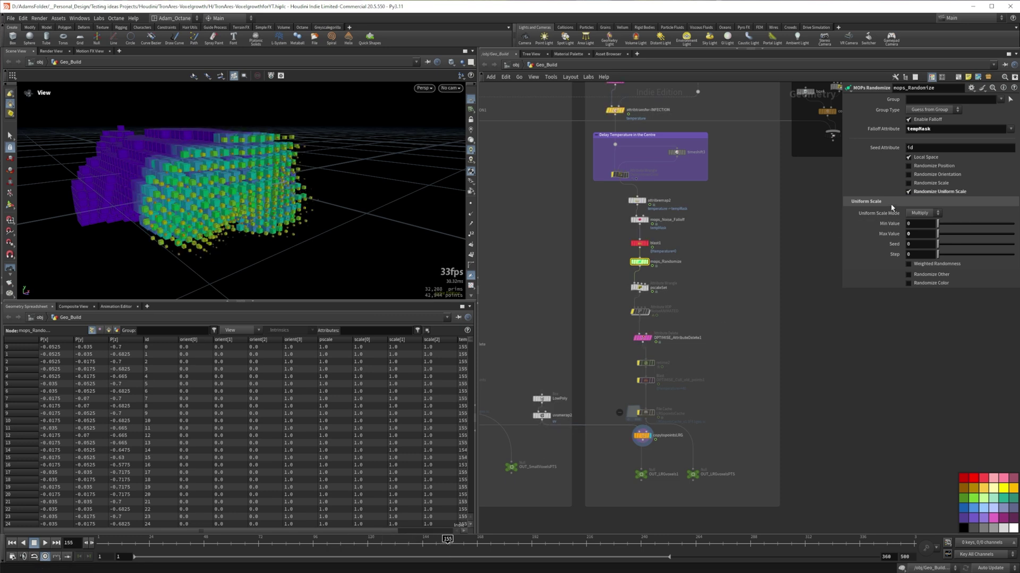
pyautogui.click(909, 176)
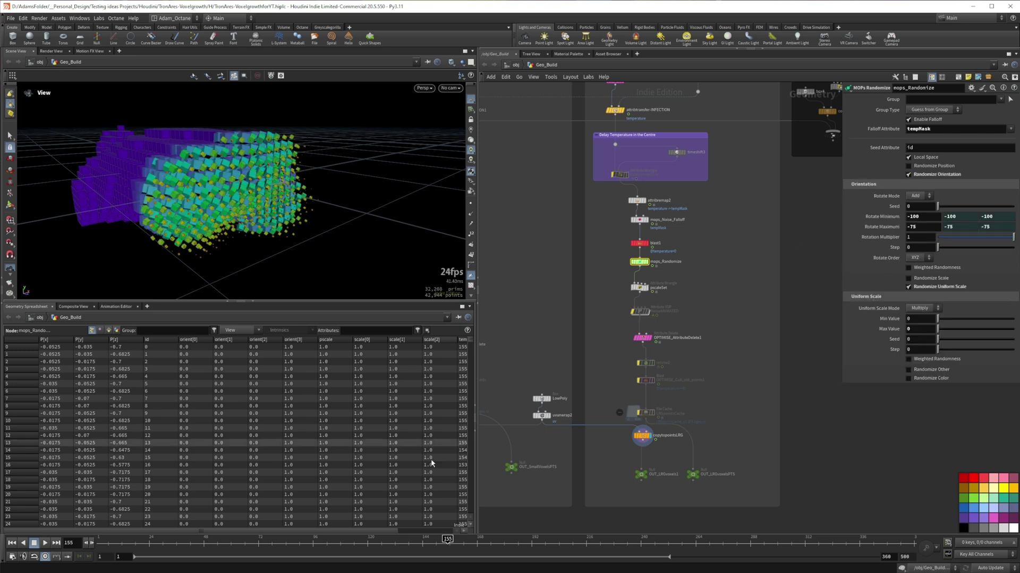
pyautogui.moveTo(446, 540); pyautogui.dragTo(490, 540)
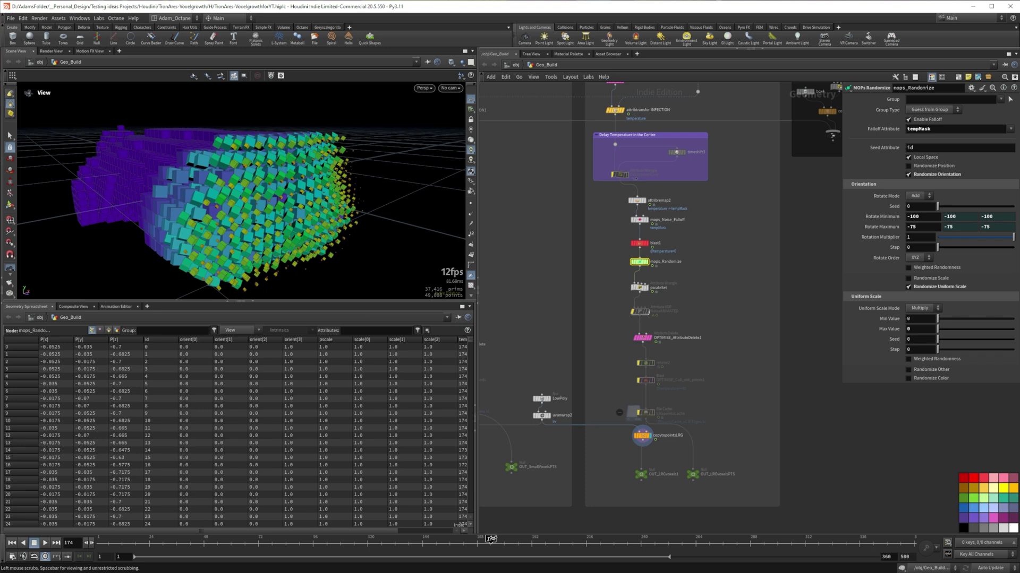
pyautogui.click(908, 166)
pyautogui.moveTo(510, 539); pyautogui.dragTo(534, 540)
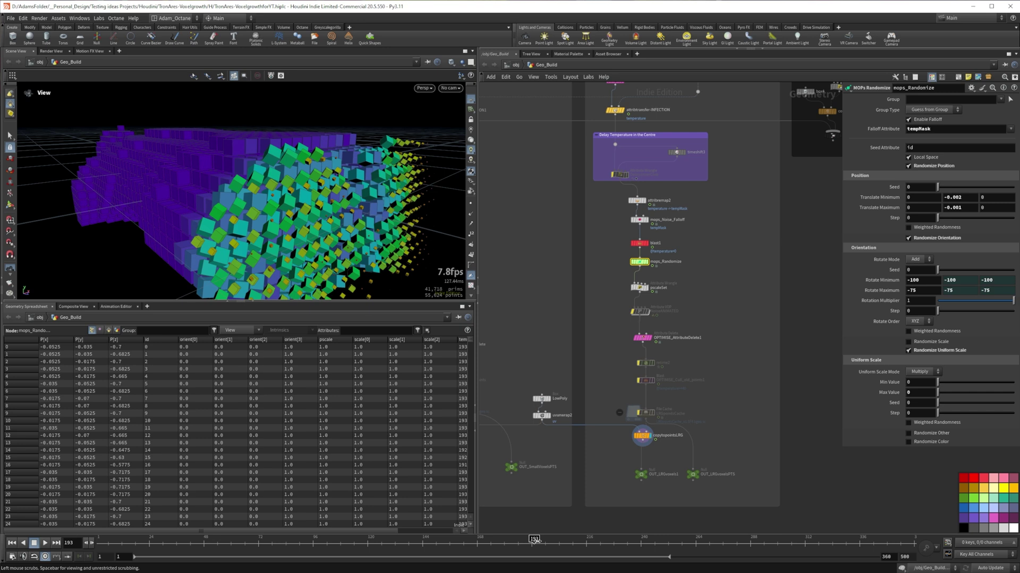
pyautogui.moveTo(534, 540)
pyautogui.mouseDown()
pyautogui.moveTo(437, 539)
pyautogui.moveTo(536, 540)
pyautogui.mouseUp()
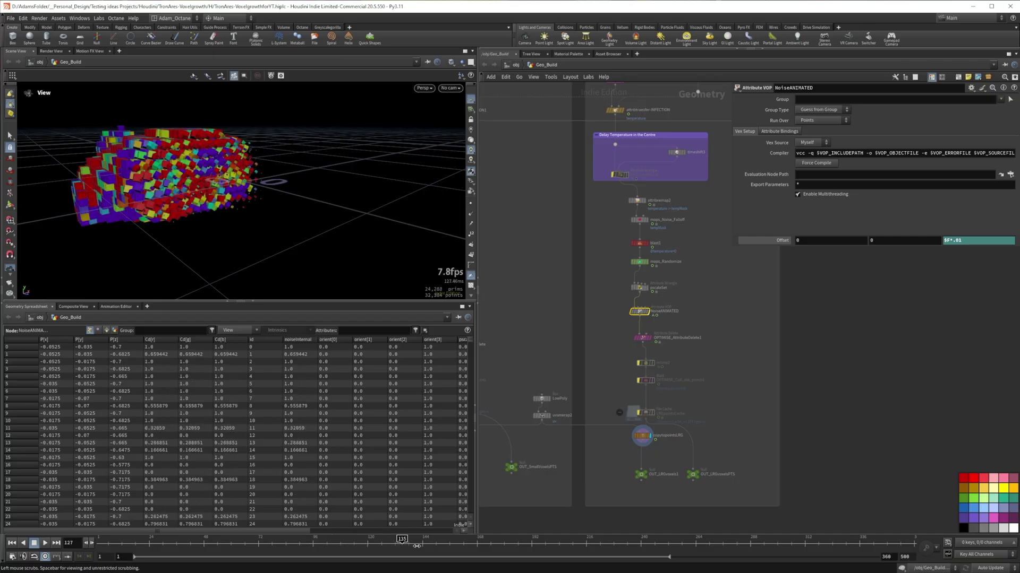
# Step: Scrub the voxel growth to frames 179 and 226, then replay it from the start
pyautogui.moveTo(422, 545); pyautogui.dragTo(505, 545)
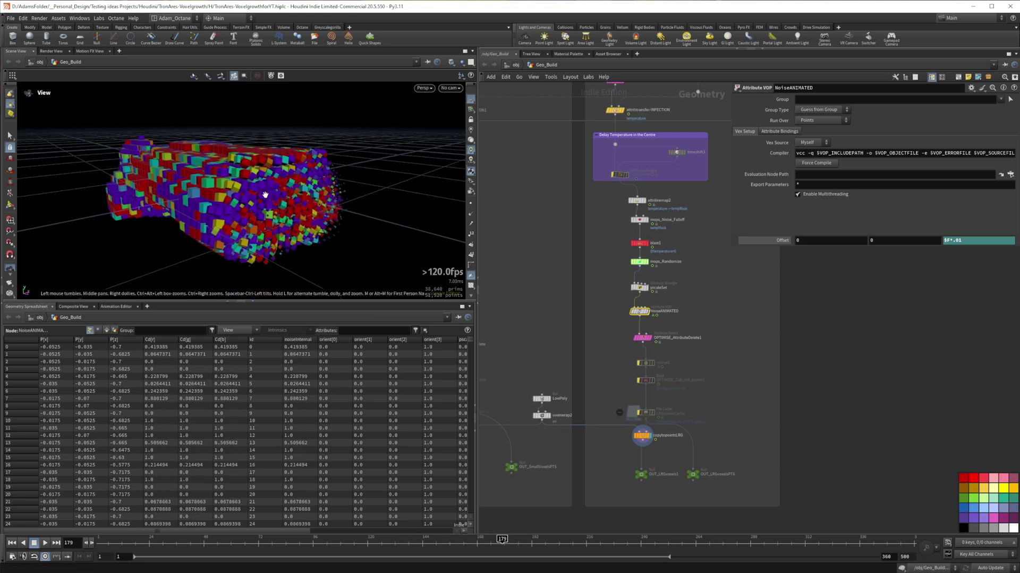
pyautogui.moveTo(265, 190); pyautogui.dragTo(233, 191)
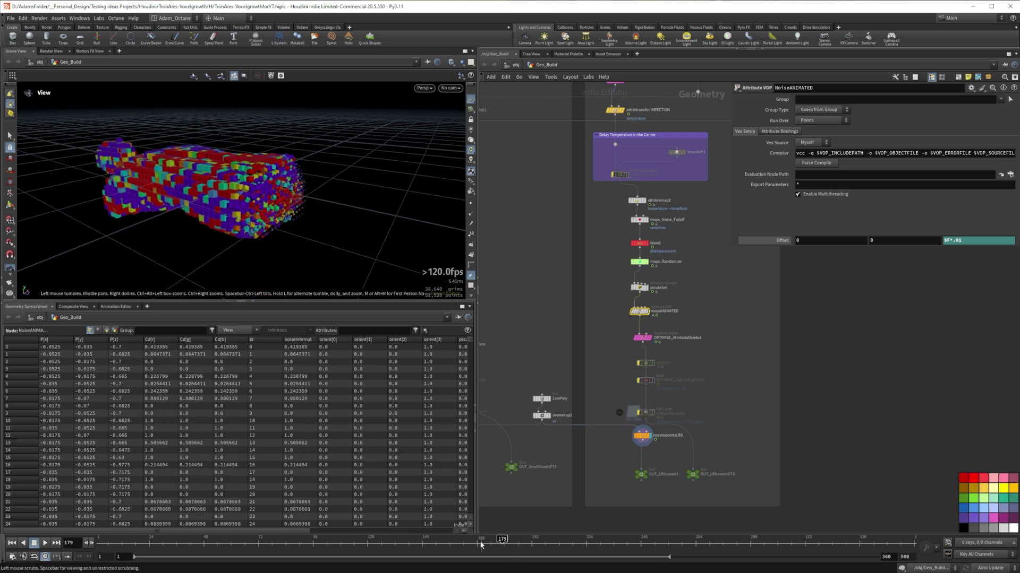
pyautogui.moveTo(499, 543); pyautogui.dragTo(609, 536)
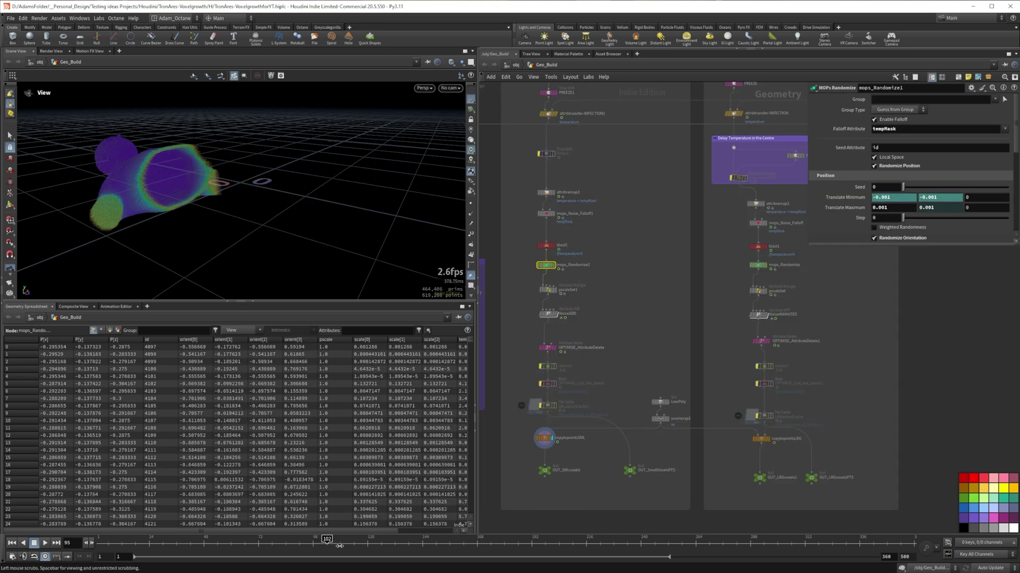
pyautogui.moveTo(396, 542); pyautogui.dragTo(458, 544)
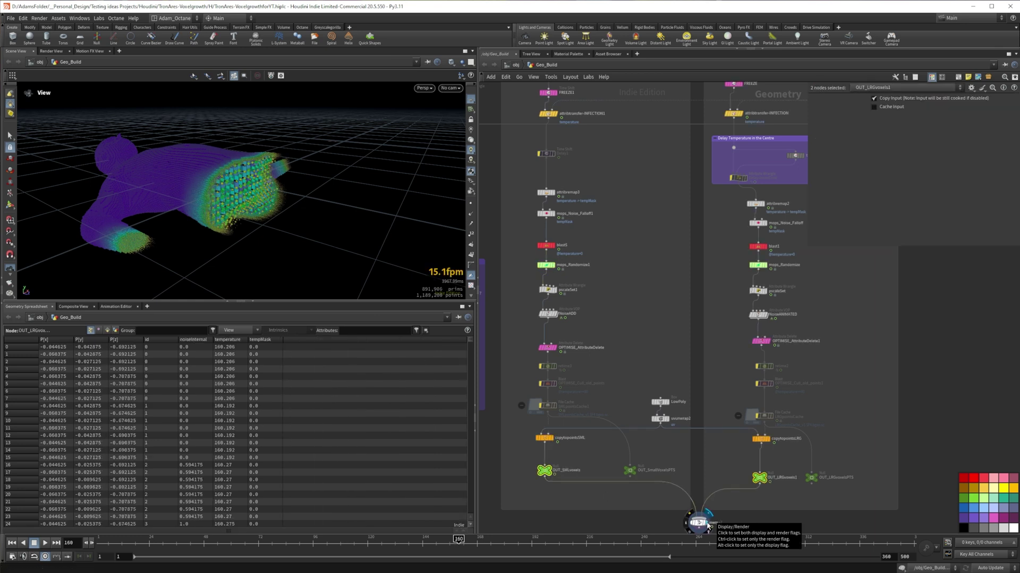
pyautogui.click(11, 542)
pyautogui.click(44, 543)
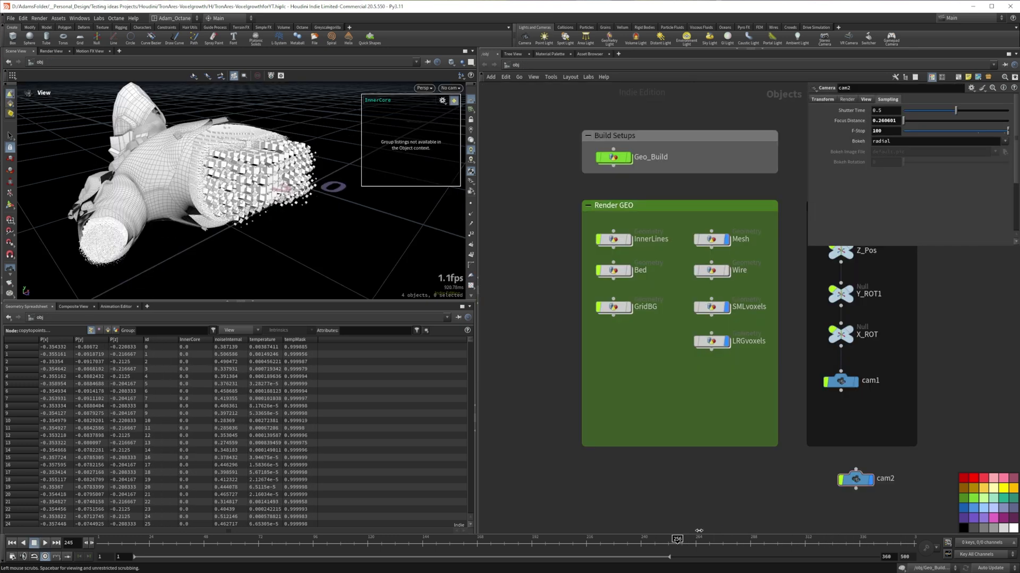
# Step: Advance the voxel growth a few frames on the timeline
pyautogui.moveTo(699, 530)
pyautogui.mouseDown()
pyautogui.moveTo(708, 528)
pyautogui.moveTo(688, 533)
pyautogui.moveTo(706, 533)
pyautogui.mouseUp()
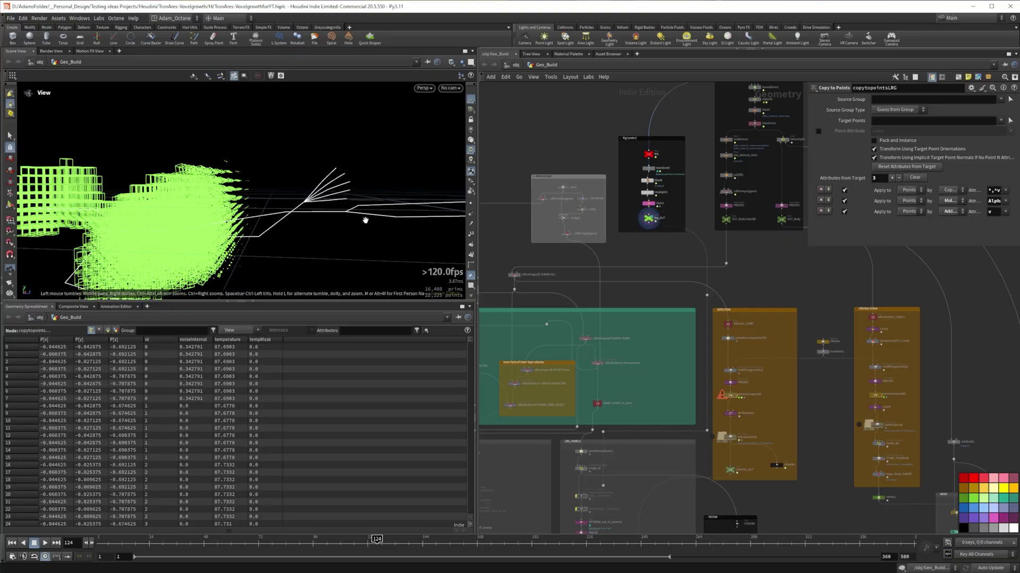
# Step: Undo the last ramp edit on Mask_-_InnerCore and show the attribremap_-_InnerCore 0–1 delay remap
pyautogui.moveTo(320, 208)
pyautogui.mouseDown()
pyautogui.moveTo(291, 237)
pyautogui.moveTo(264, 230)
pyautogui.moveTo(280, 242)
pyautogui.moveTo(268, 255)
pyautogui.moveTo(303, 203)
pyautogui.mouseUp()
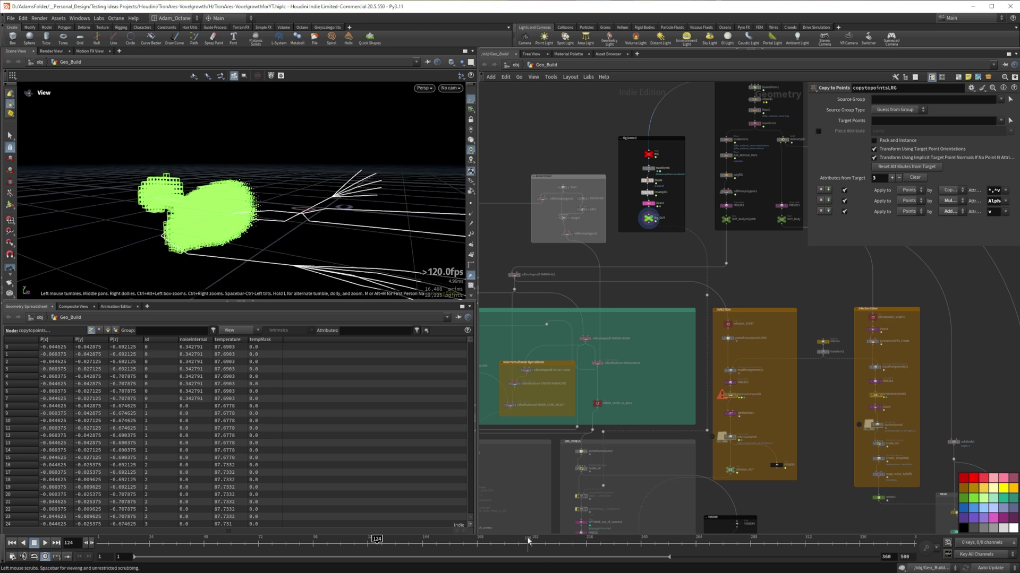
pyautogui.moveTo(525, 546)
pyautogui.mouseDown()
pyautogui.moveTo(554, 545)
pyautogui.moveTo(523, 541)
pyautogui.mouseUp()
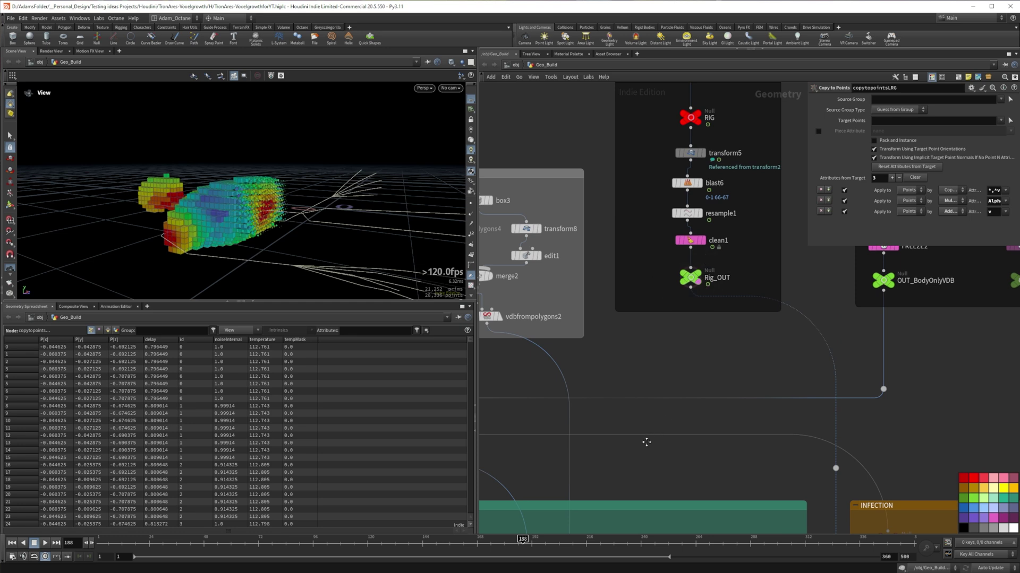
pyautogui.moveTo(649, 439); pyautogui.dragTo(667, 19, button='middle')
pyautogui.click(560, 350)
pyautogui.hotkey('ctrl', 'z')
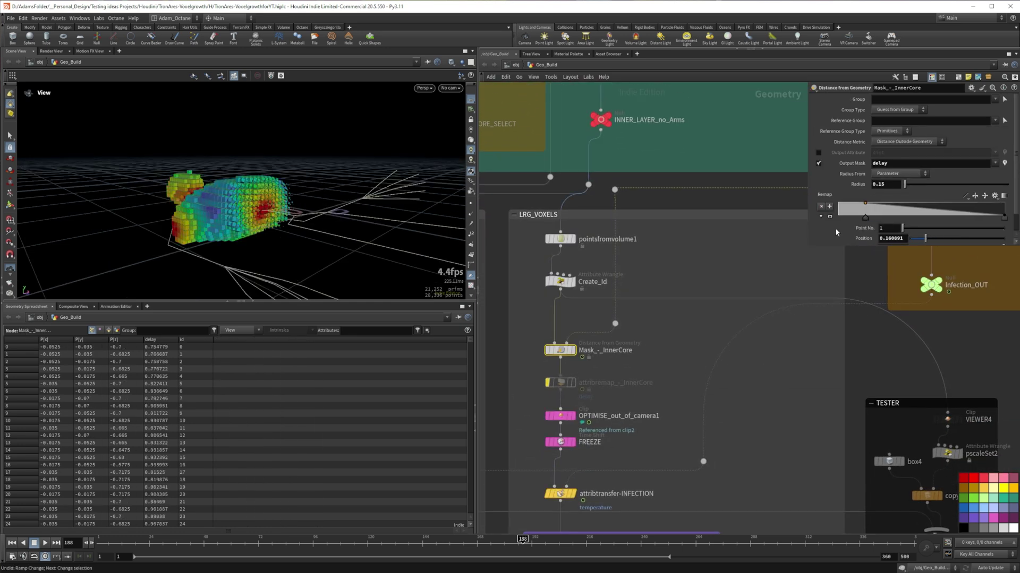
pyautogui.moveTo(549, 384)
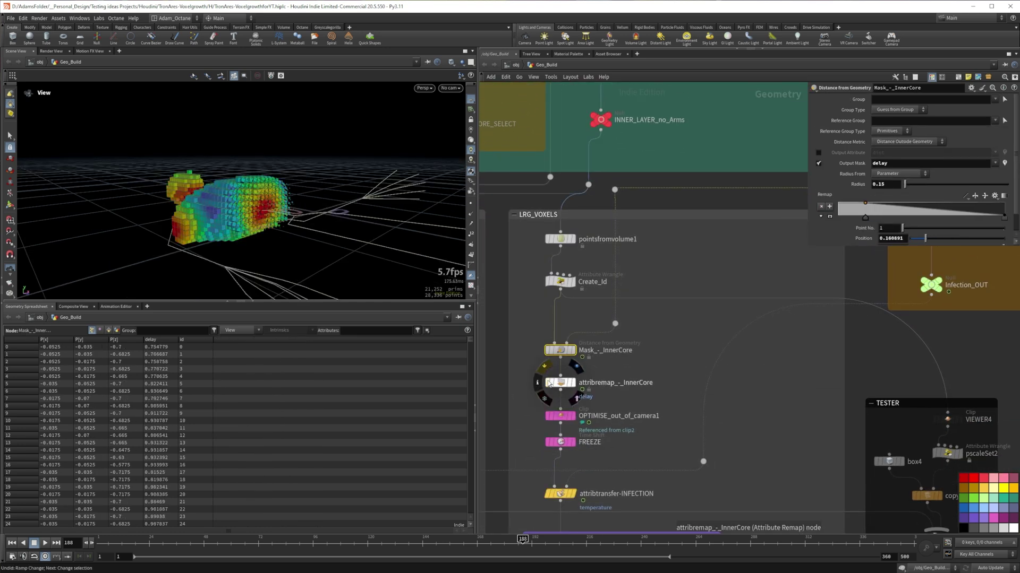
pyautogui.click(558, 385)
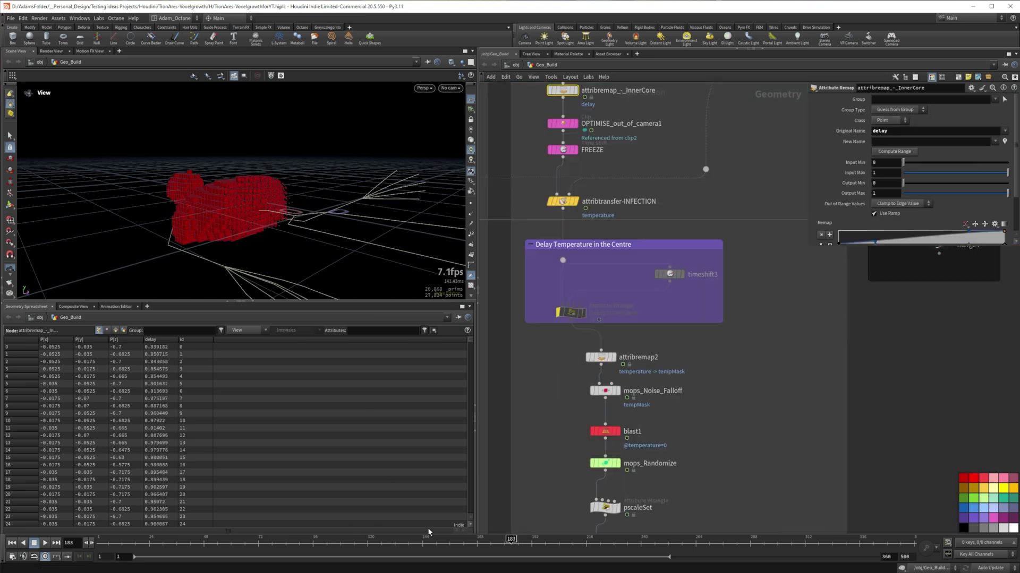
# Step: Wire timeshift3's output into attribremap2, then review timeshift3's frame offset and the Delay-InnerCore wrangle code
pyautogui.moveTo(550, 535); pyautogui.dragTo(561, 535)
pyautogui.moveTo(670, 281); pyautogui.dragTo(615, 321)
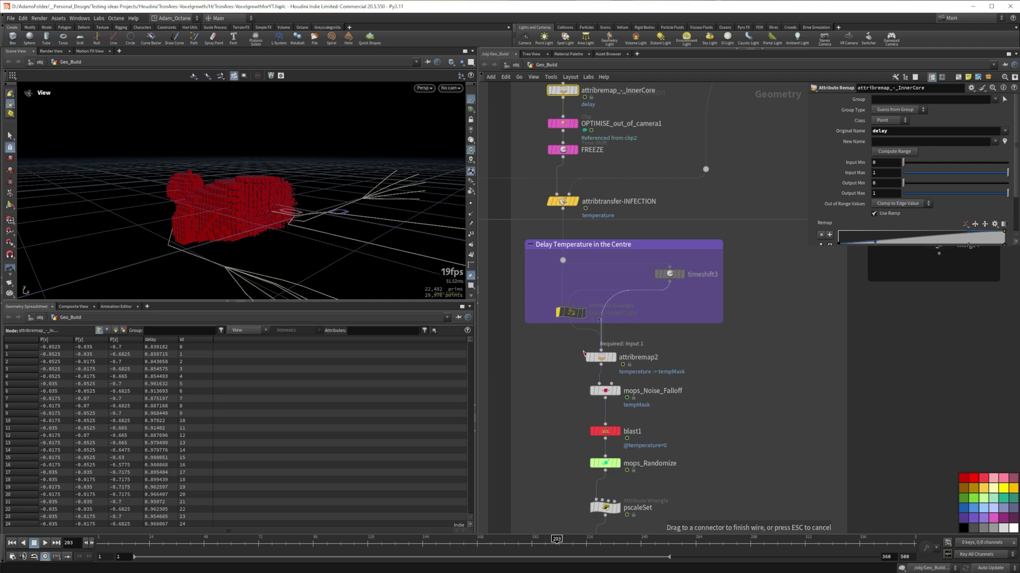
pyautogui.moveTo(583, 354); pyautogui.dragTo(584, 355)
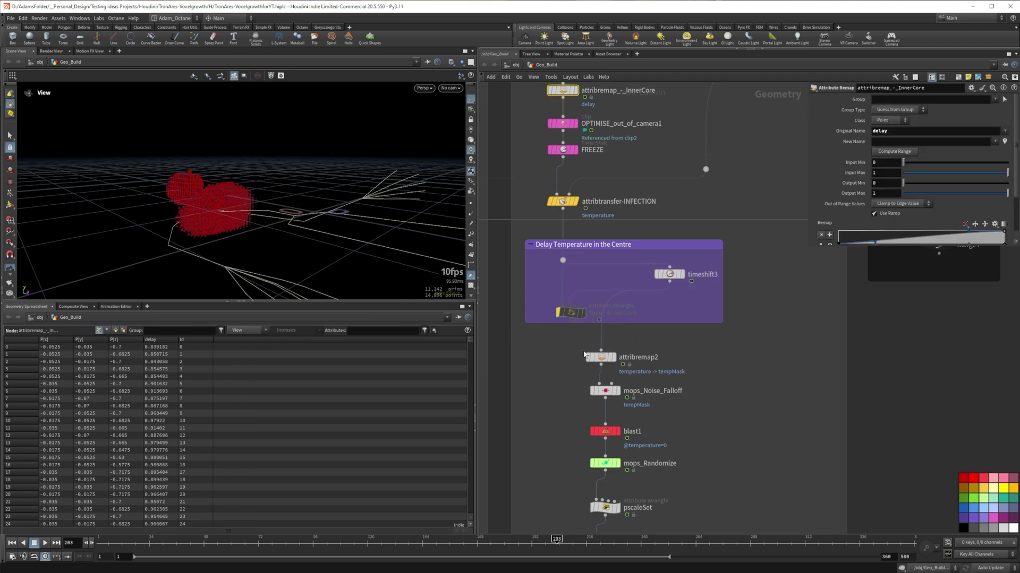
pyautogui.click(669, 274)
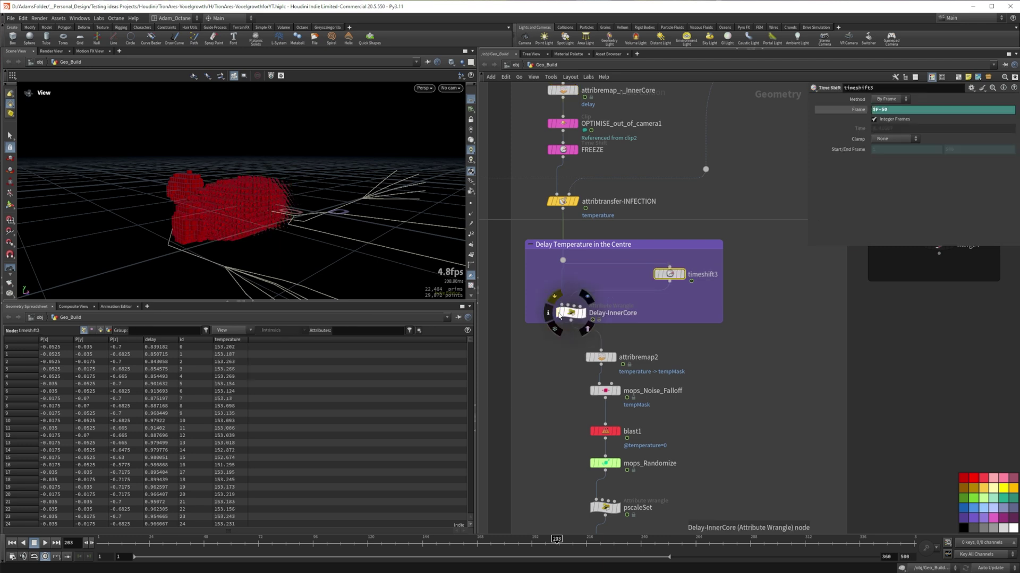
pyautogui.click(571, 314)
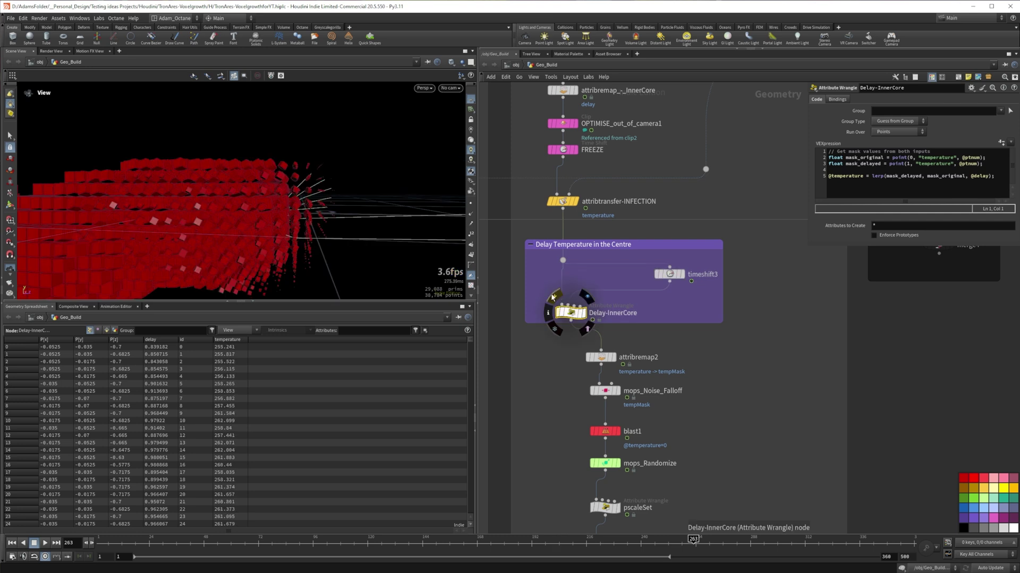
pyautogui.moveTo(267, 218); pyautogui.dragTo(264, 217)
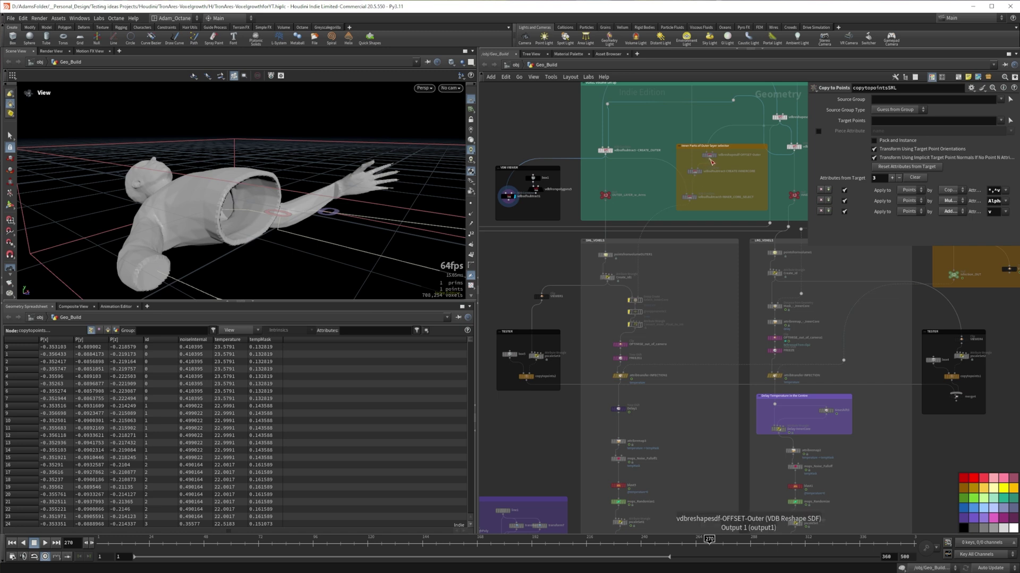
# Step: Feed OFFSET-Outer, CREATE-INNERCORE and INNER_CORE_SELECT into the VDB viewer, then orbit to face the hollow red core
pyautogui.moveTo(710, 159); pyautogui.dragTo(507, 190)
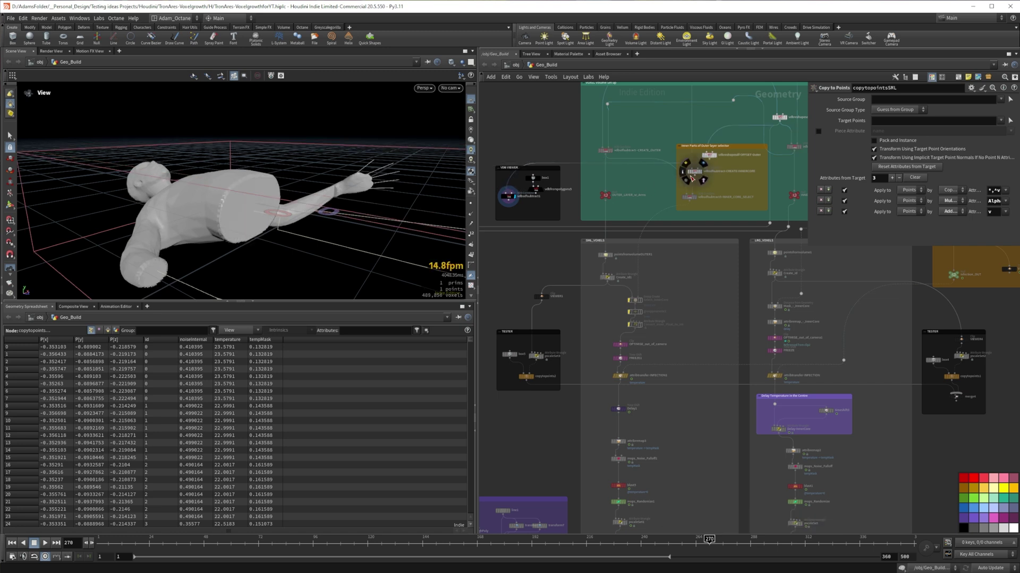
pyautogui.moveTo(694, 176); pyautogui.dragTo(508, 191)
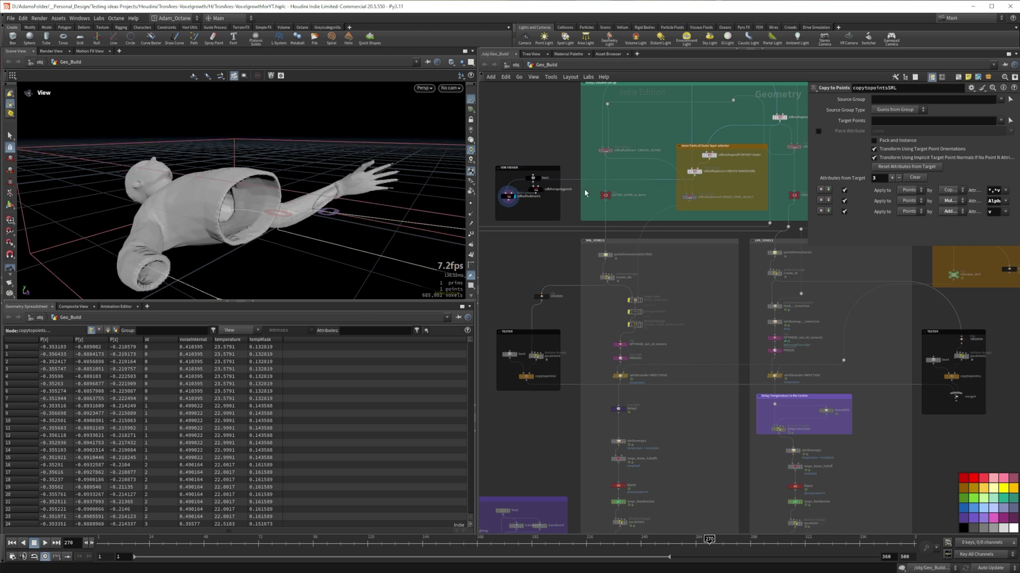
pyautogui.moveTo(688, 204); pyautogui.dragTo(507, 191)
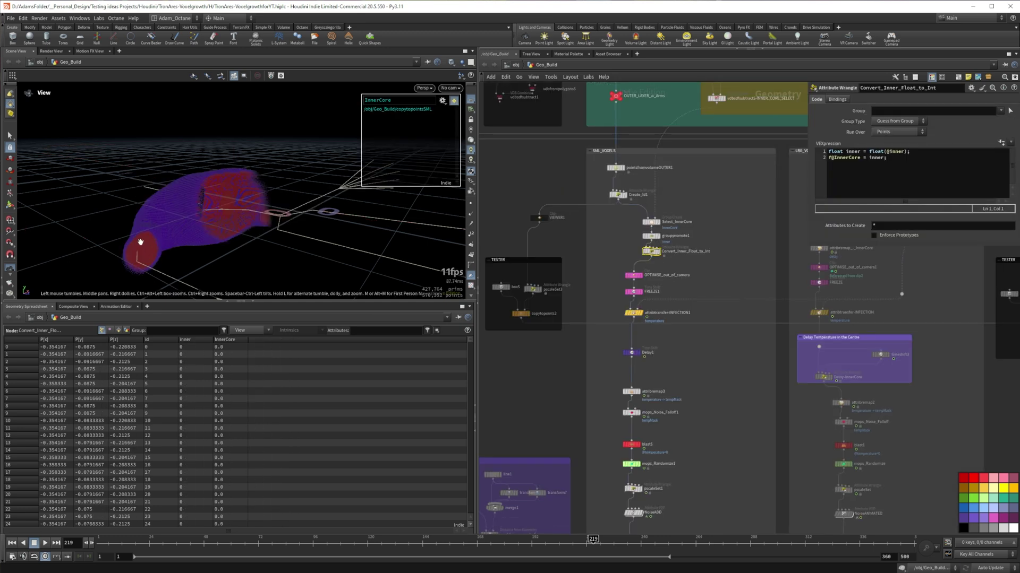
pyautogui.scroll(10, 141, 239)
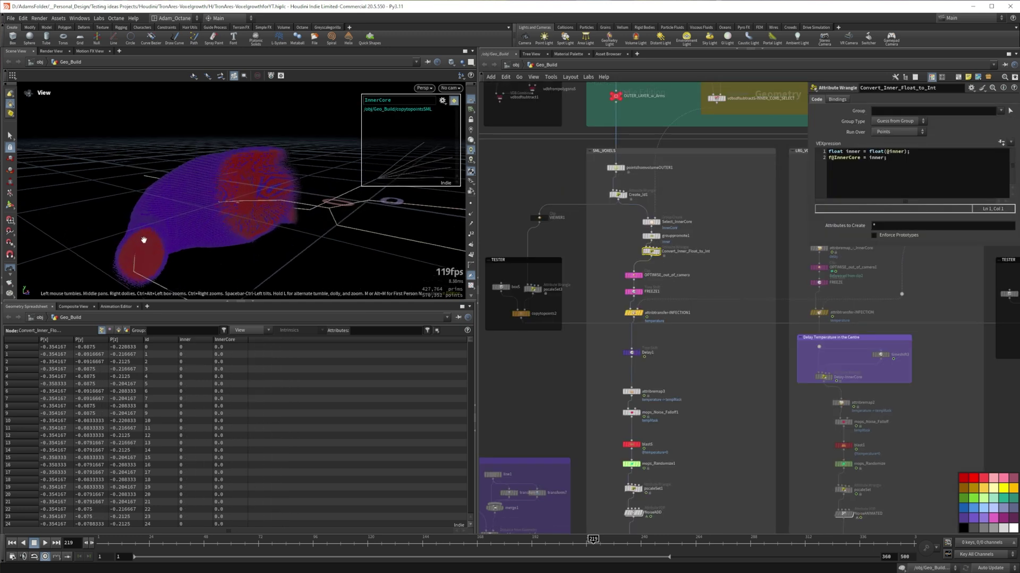
pyautogui.moveTo(165, 236); pyautogui.dragTo(163, 213)
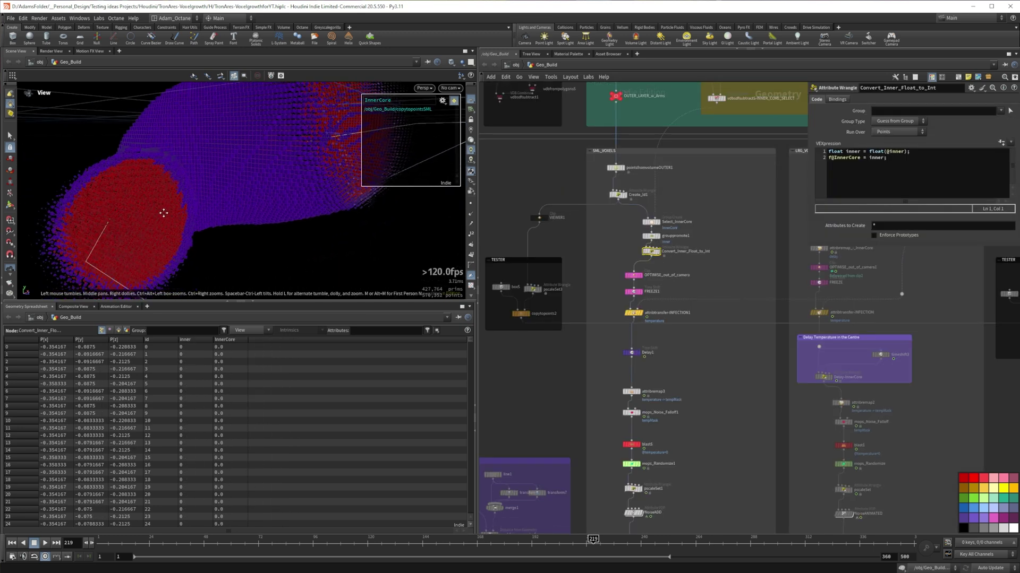
pyautogui.moveTo(261, 141); pyautogui.dragTo(241, 226)
# Step: Rewire the VoxelsLRG Strength input to Tool_Multiply_Texture1
pyautogui.moveTo(310, 187); pyautogui.dragTo(217, 223)
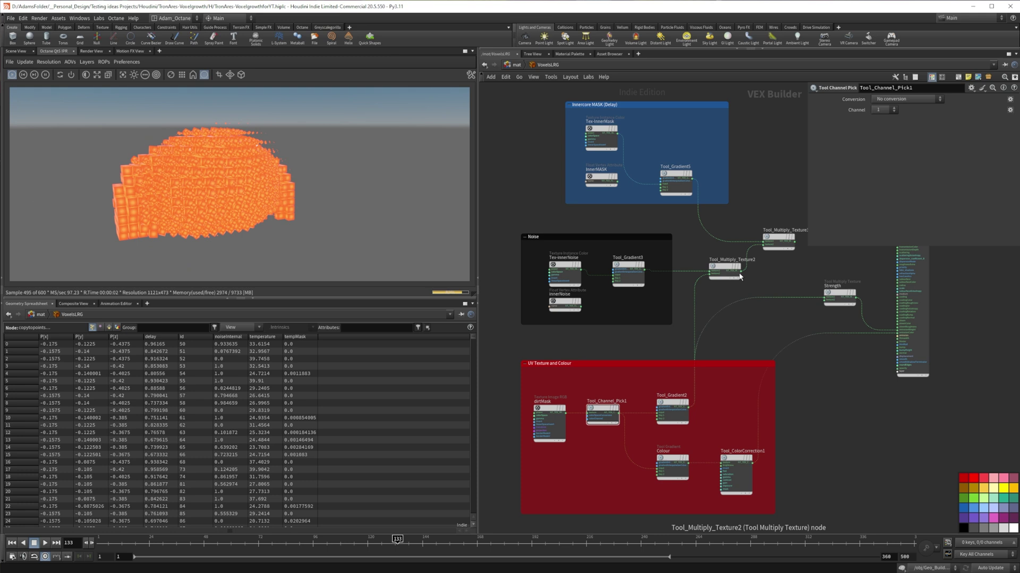
pyautogui.moveTo(740, 276); pyautogui.dragTo(819, 298)
pyautogui.moveTo(692, 179); pyautogui.dragTo(694, 244)
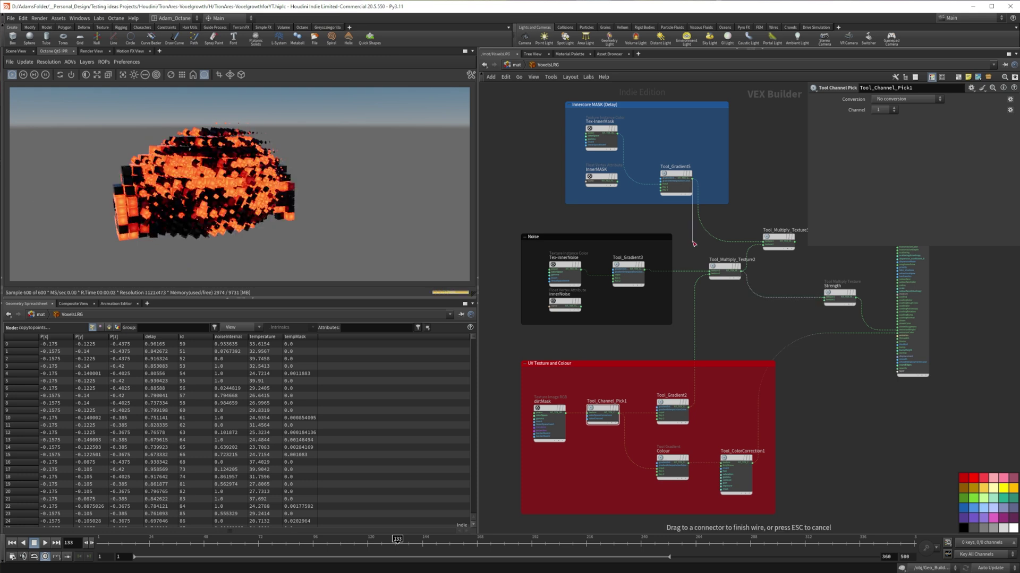
pyautogui.click(708, 271)
pyautogui.click(794, 242)
pyautogui.click(827, 293)
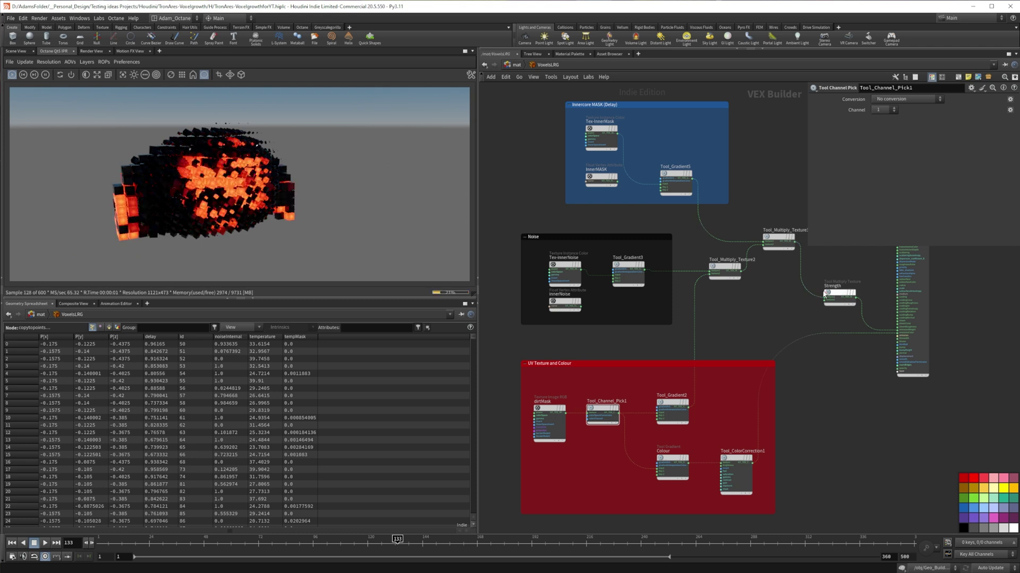
# Step: Check the Octane render at frames 175, 164, 146 and 206, then stop playback
pyautogui.click(493, 542)
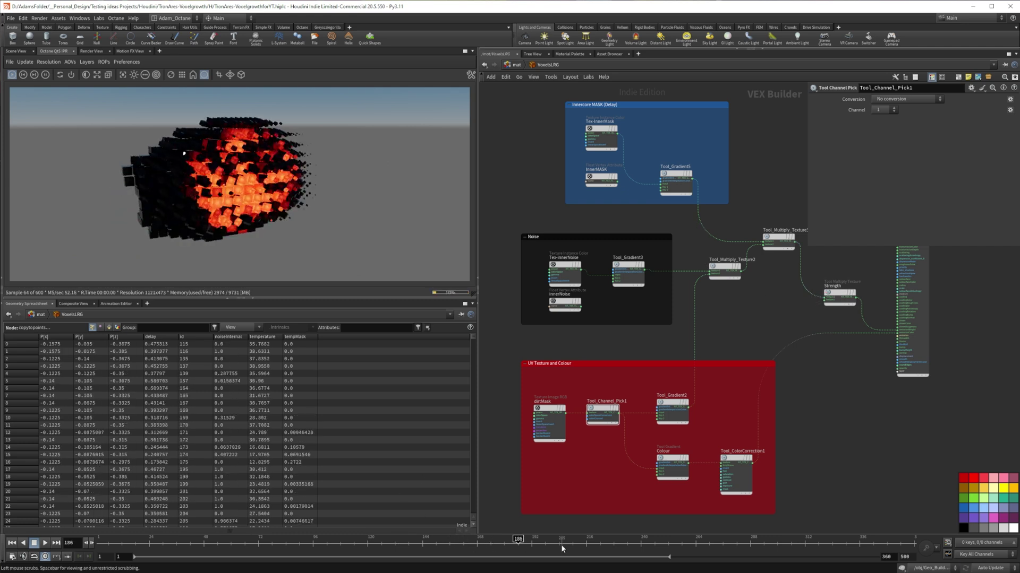
pyautogui.click(469, 542)
pyautogui.click(428, 540)
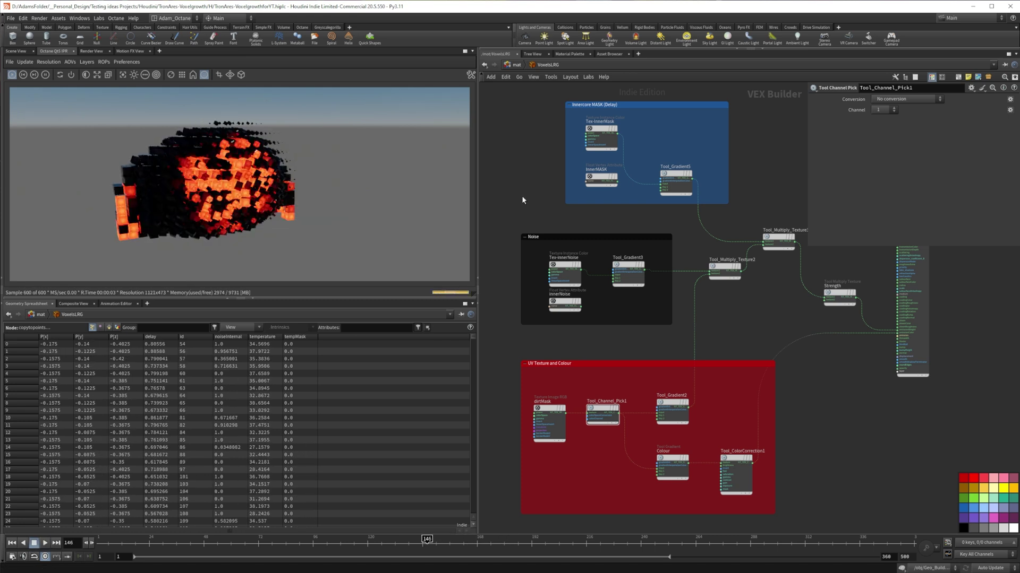
pyautogui.moveTo(428, 541)
pyautogui.mouseDown()
pyautogui.moveTo(564, 545)
pyautogui.moveTo(427, 540)
pyautogui.mouseUp()
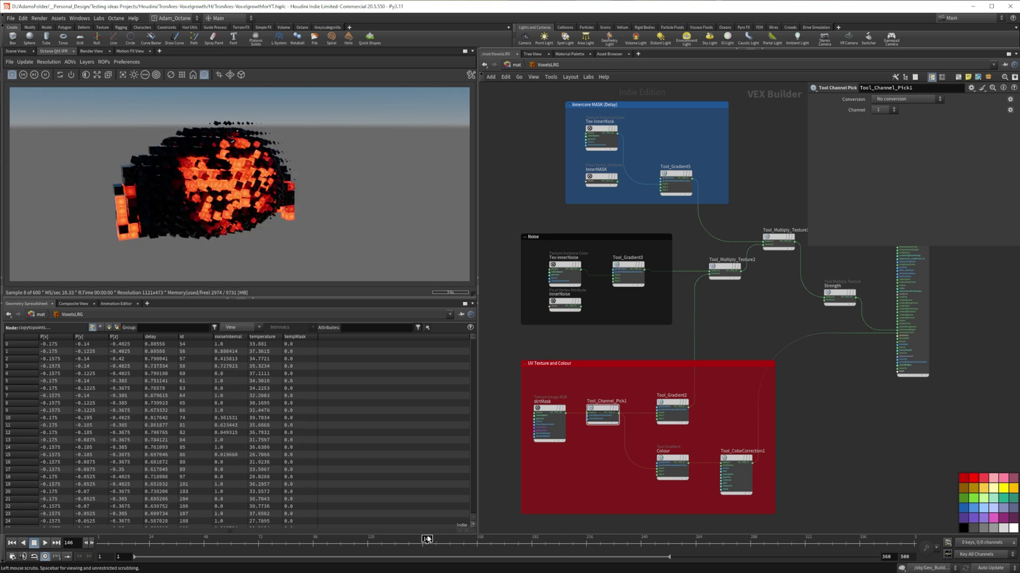
pyautogui.click(46, 542)
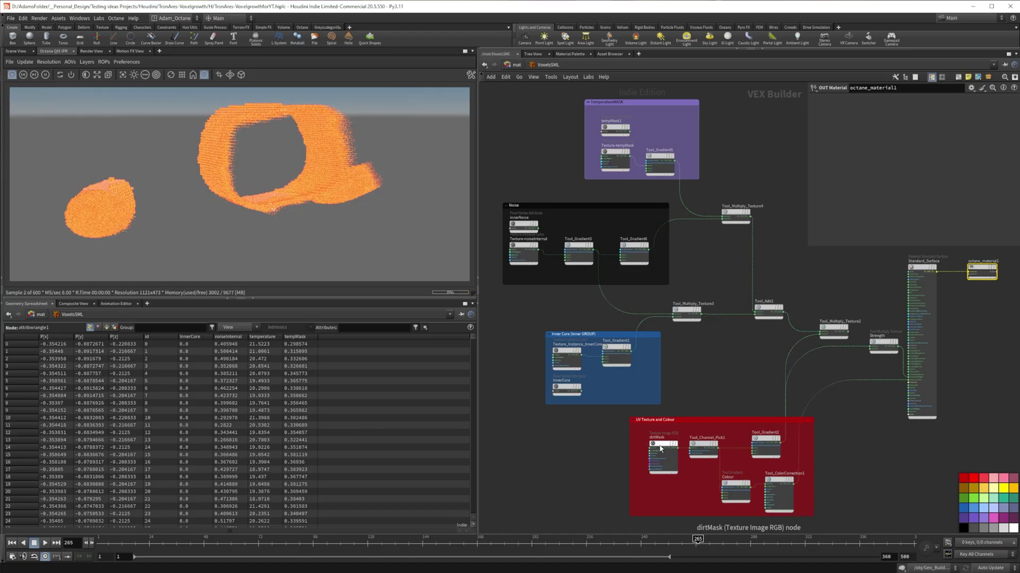
# Step: Try Tool_Gradient1, a noise texture and Tool_Gradient5 in VoxelsSML Strength, settling on Tool_Multiply_Texture2
pyautogui.click(733, 487)
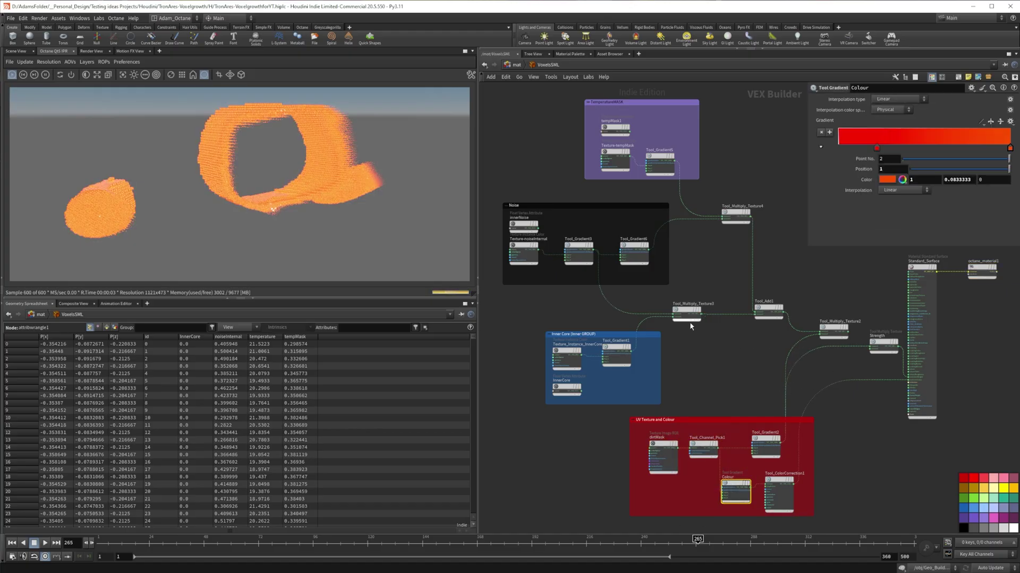
pyautogui.click(632, 349)
pyautogui.click(867, 348)
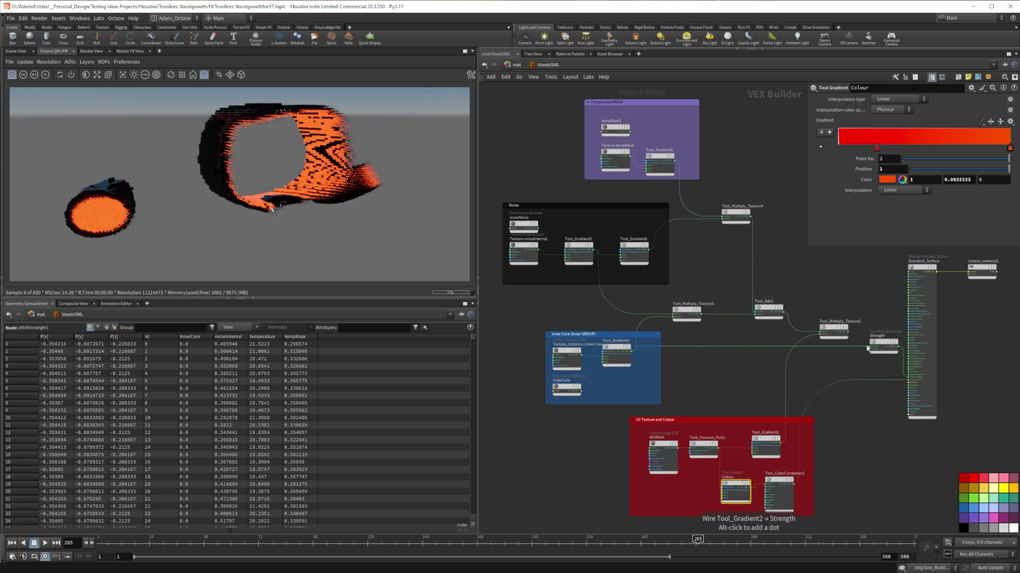
pyautogui.moveTo(651, 253); pyautogui.dragTo(866, 348)
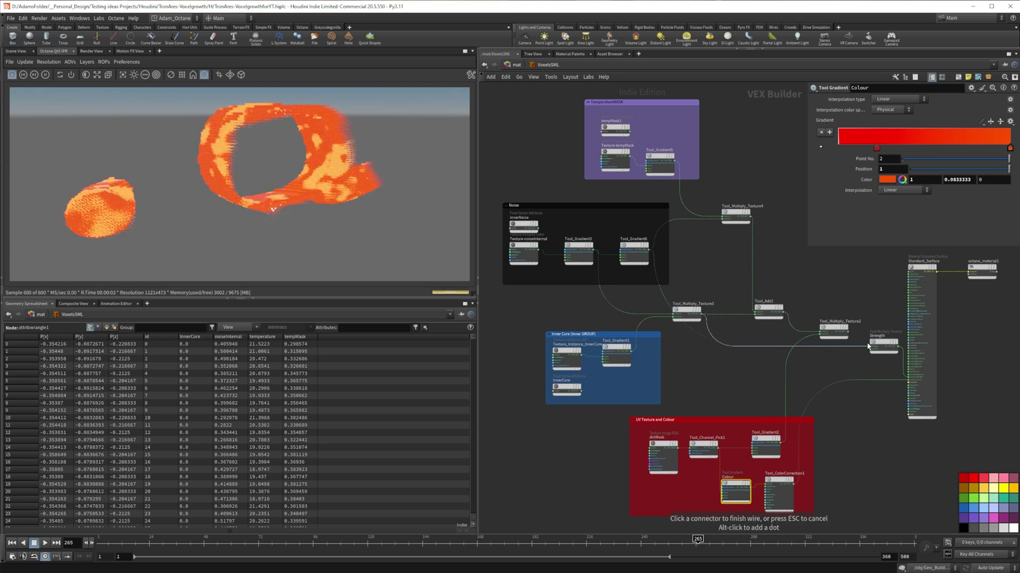
pyautogui.click(867, 347)
pyautogui.click(676, 159)
pyautogui.click(865, 344)
pyautogui.click(849, 329)
pyautogui.click(871, 348)
# Step: Check the render at frames 284 to 292 and return to the object level
pyautogui.click(744, 540)
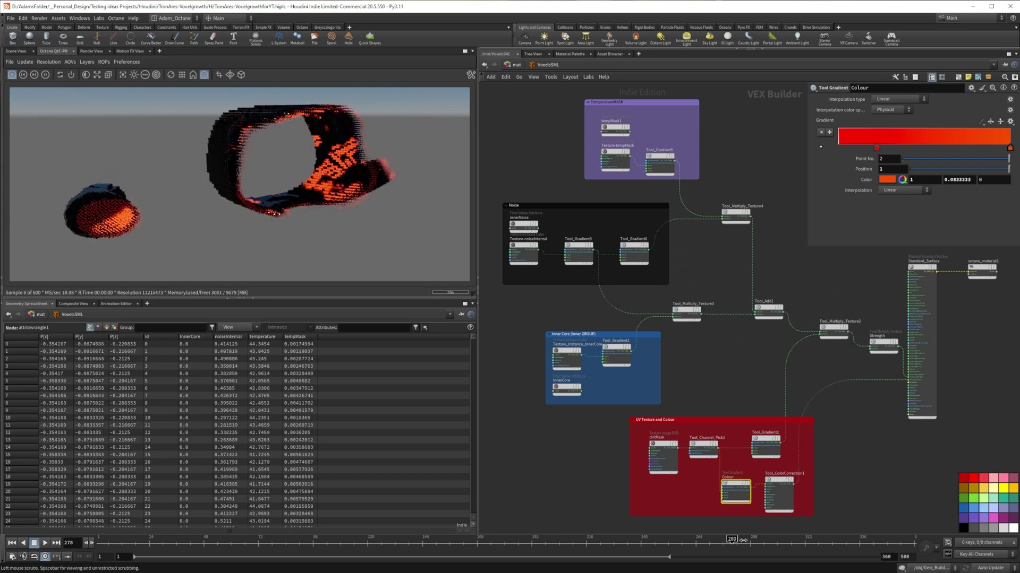
pyautogui.moveTo(748, 540); pyautogui.dragTo(771, 542)
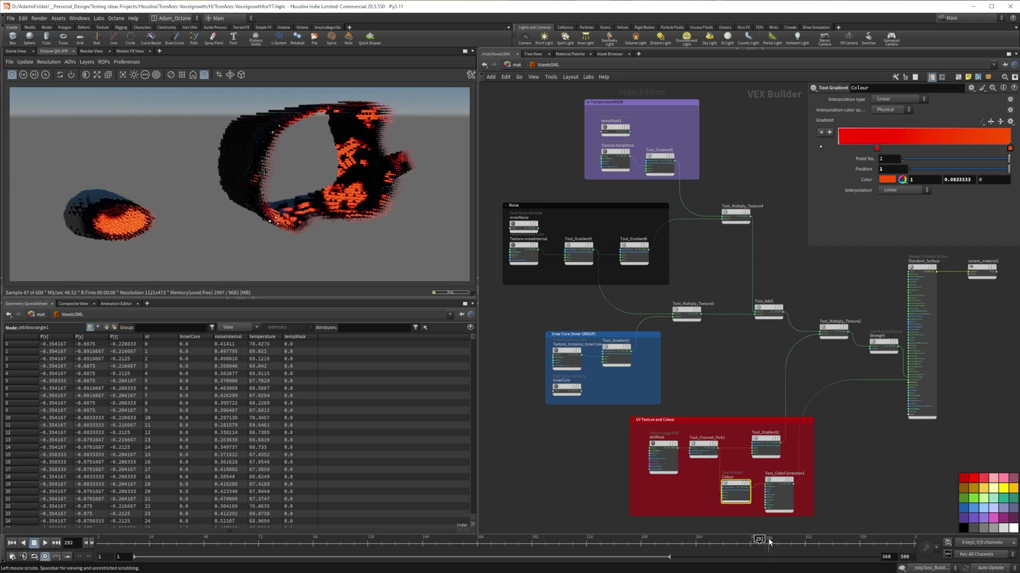
pyautogui.press('c')
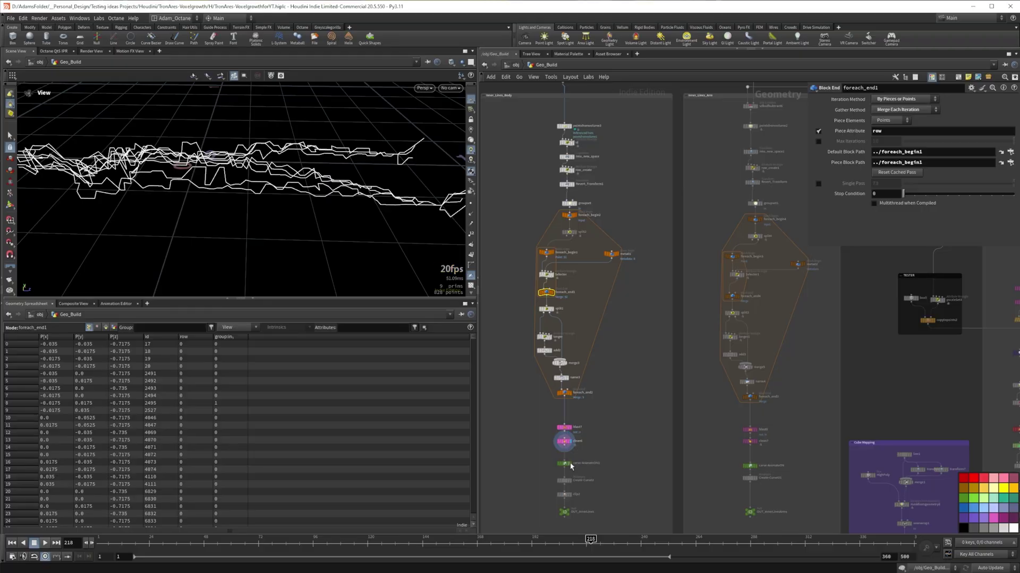
# Step: Display foreach_end1's combined output with single pass off, drawing white curves for every point row
pyautogui.click(572, 467)
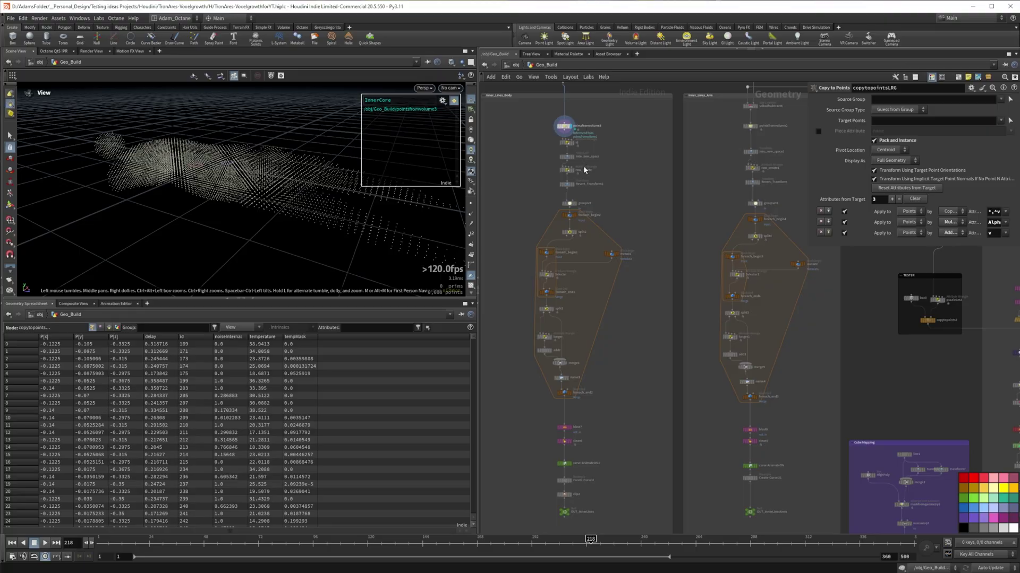
pyautogui.click(554, 298)
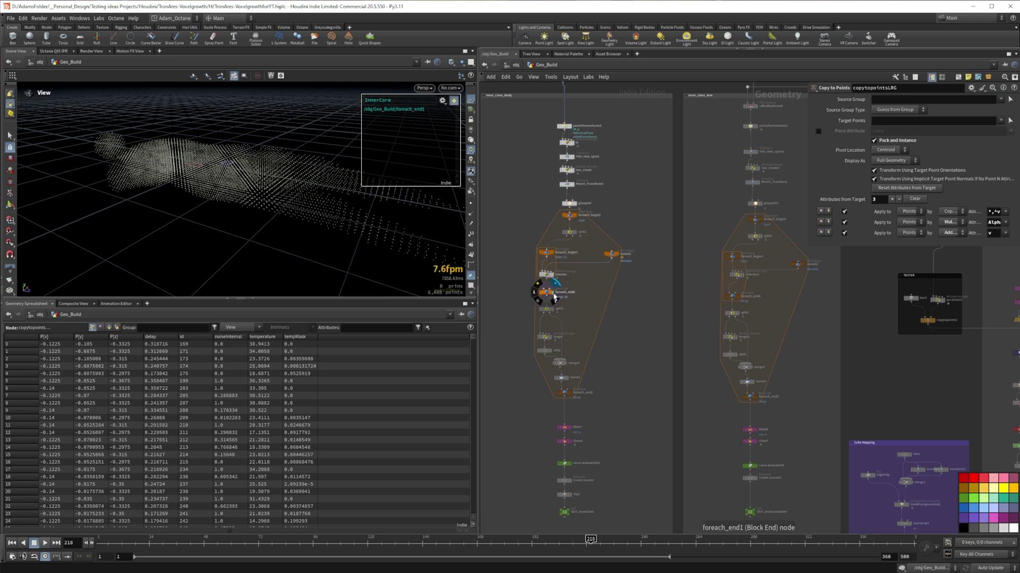
pyautogui.moveTo(876, 180); pyautogui.dragTo(1014, 182, button='middle')
pyautogui.click(819, 183)
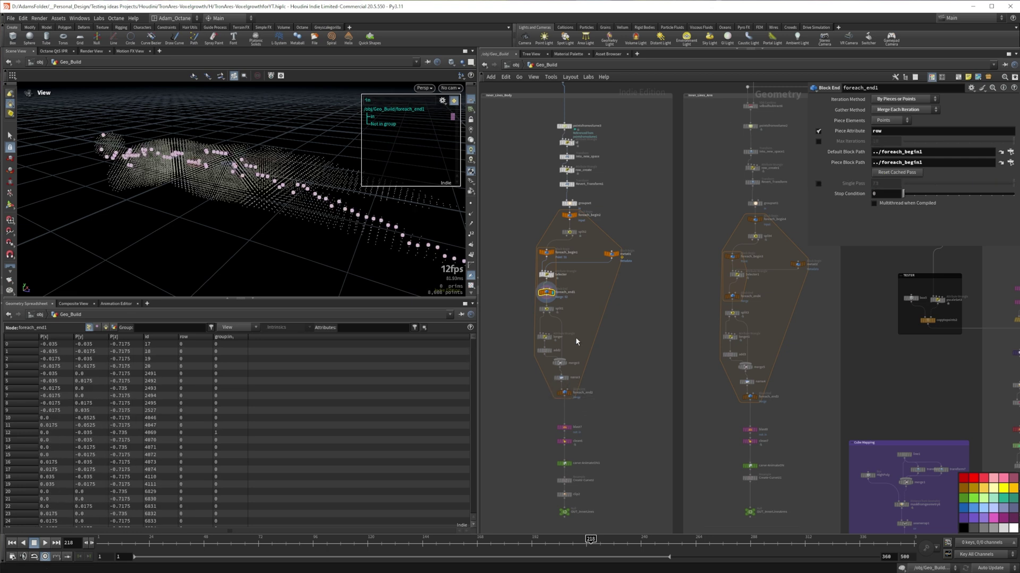
pyautogui.click(569, 383)
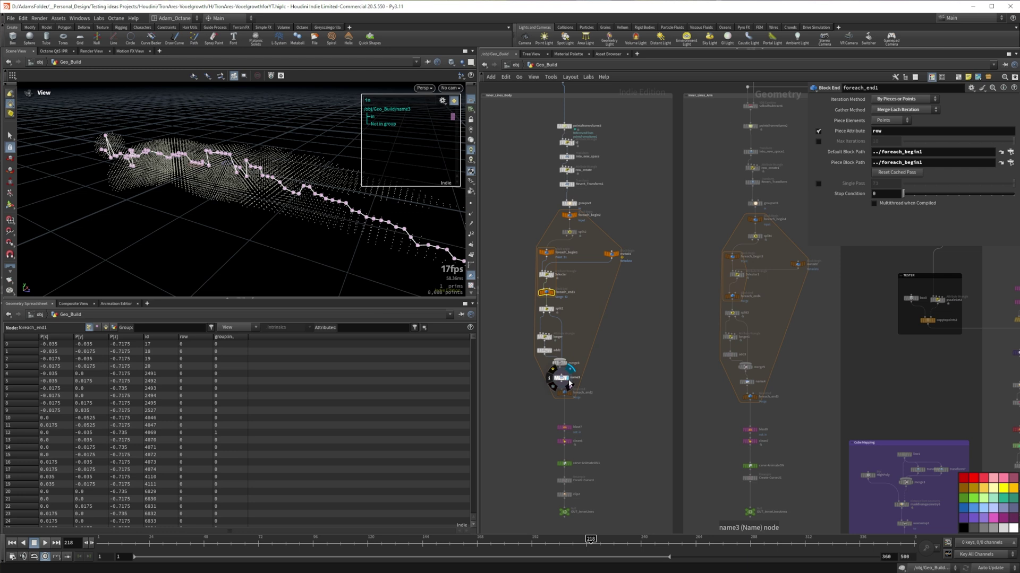
pyautogui.click(572, 398)
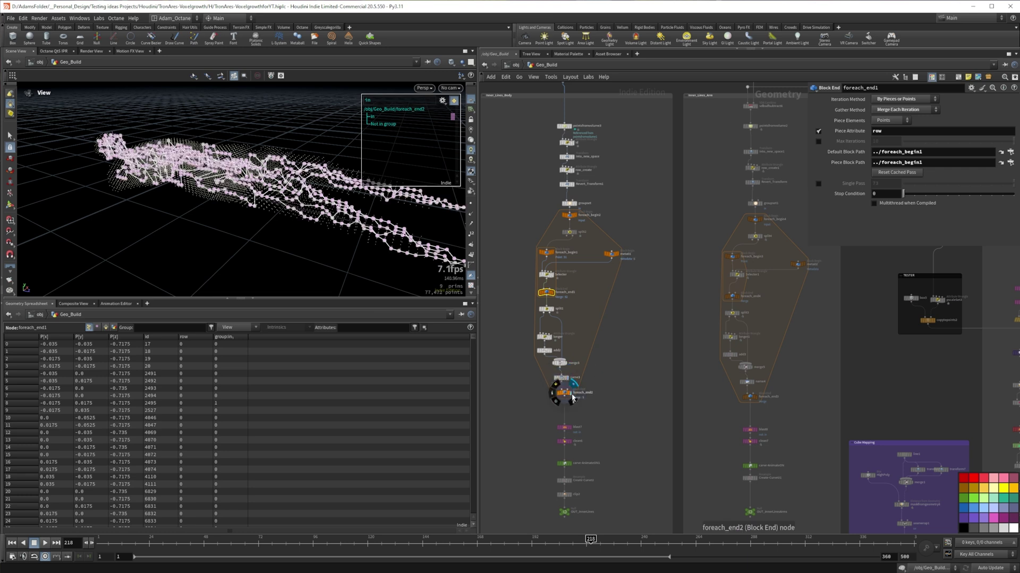
pyautogui.moveTo(213, 175); pyautogui.dragTo(250, 191)
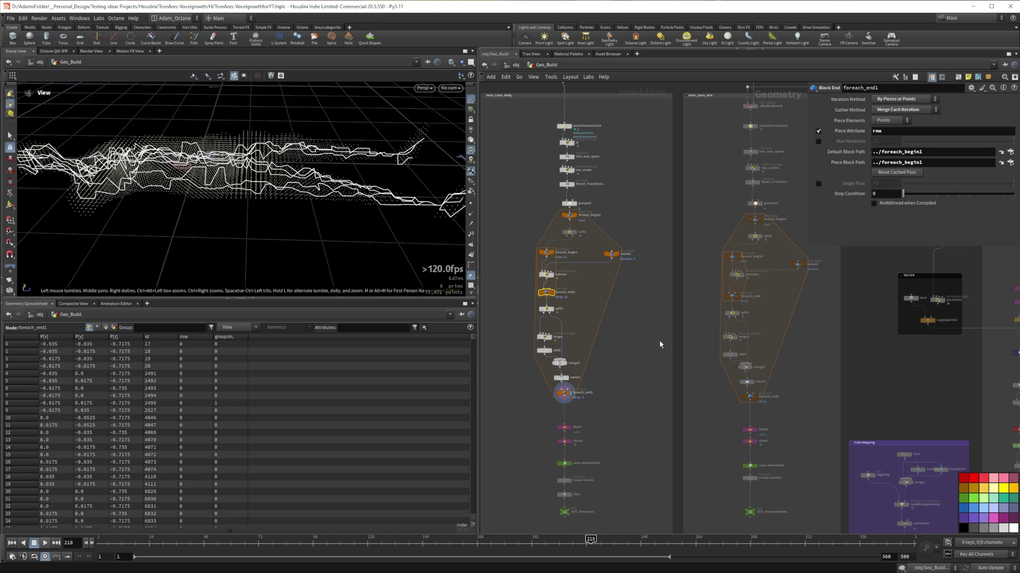
# Step: Display blast7, carve-AnimateON1 and OUT_InnerLinesArms, scrubbing frames to watch the inner lines grow and shrink
pyautogui.moveTo(573, 433)
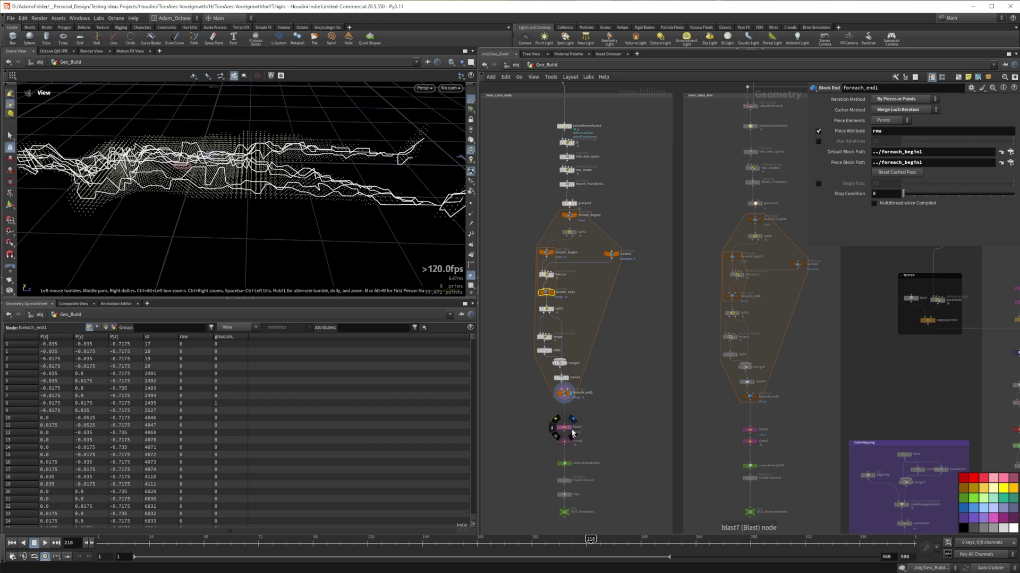
pyautogui.click(572, 432)
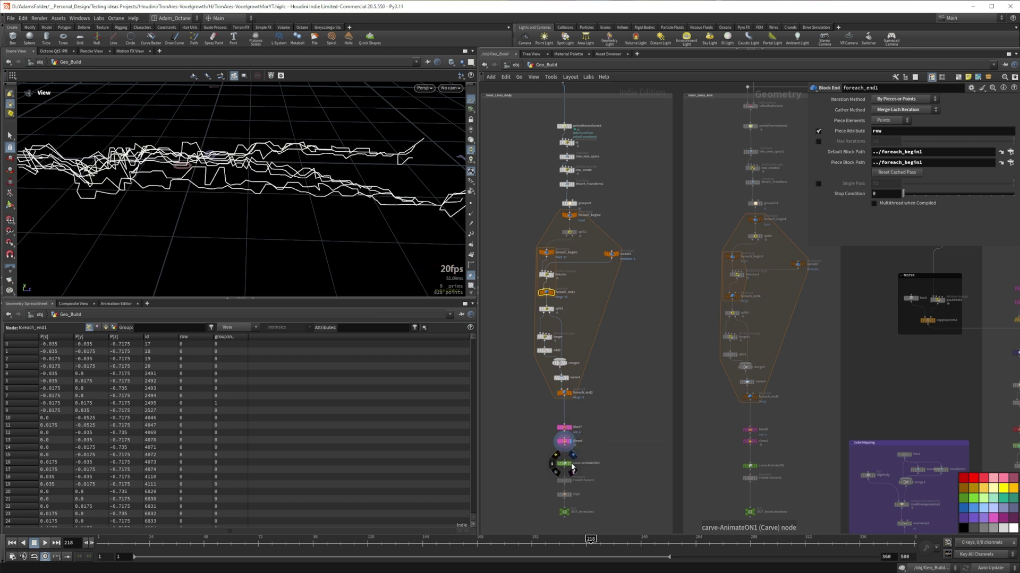
pyautogui.click(573, 467)
pyautogui.moveTo(447, 543); pyautogui.dragTo(725, 552)
pyautogui.moveTo(306, 550); pyautogui.dragTo(702, 539)
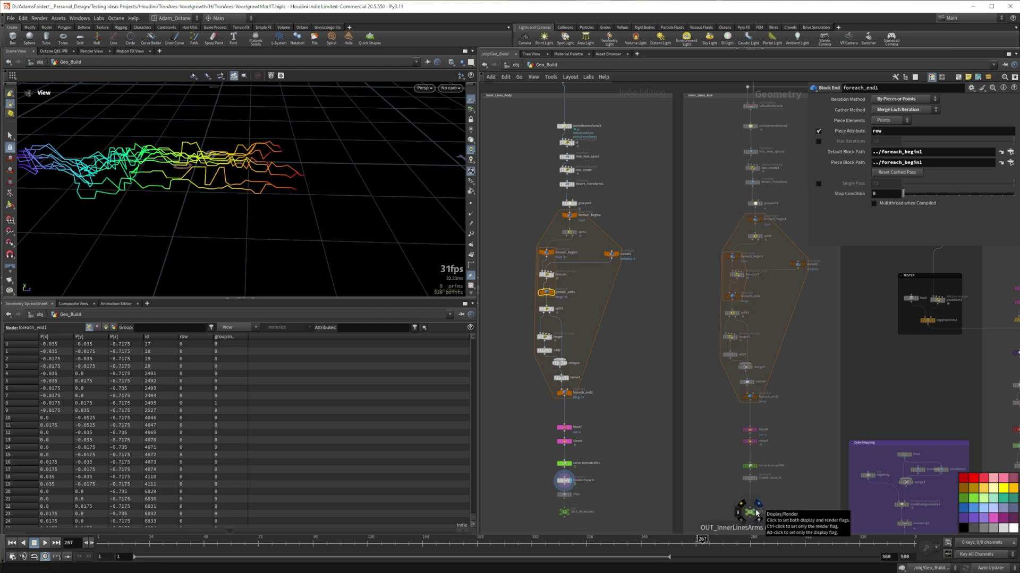
pyautogui.click(757, 513)
pyautogui.moveTo(542, 538); pyautogui.dragTo(768, 544)
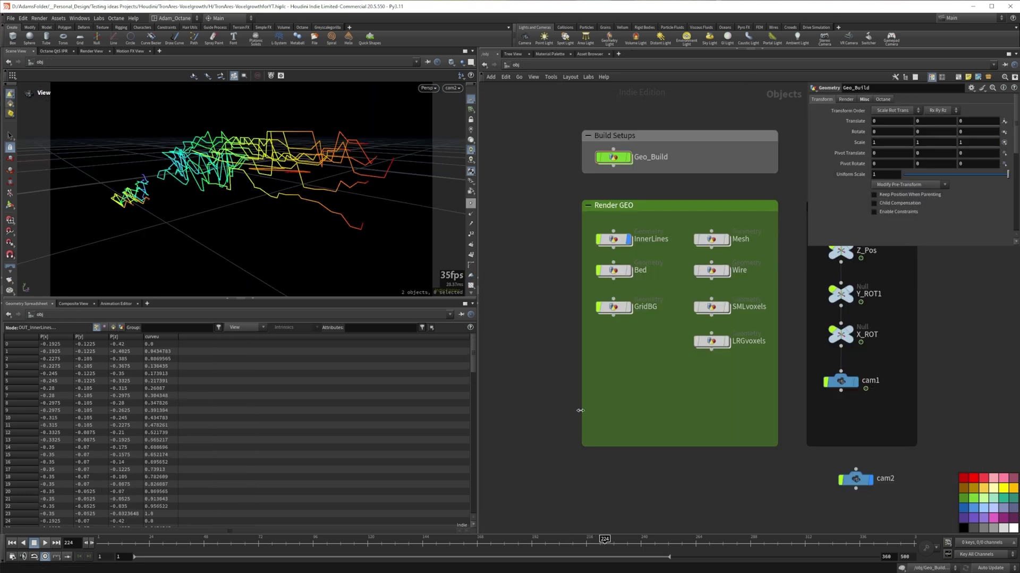
# Step: Inspect the InnerLines CurveU, COLOUR gradient, emission texture and EDGE nodes, undoing the accidental wire disconnect
pyautogui.press('c')
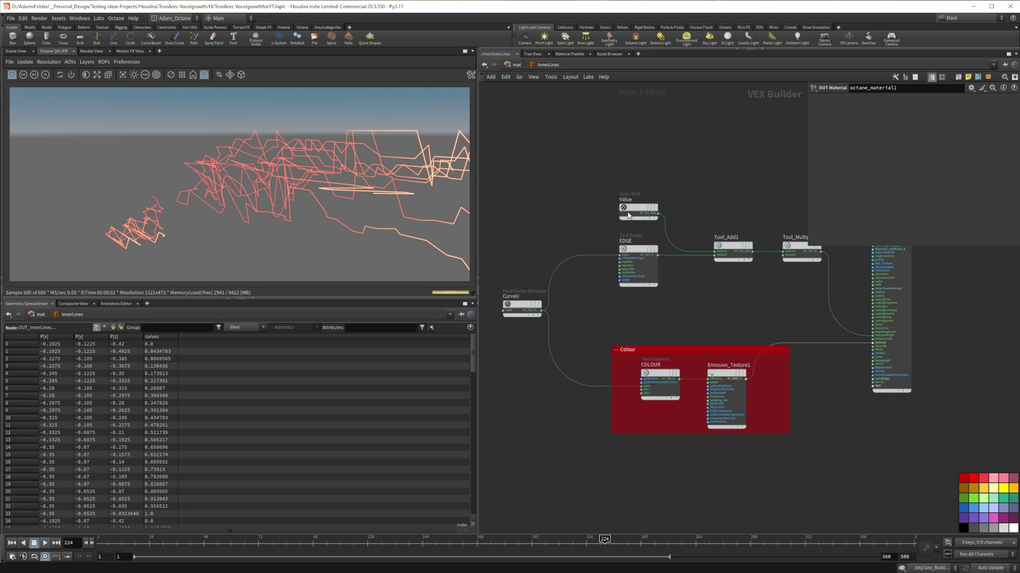
pyautogui.click(522, 305)
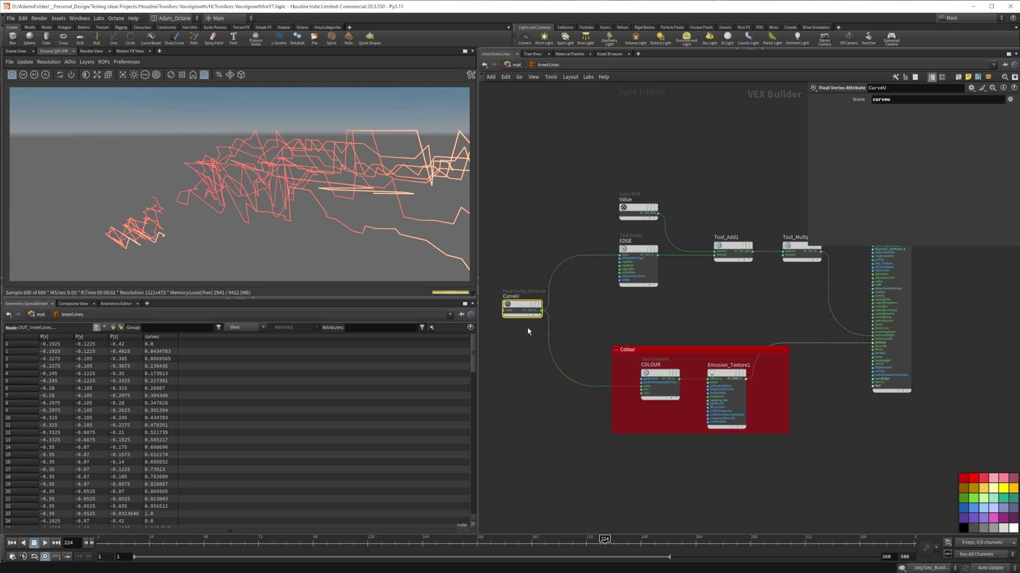
pyautogui.click(658, 375)
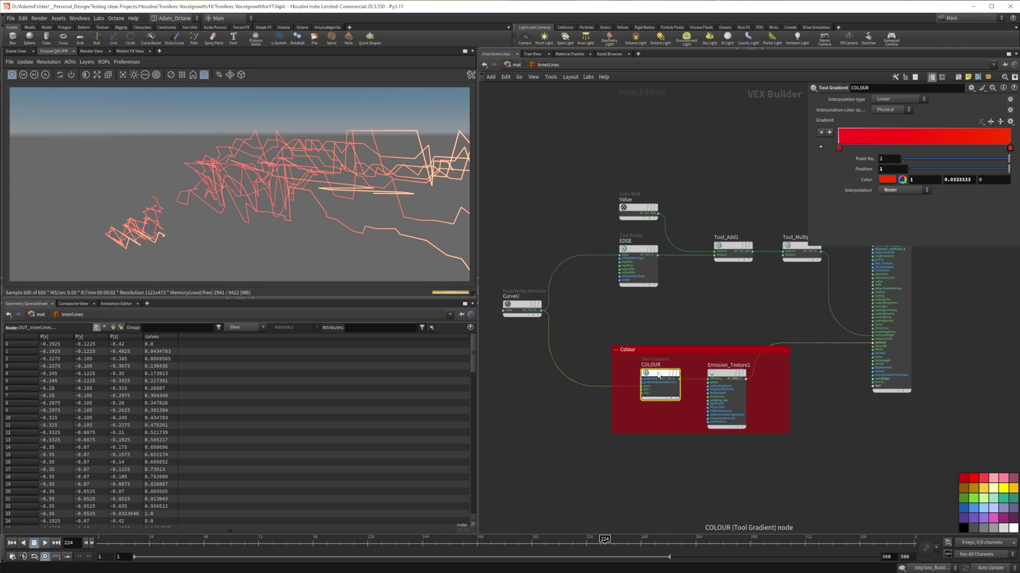
pyautogui.click(725, 374)
pyautogui.moveTo(633, 252)
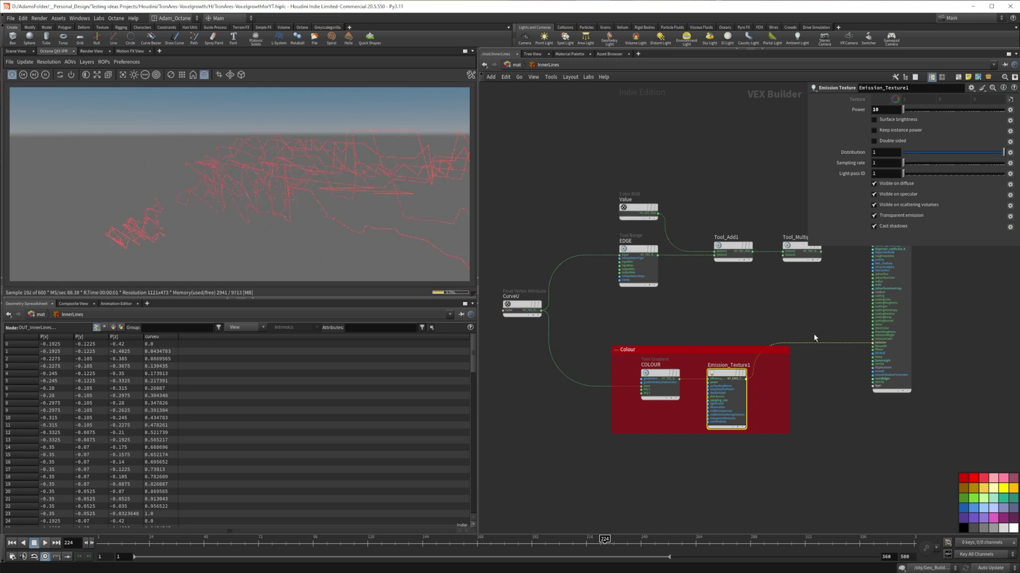
pyautogui.hotkey('ctrl', 'z')
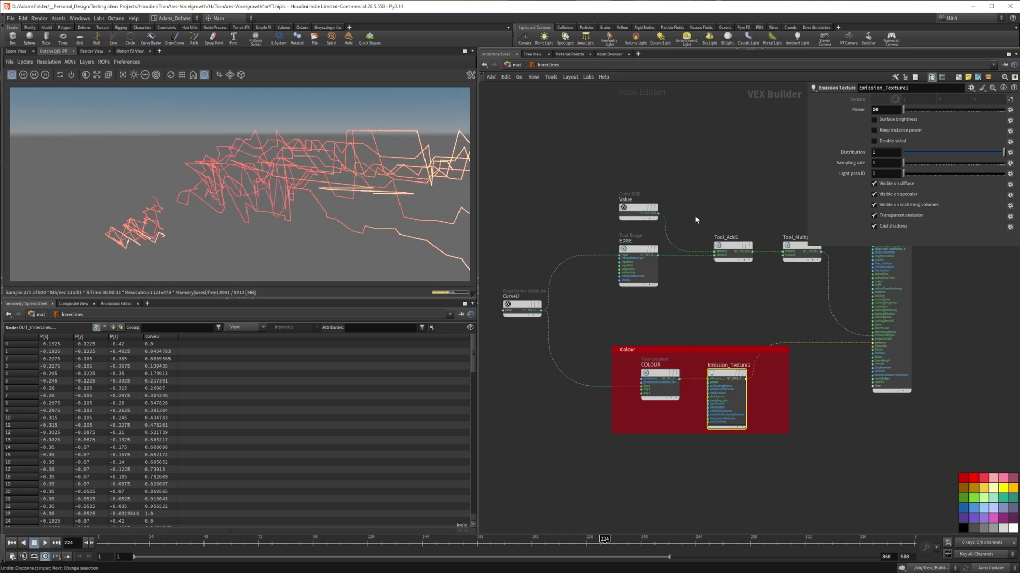
pyautogui.click(637, 250)
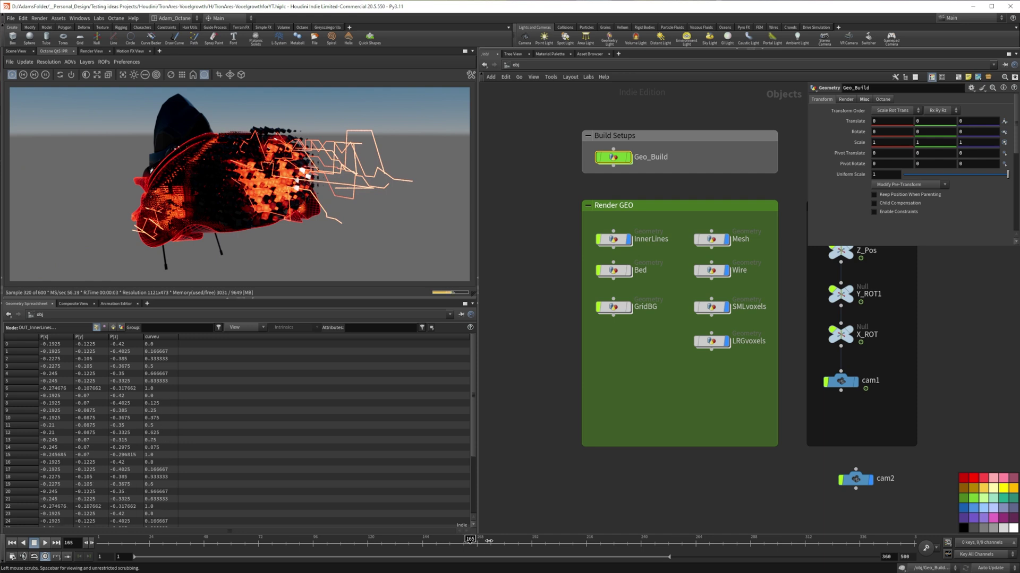
# Step: Show the Bed and GridBG in the render at frame 127 and raise Octane bloom power to 411.831
pyautogui.click(488, 540)
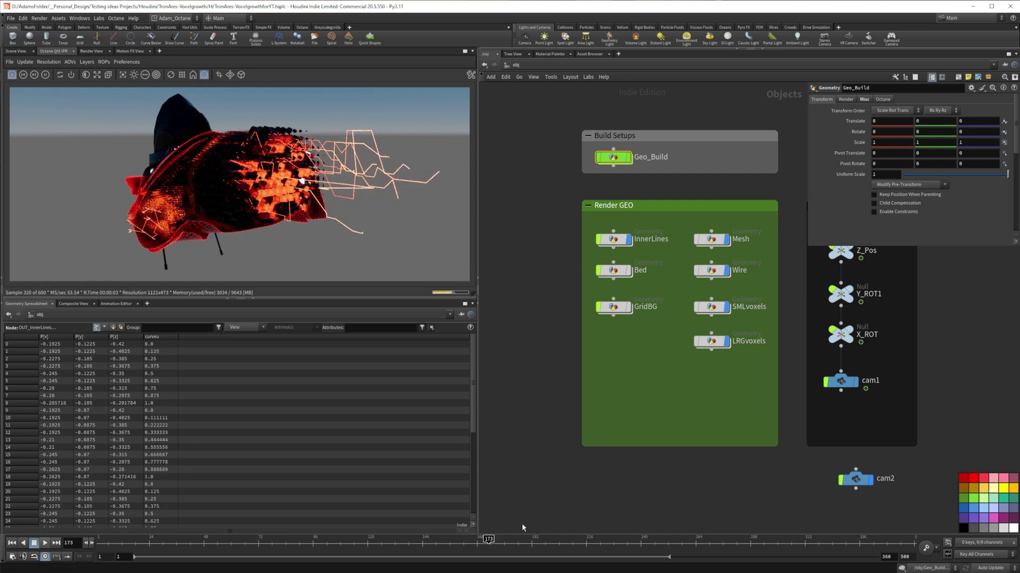
pyautogui.click(384, 542)
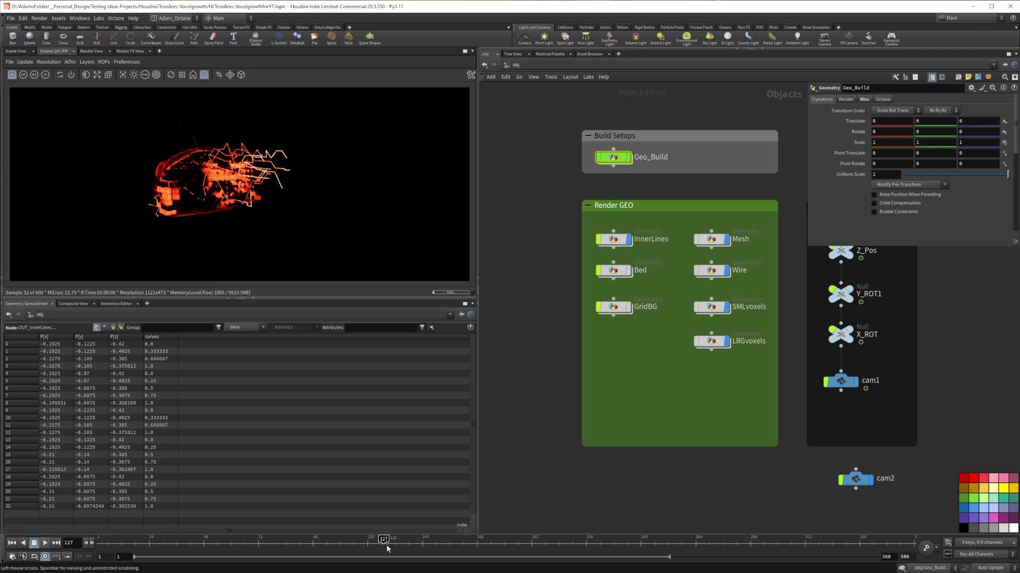
pyautogui.click(631, 272)
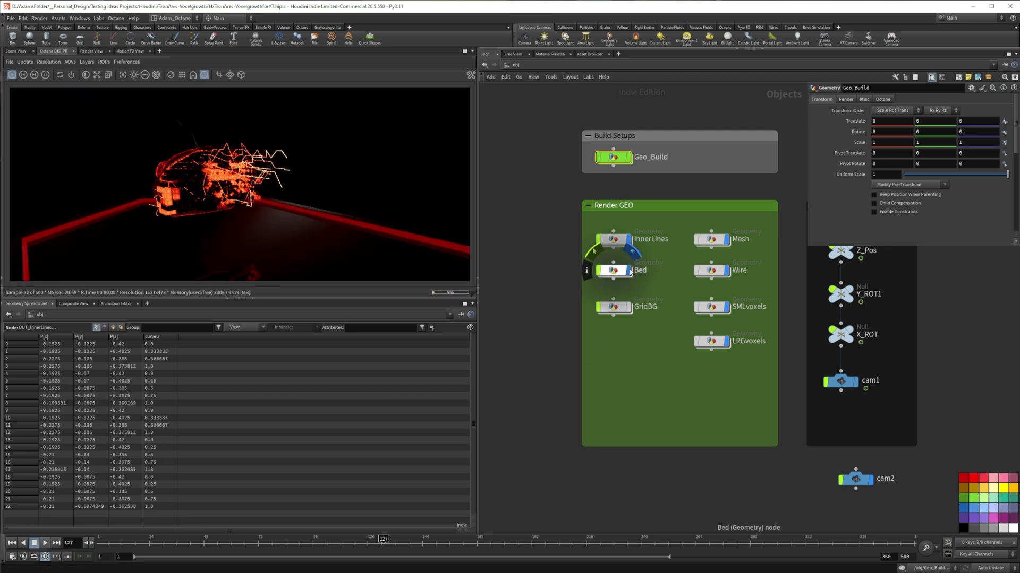
pyautogui.click(632, 309)
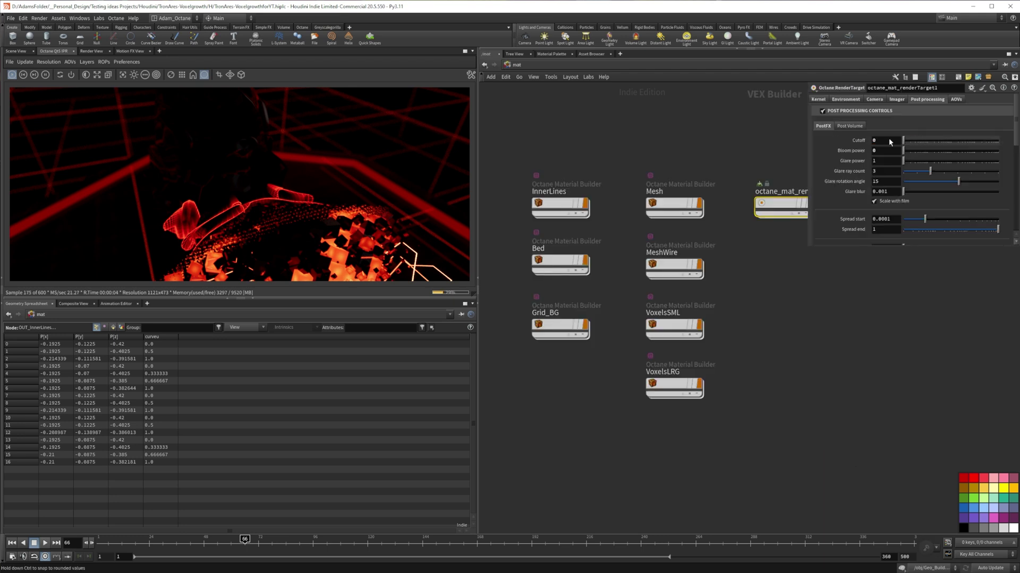
pyautogui.moveTo(938, 151); pyautogui.dragTo(966, 153)
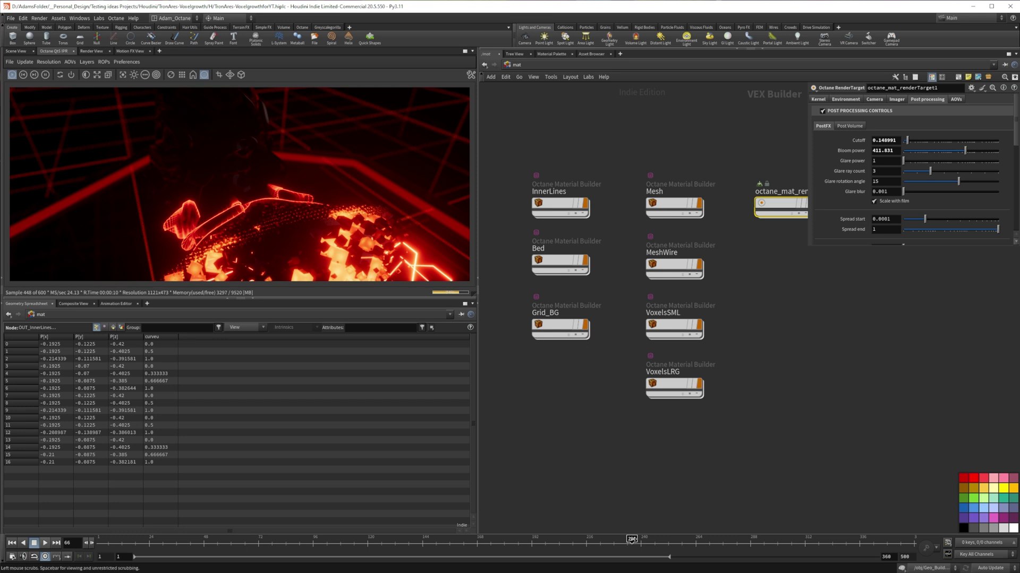
# Step: At frame 260, view the Emitters, Custom AOV 1, Custom AOV 2 and Z-depth render passes in turn
pyautogui.click(631, 539)
pyautogui.moveTo(631, 540); pyautogui.dragTo(686, 540)
pyautogui.click(70, 61)
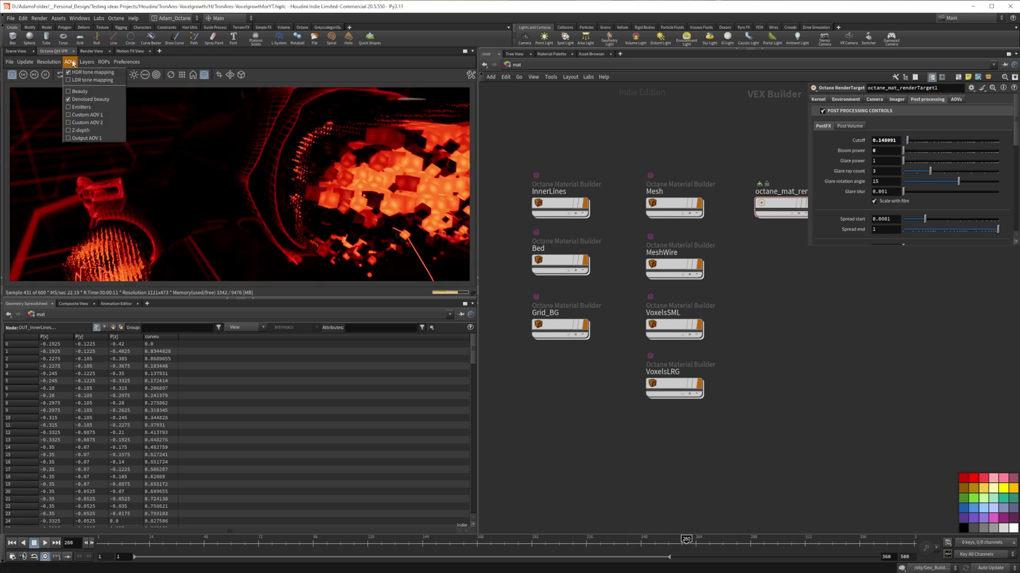
pyautogui.click(67, 106)
pyautogui.click(70, 61)
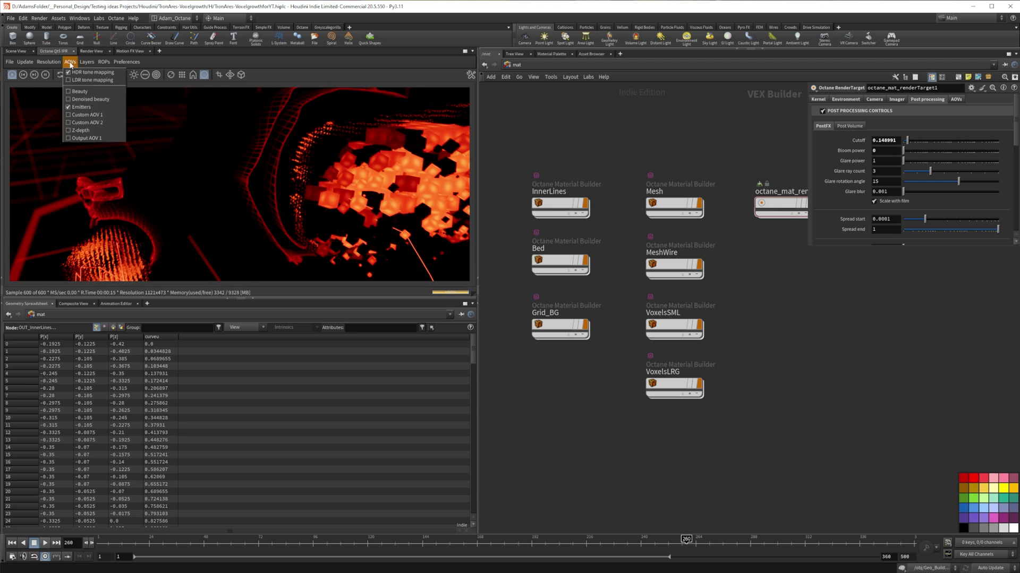
pyautogui.click(67, 116)
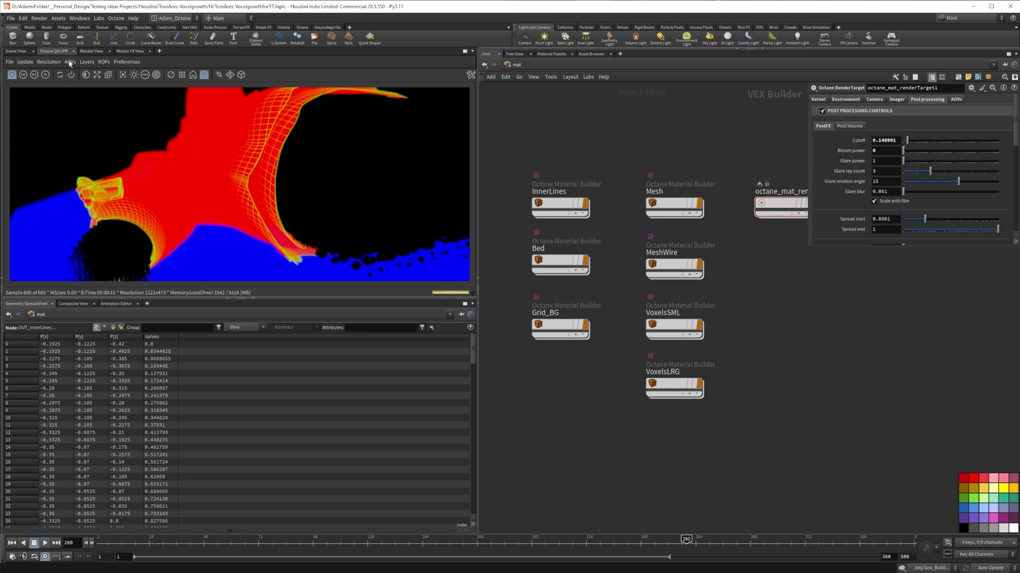
pyautogui.click(70, 62)
pyautogui.click(66, 122)
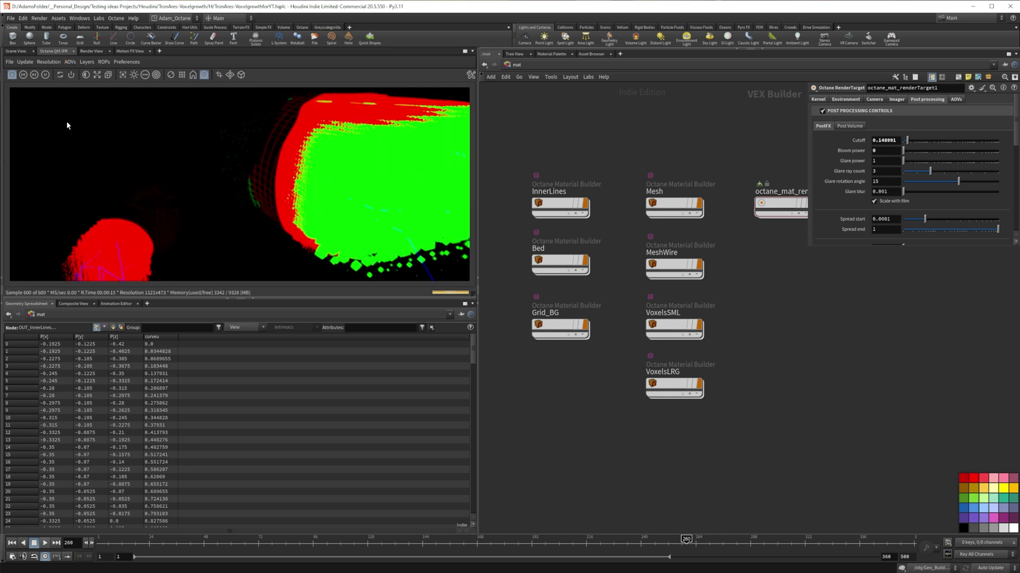
pyautogui.click(69, 62)
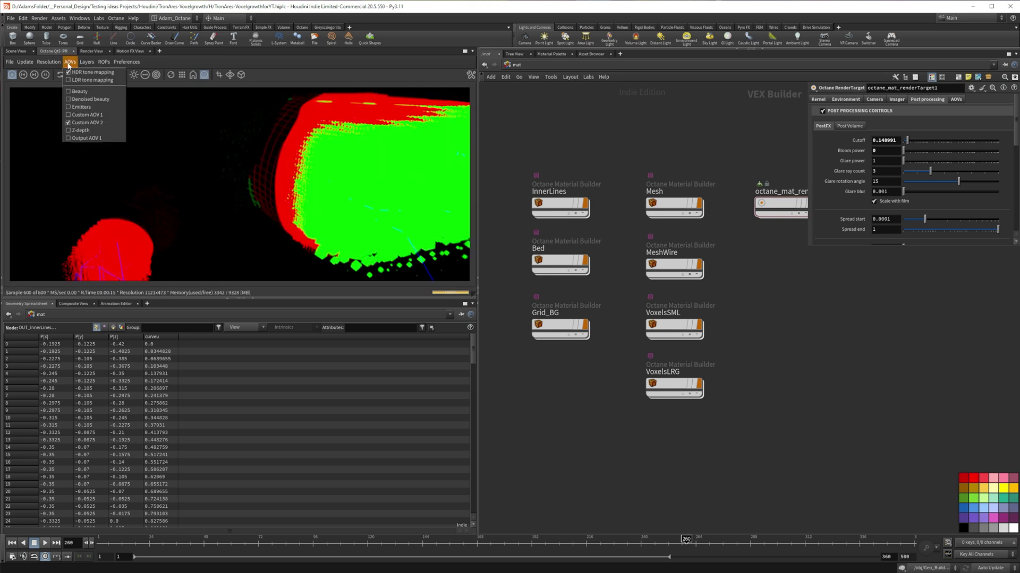
pyautogui.click(68, 130)
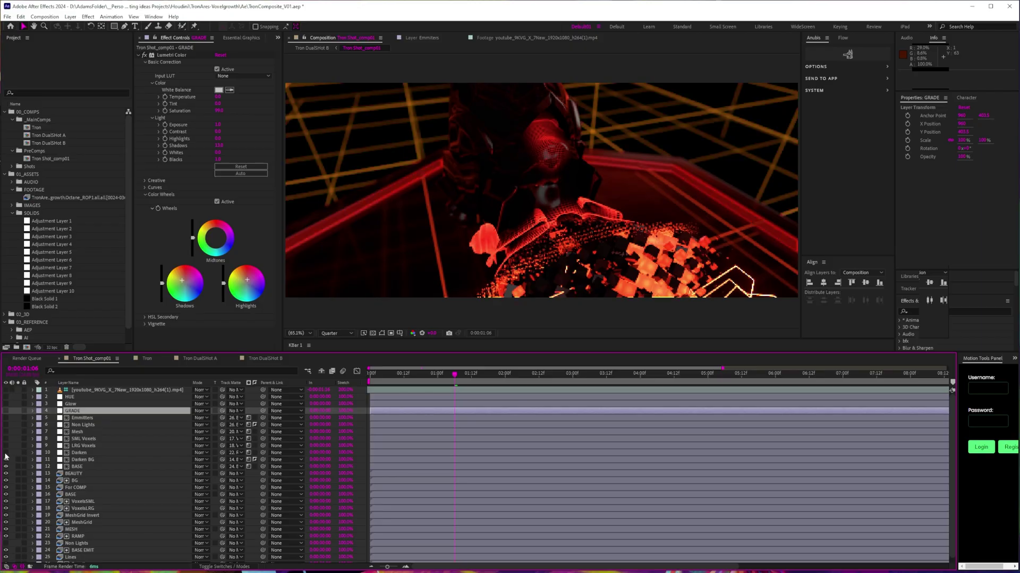
# Step: Enable the Darken BG, Darken, LRG/SML Voxels, Mesh, Non Lights, Emmitters, Glow and HUE layers, then preview
pyautogui.click(6, 453)
pyautogui.click(6, 446)
pyautogui.click(6, 440)
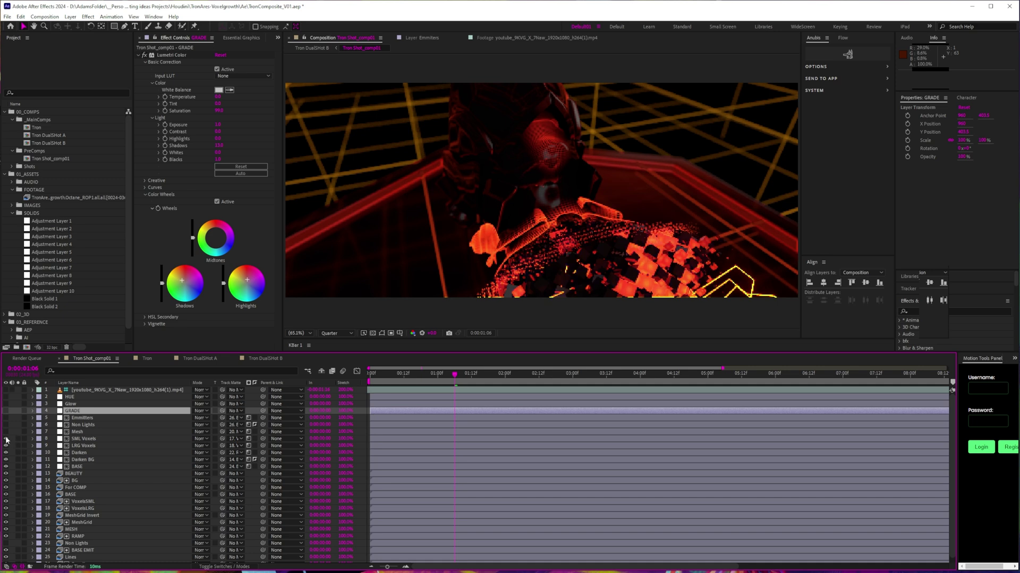
pyautogui.click(6, 432)
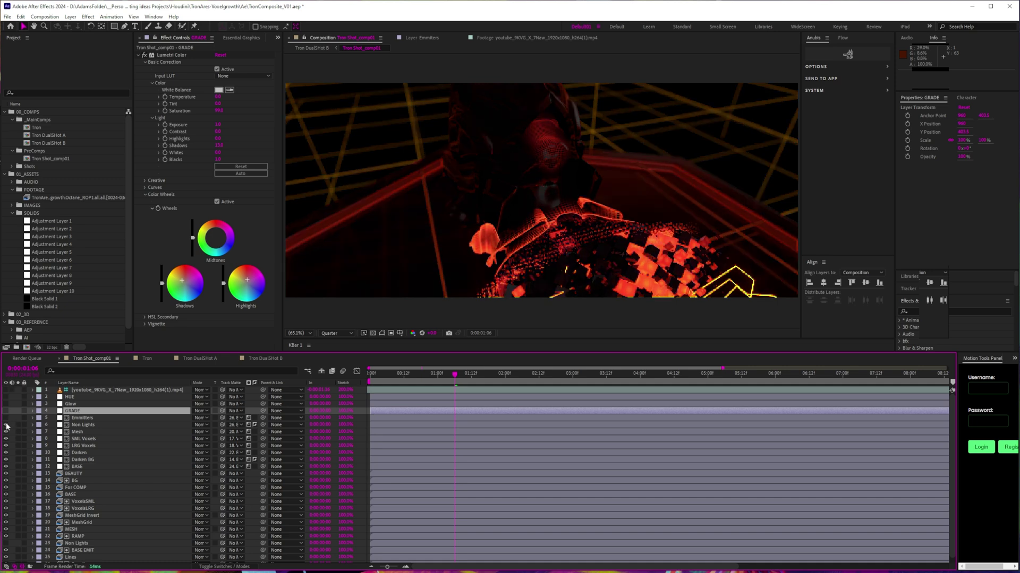
pyautogui.click(6, 425)
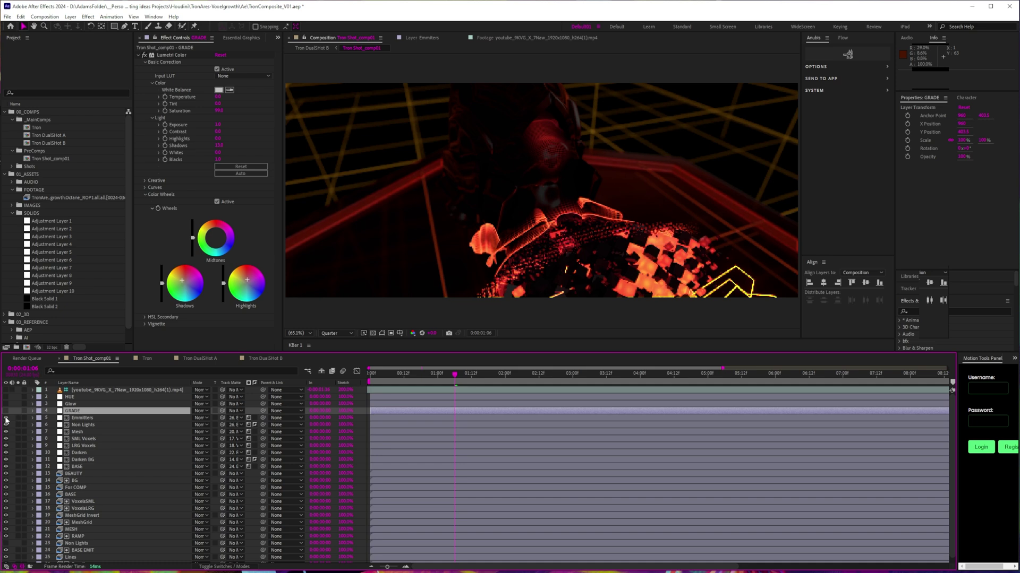
pyautogui.click(6, 418)
pyautogui.click(6, 405)
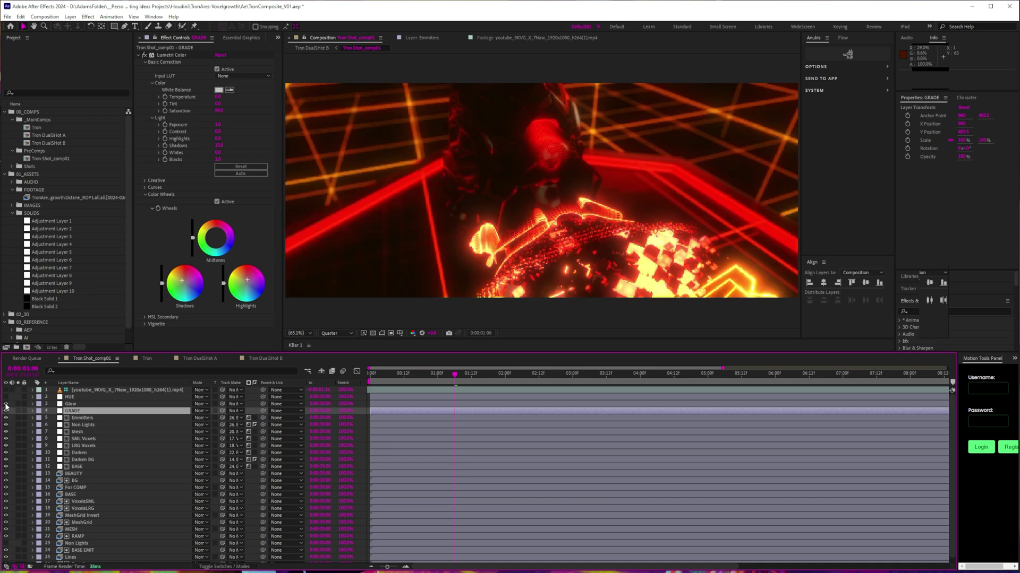
pyautogui.click(6, 397)
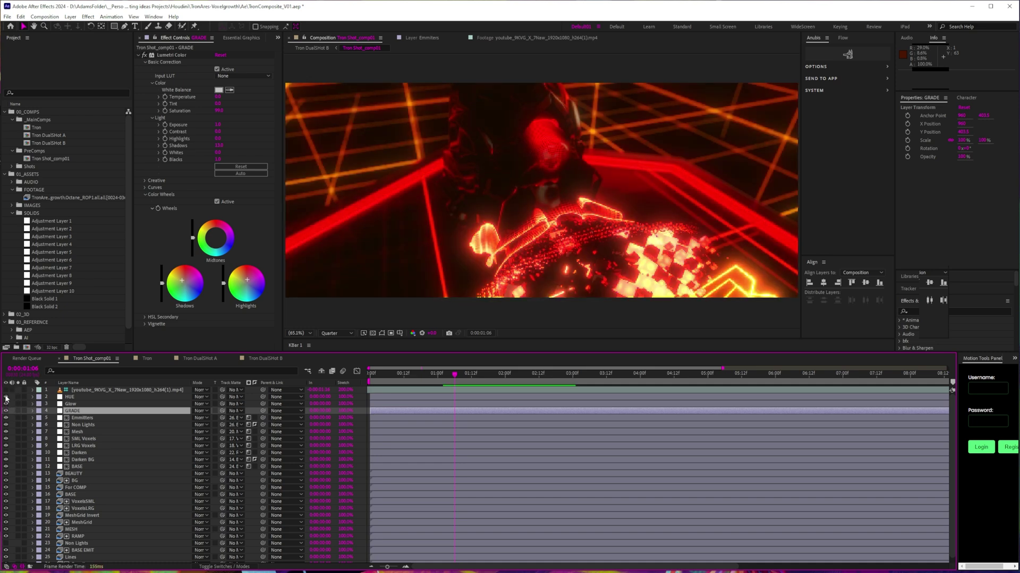
pyautogui.press('space')
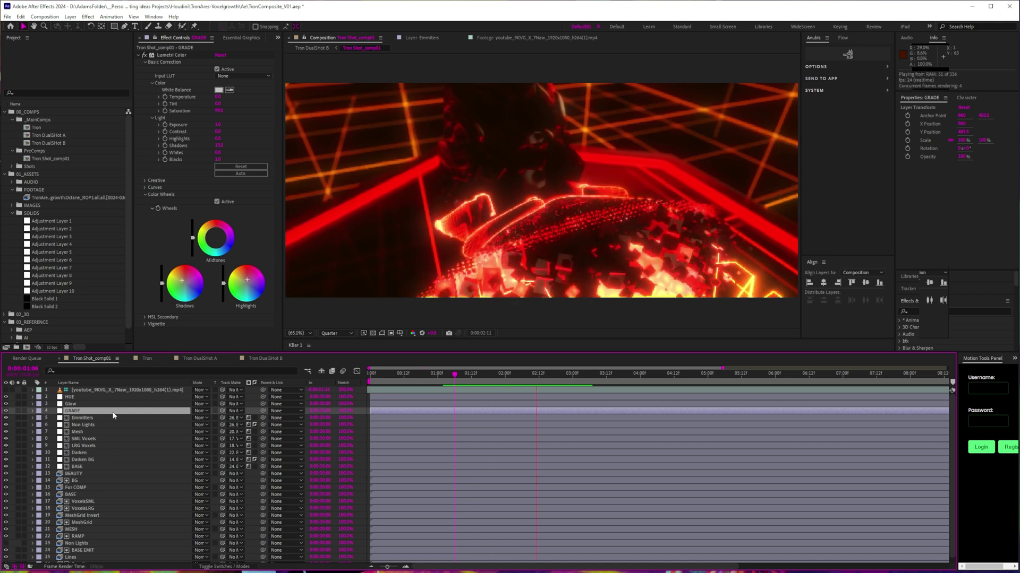